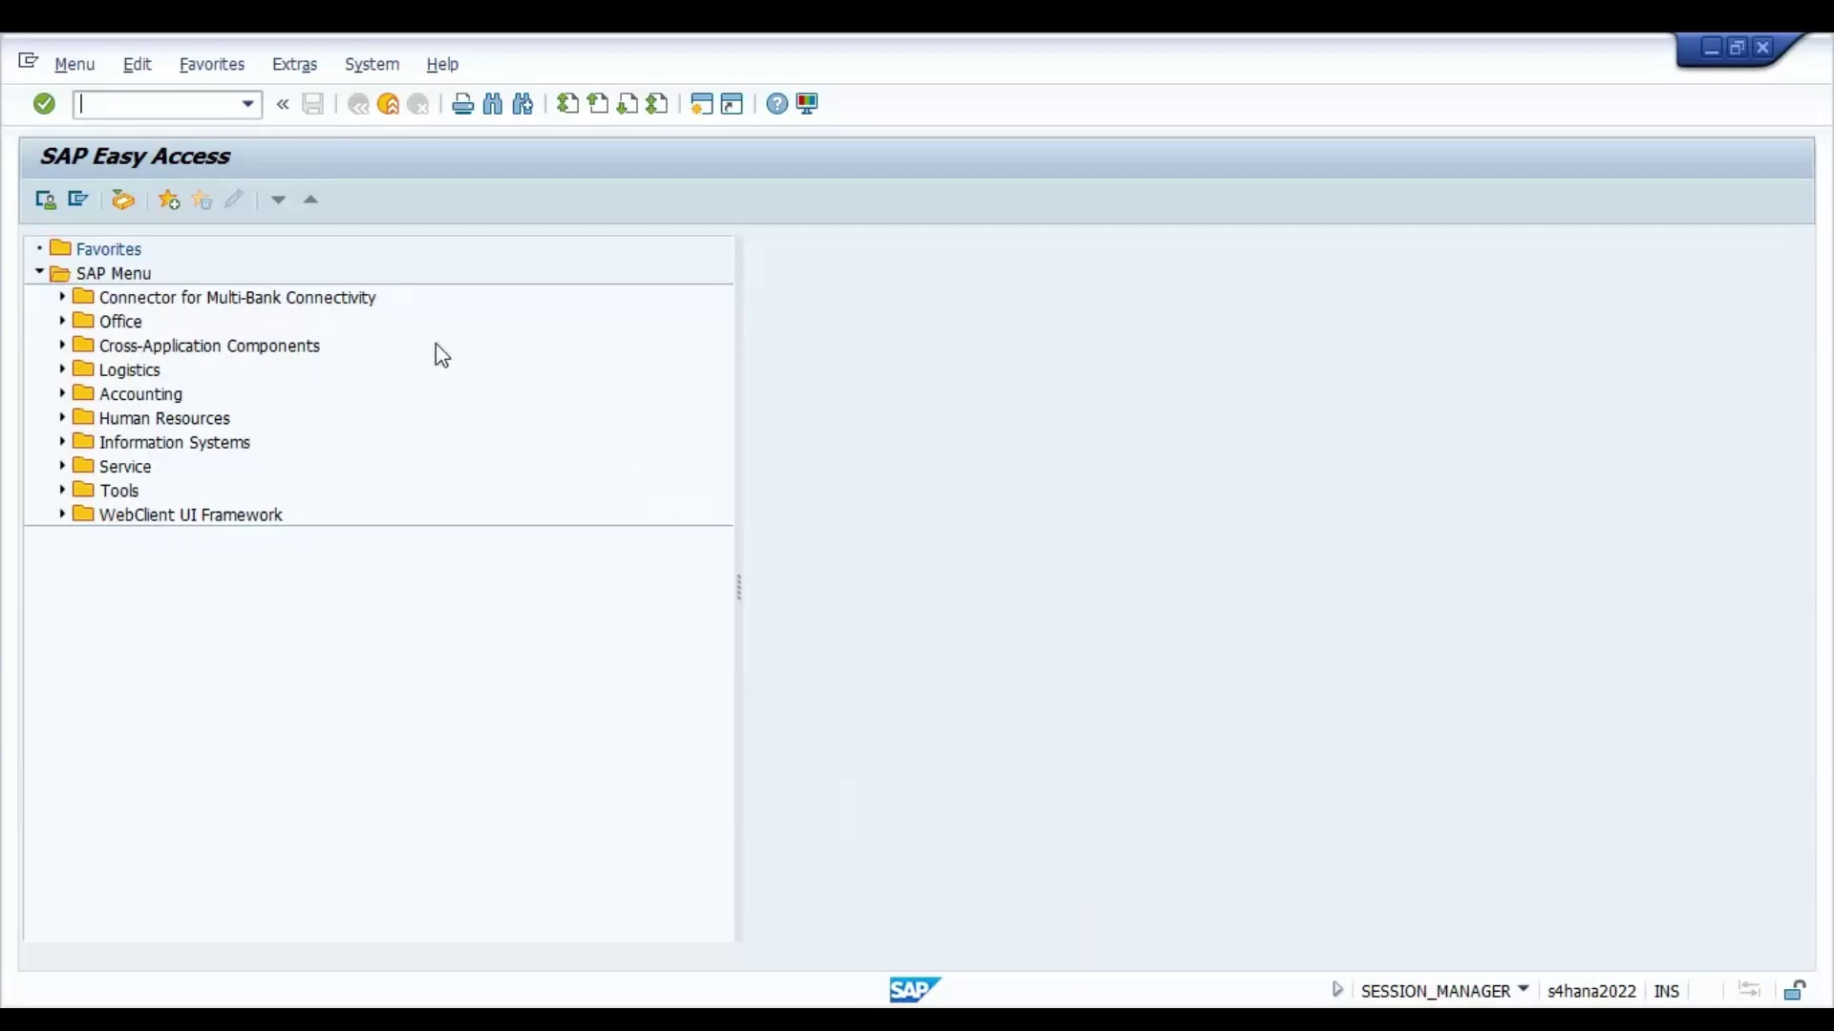
# Run transaction spro and display the SAP Reference IMG
pyautogui.write('spro')
pyautogui.press('Return')
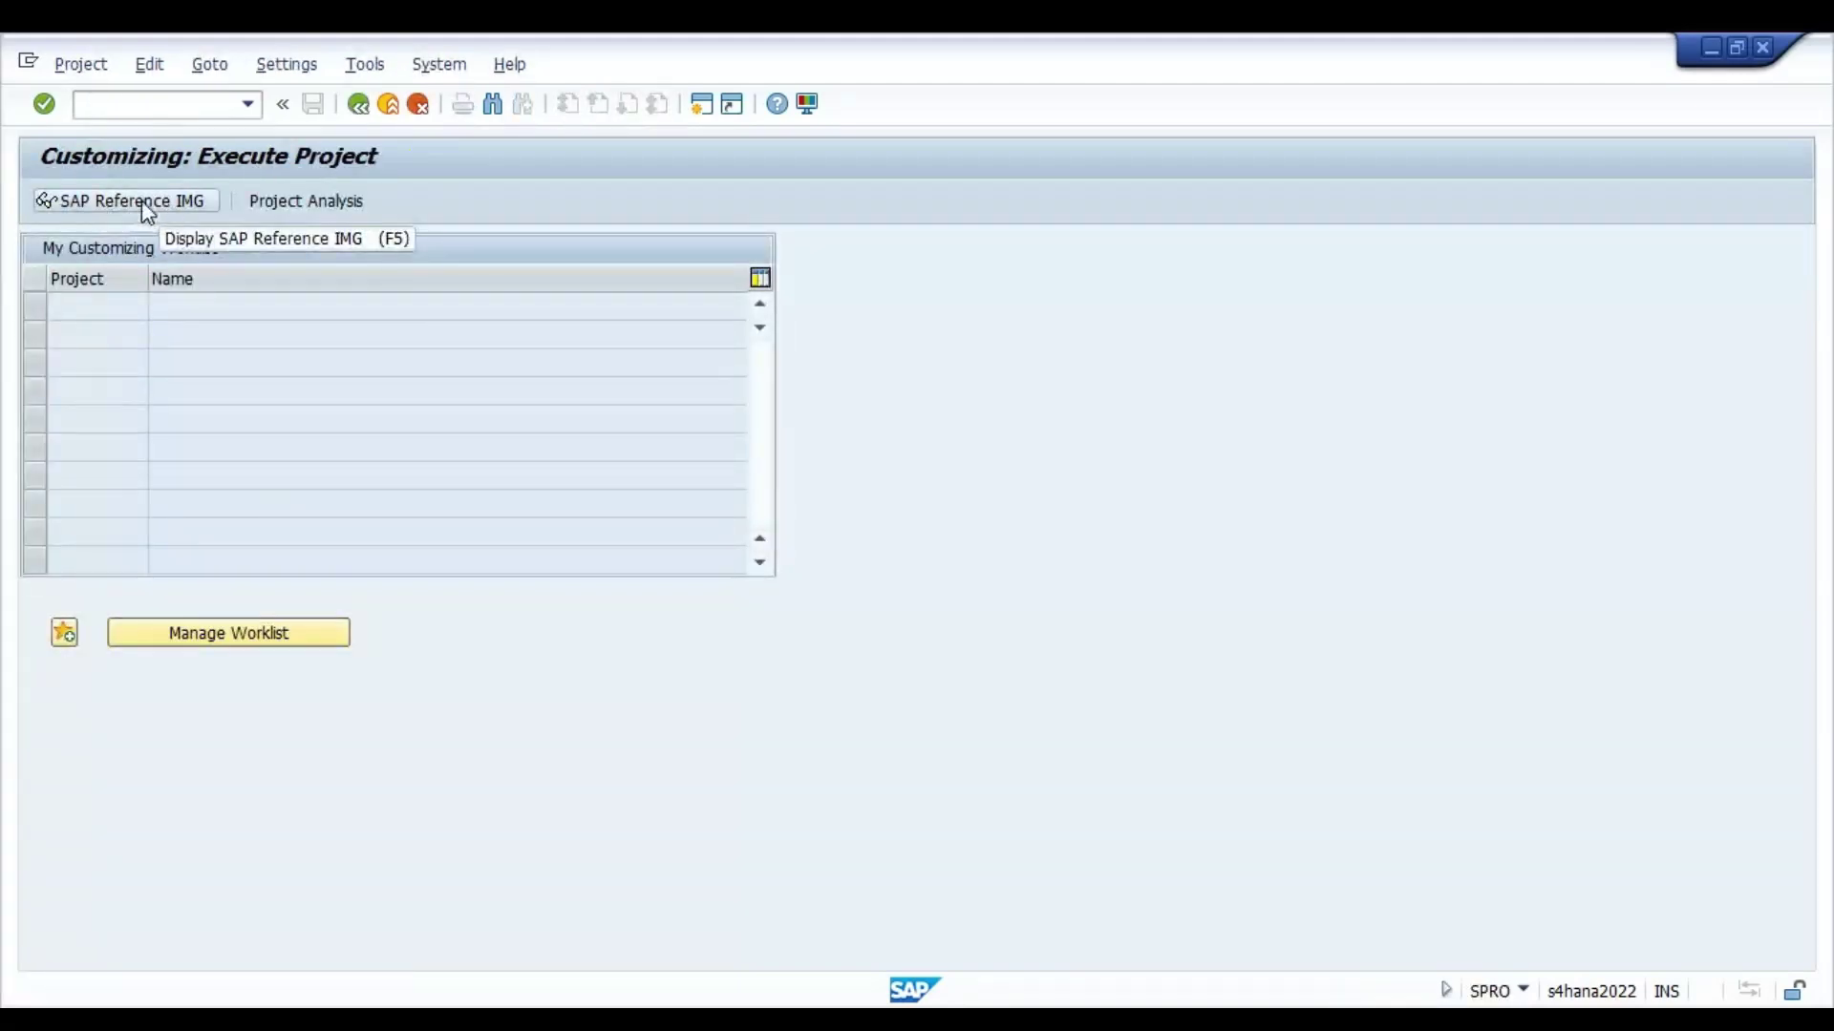
pyautogui.click(141, 201)
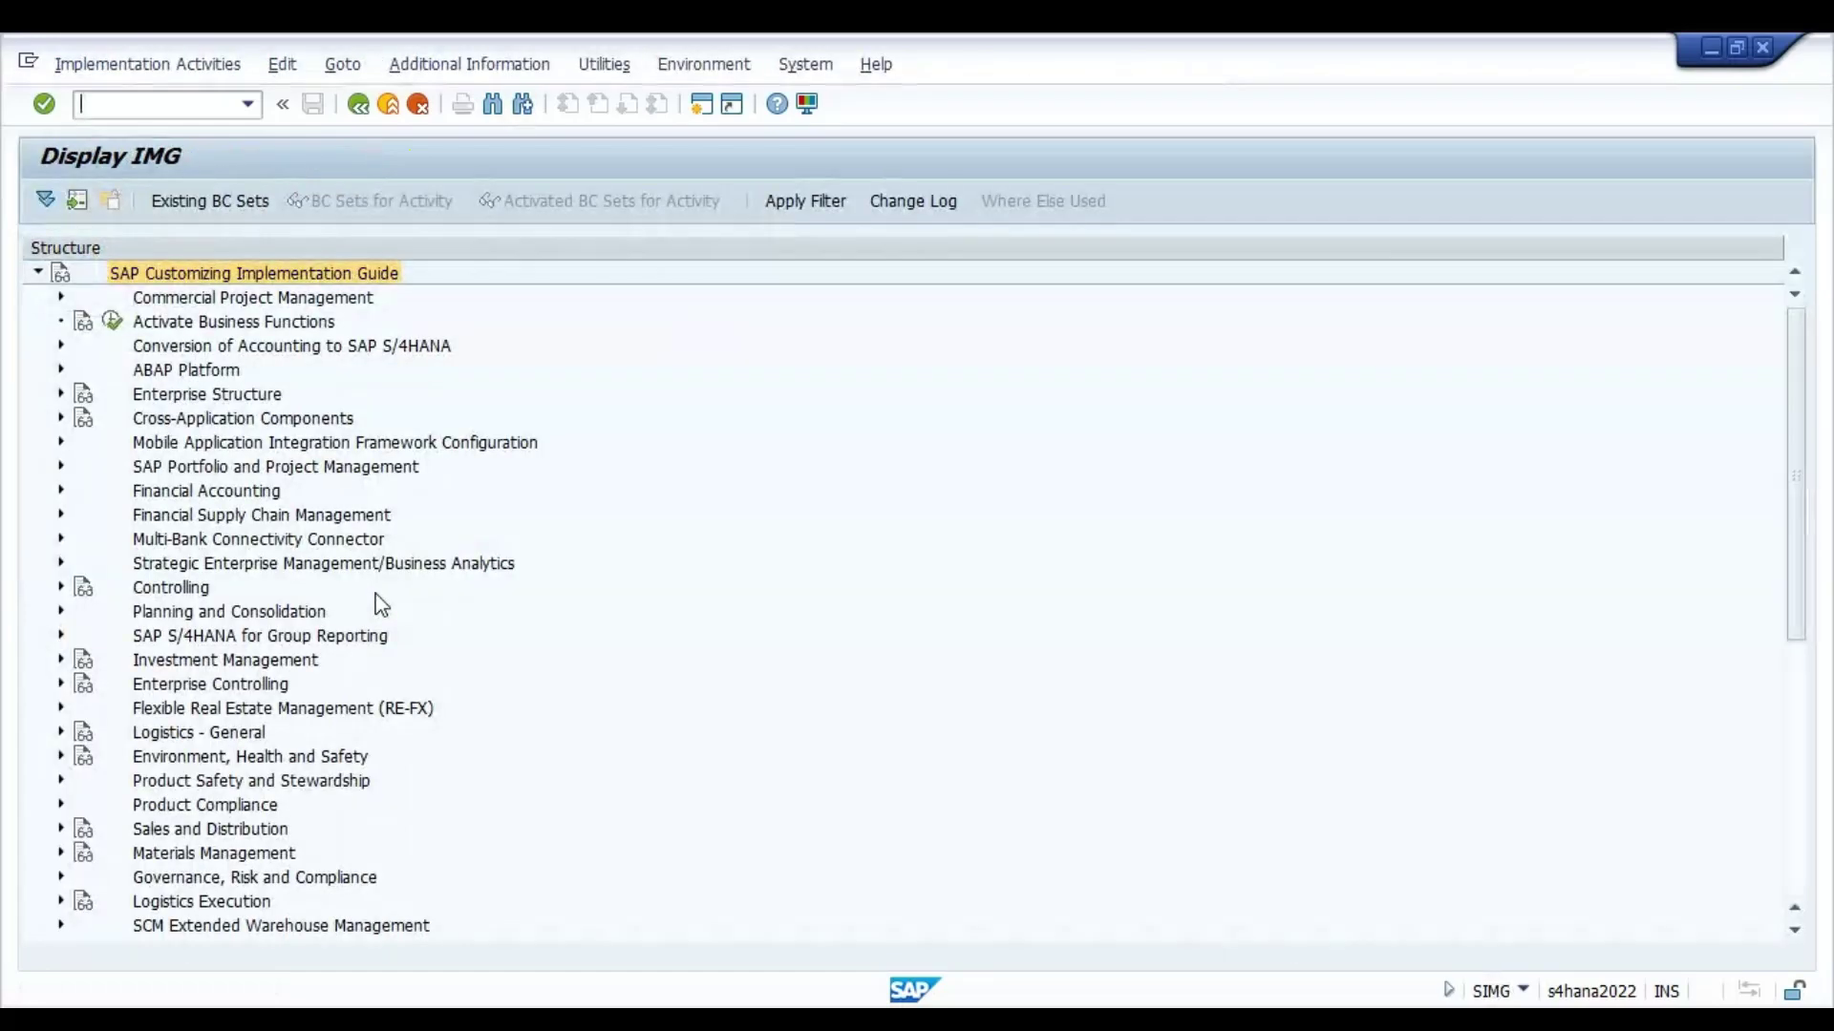
# Expand Financial Accounting, General Ledger Accounting and its Master Data node in the IMG structure
pyautogui.click(61, 490)
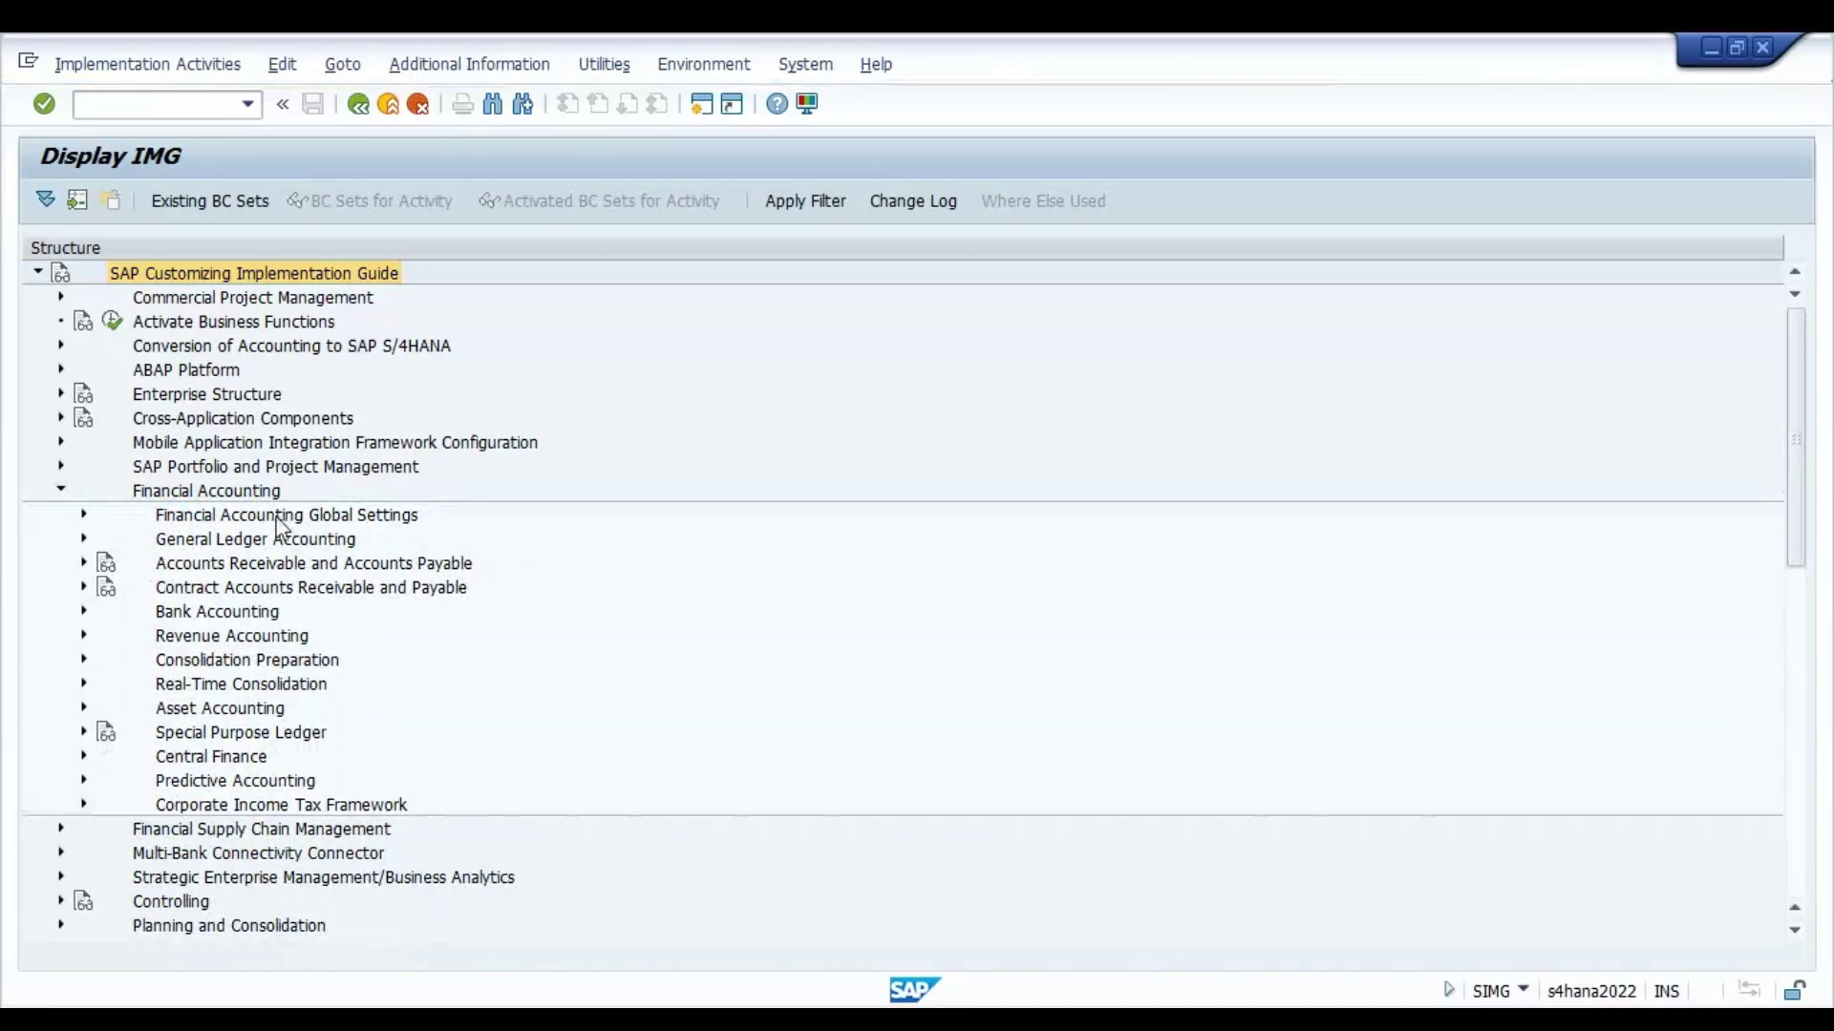
pyautogui.click(285, 524)
pyautogui.click(102, 540)
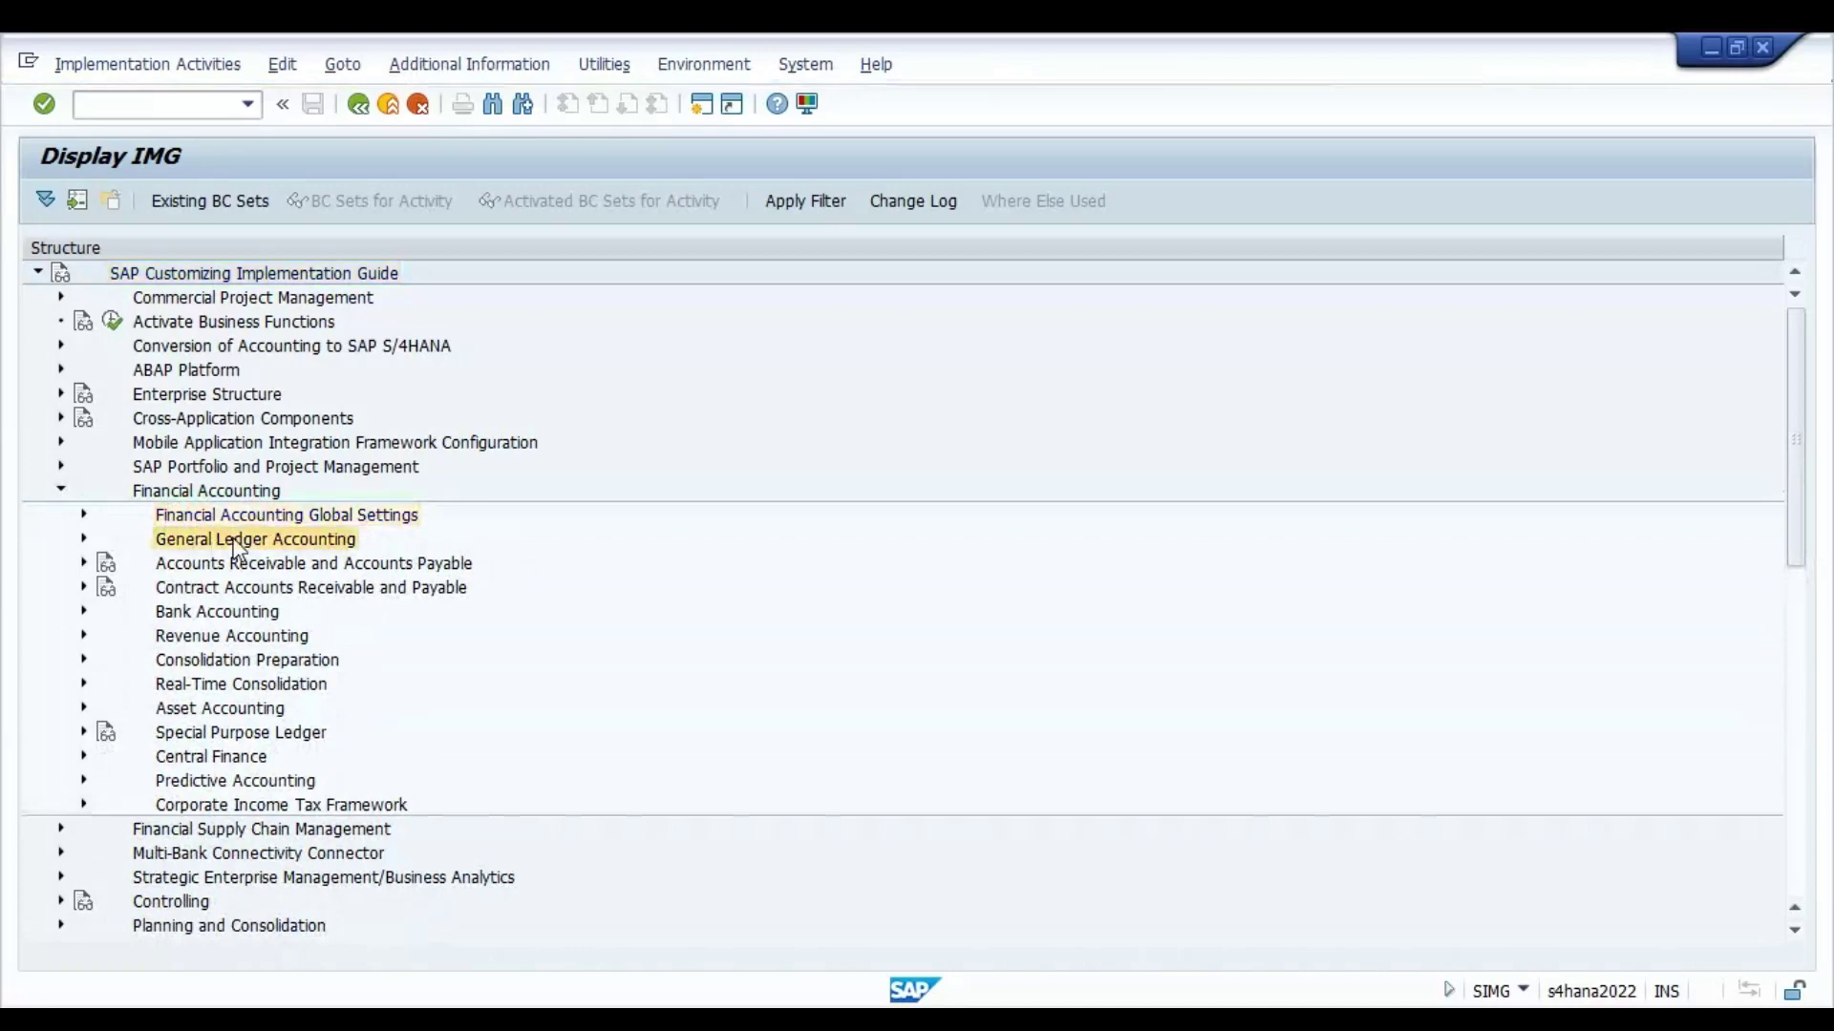
pyautogui.click(83, 540)
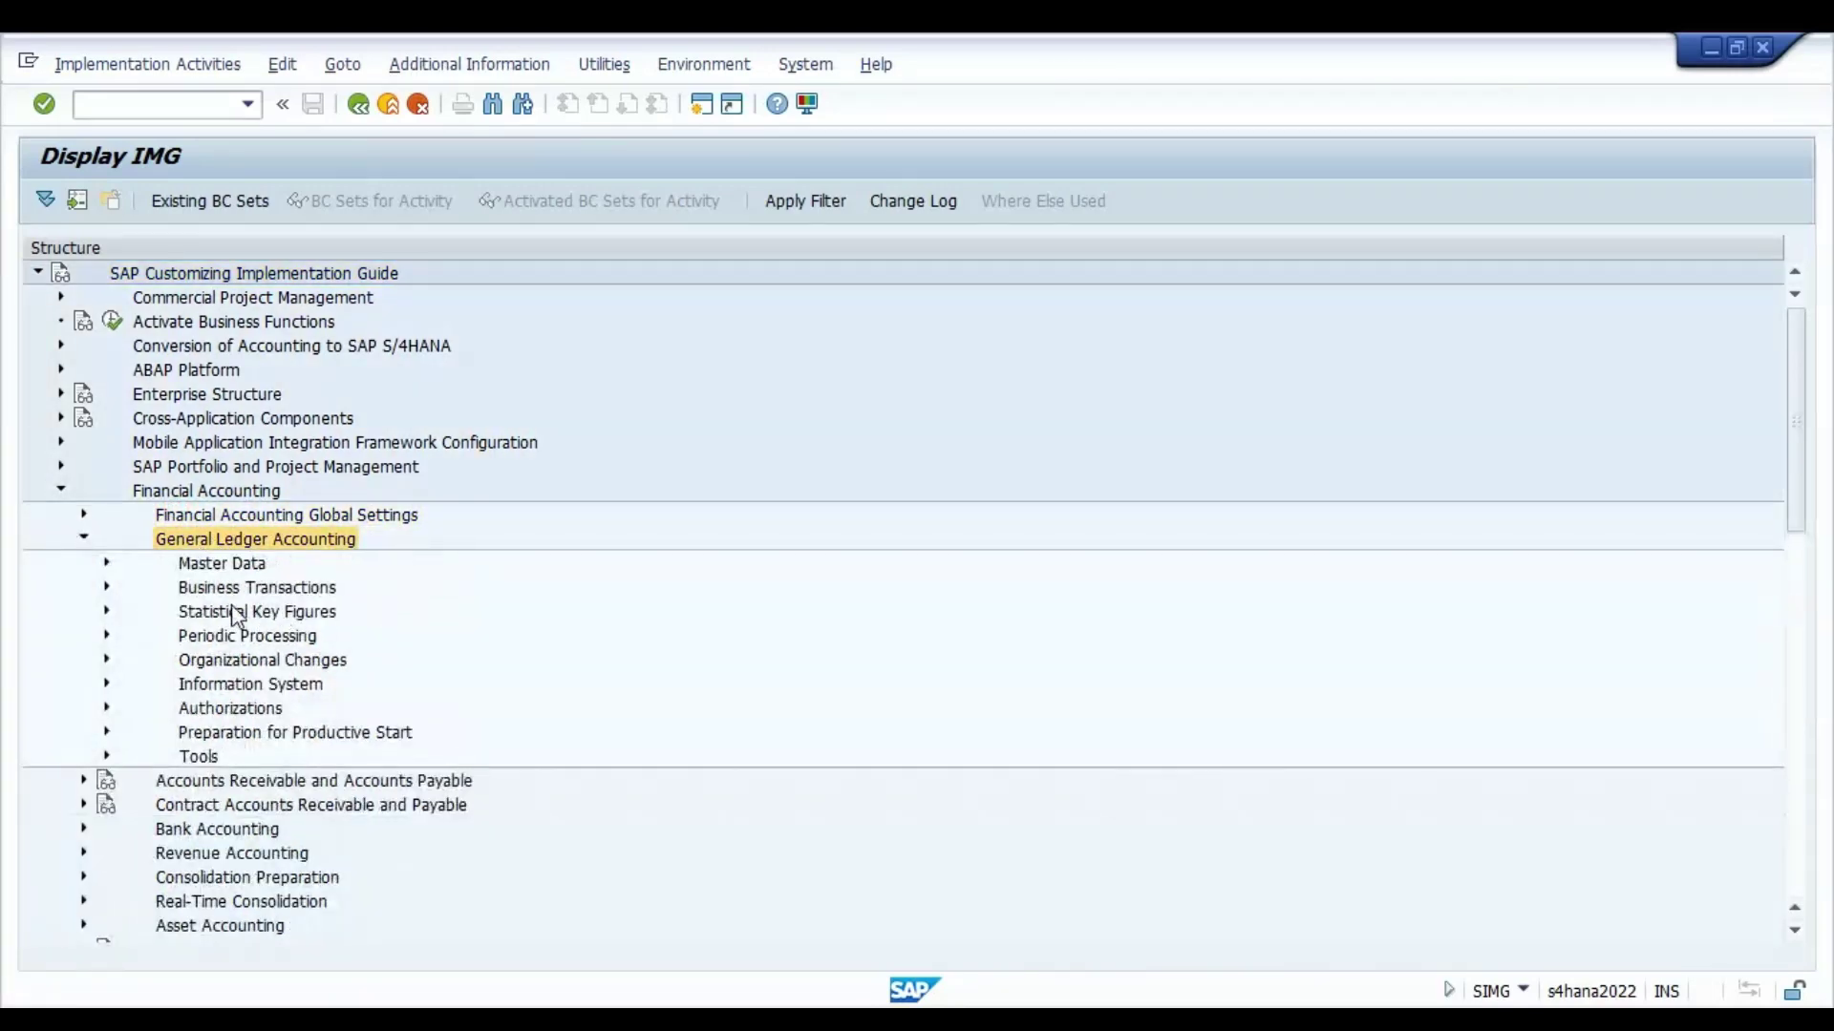
pyautogui.click(241, 571)
pyautogui.click(106, 564)
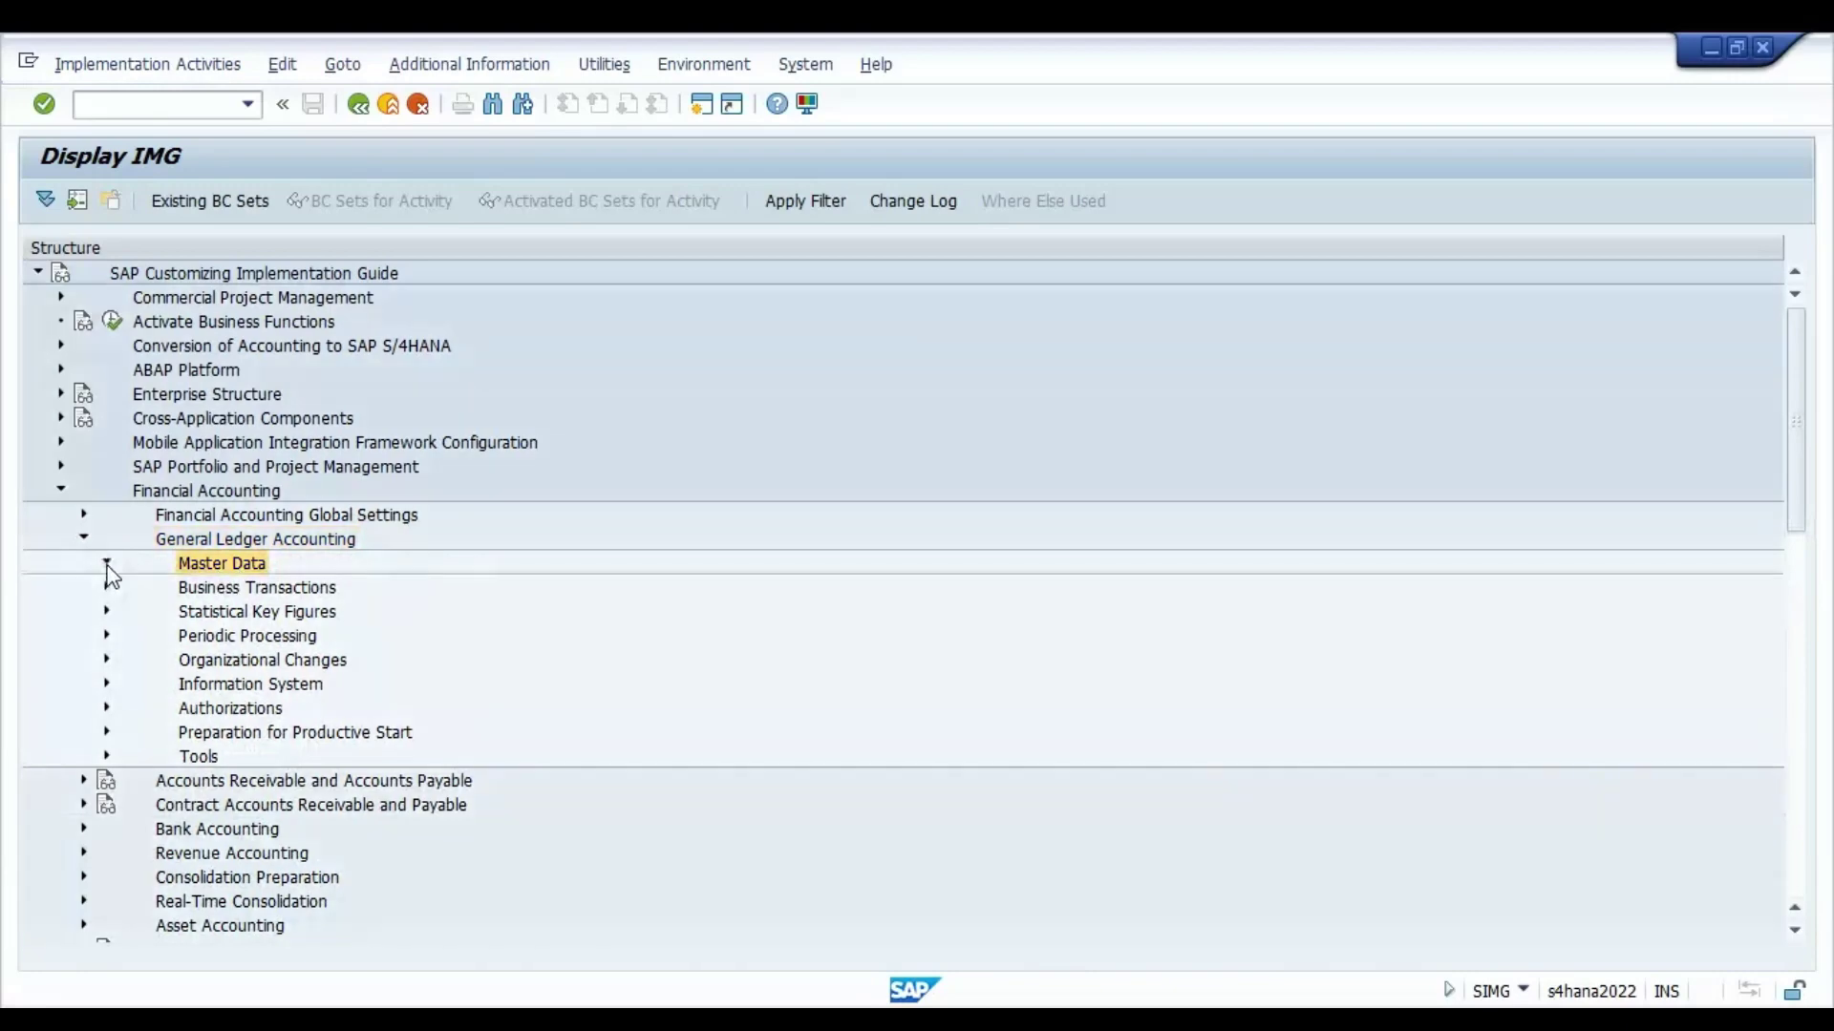
# Expand G/L Accounts and its Preparations node, and execute the Edit Chart of Accounts List activity
pyautogui.click(266, 590)
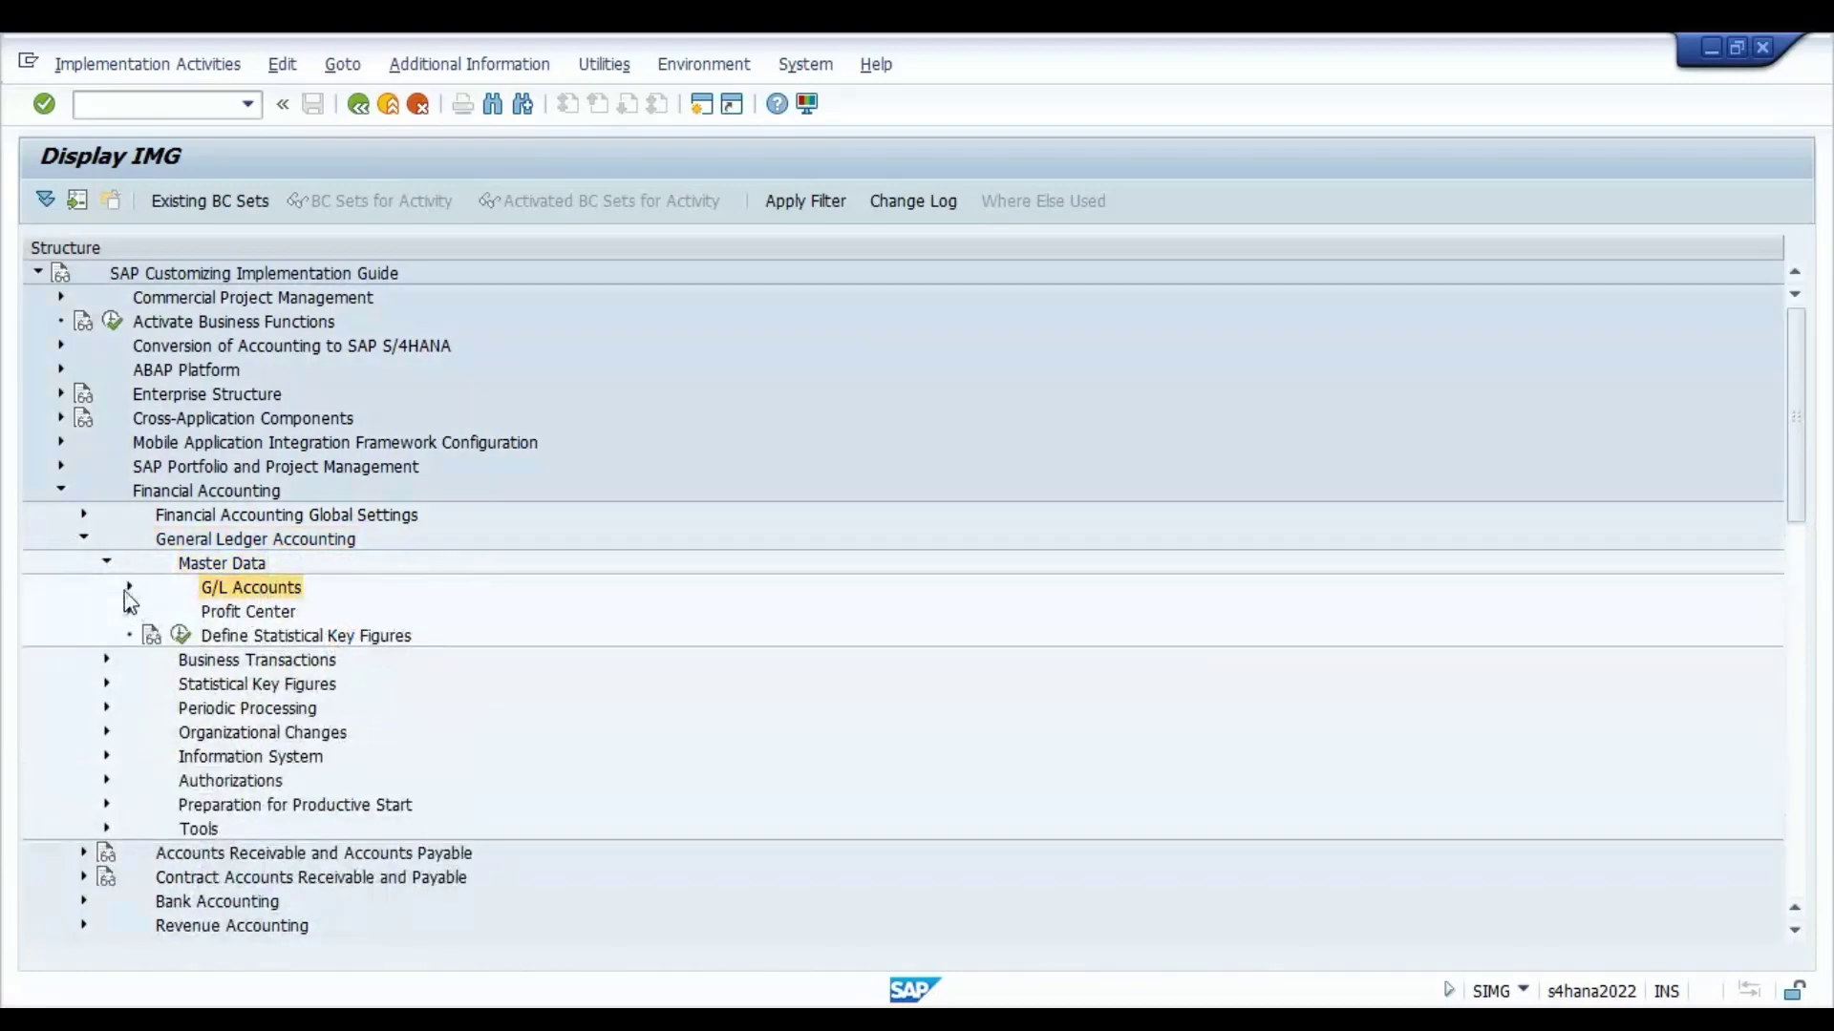
pyautogui.click(129, 589)
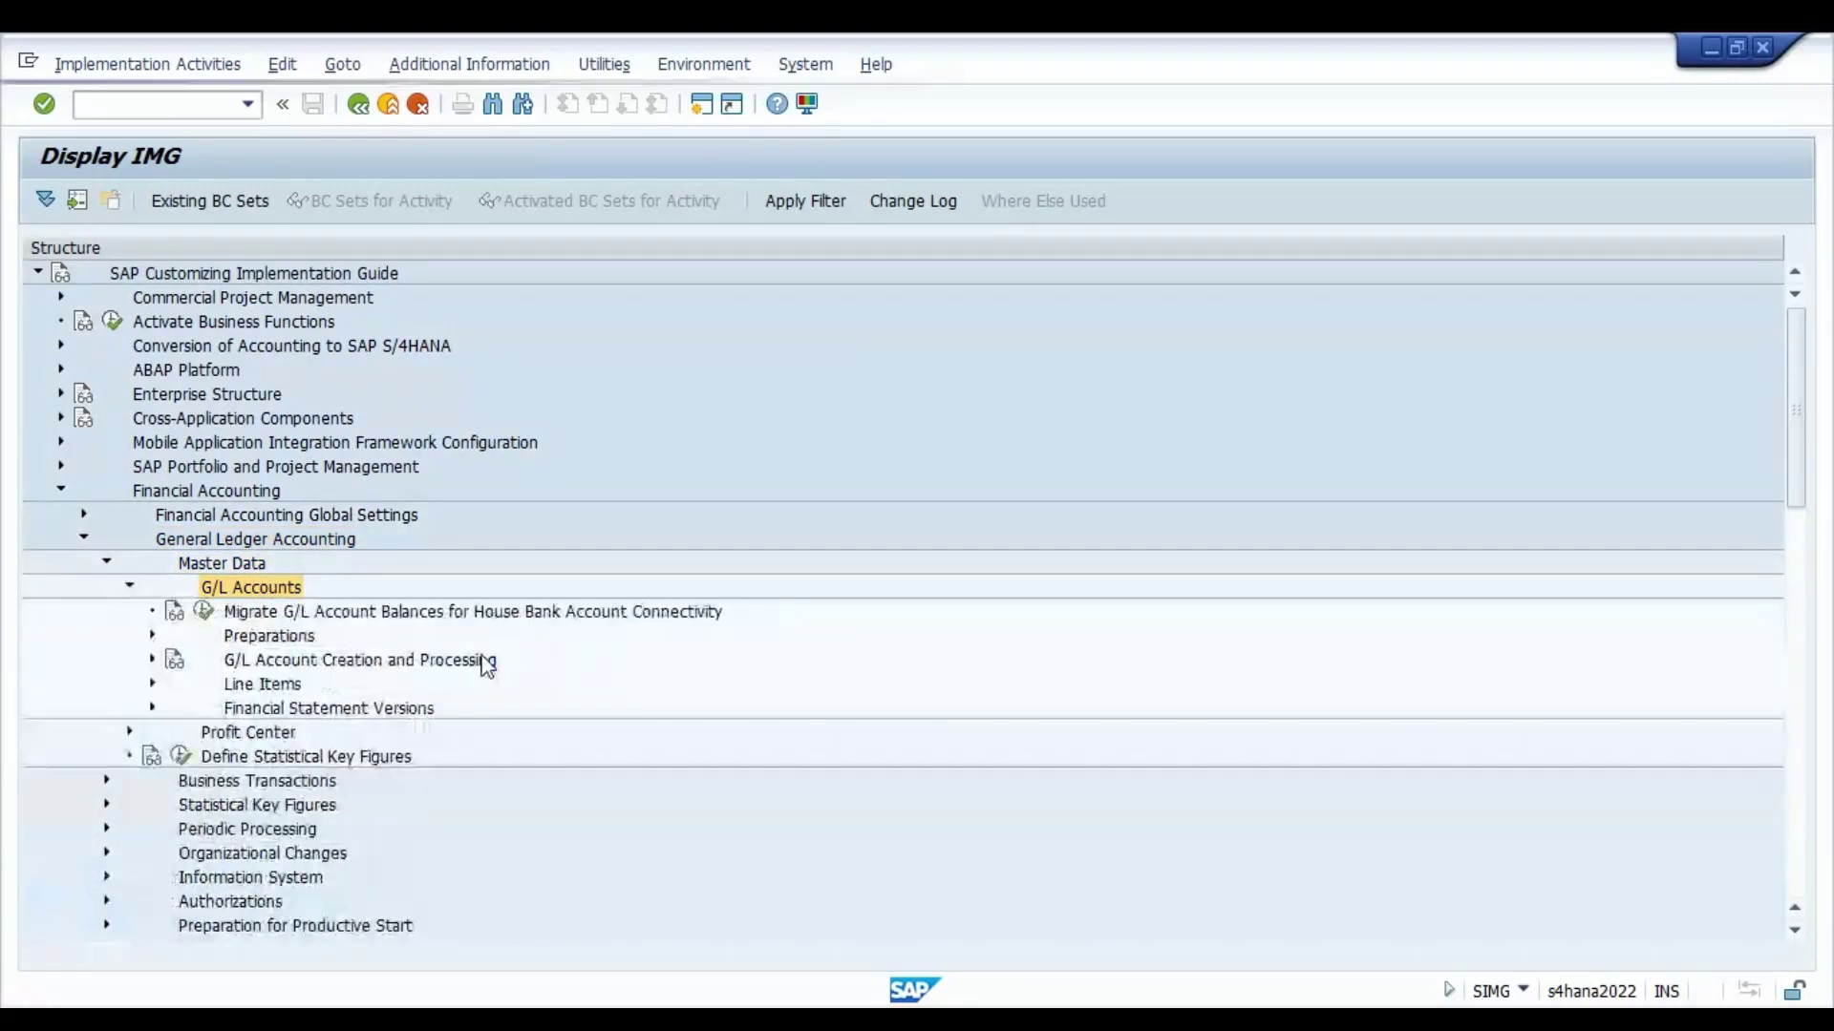
pyautogui.click(266, 638)
pyautogui.click(152, 636)
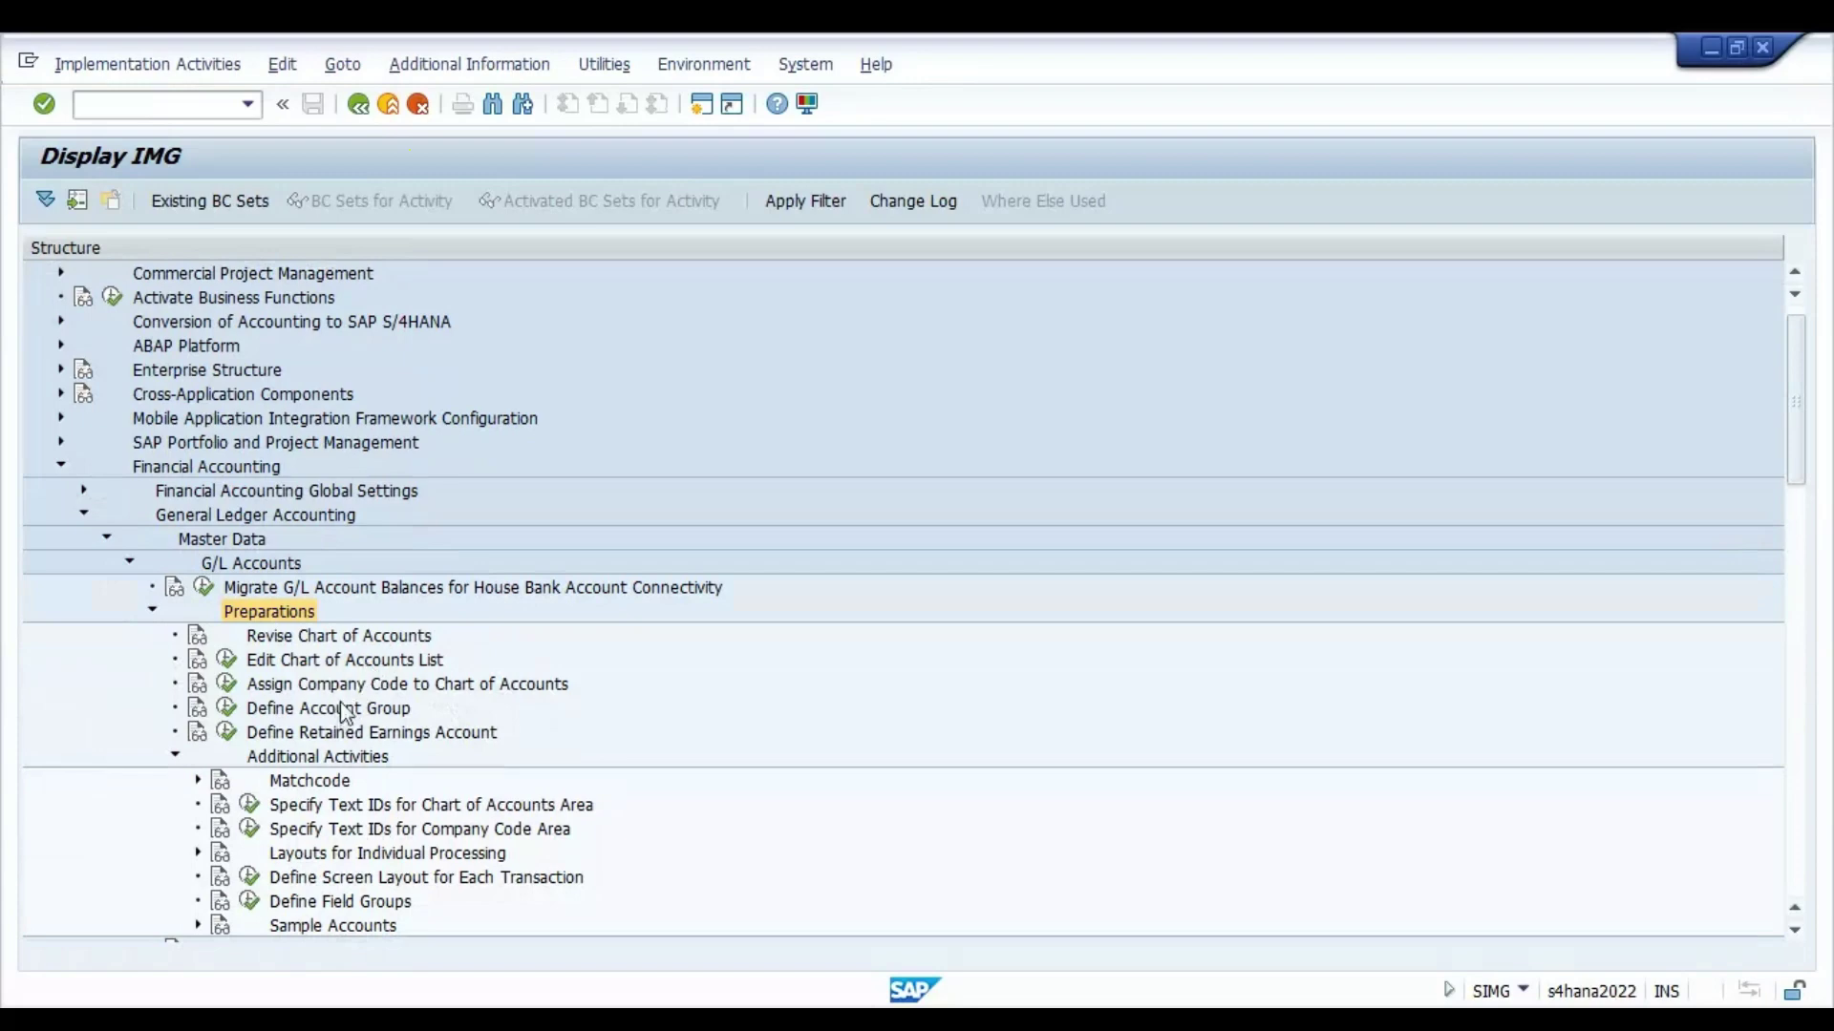
pyautogui.click(351, 661)
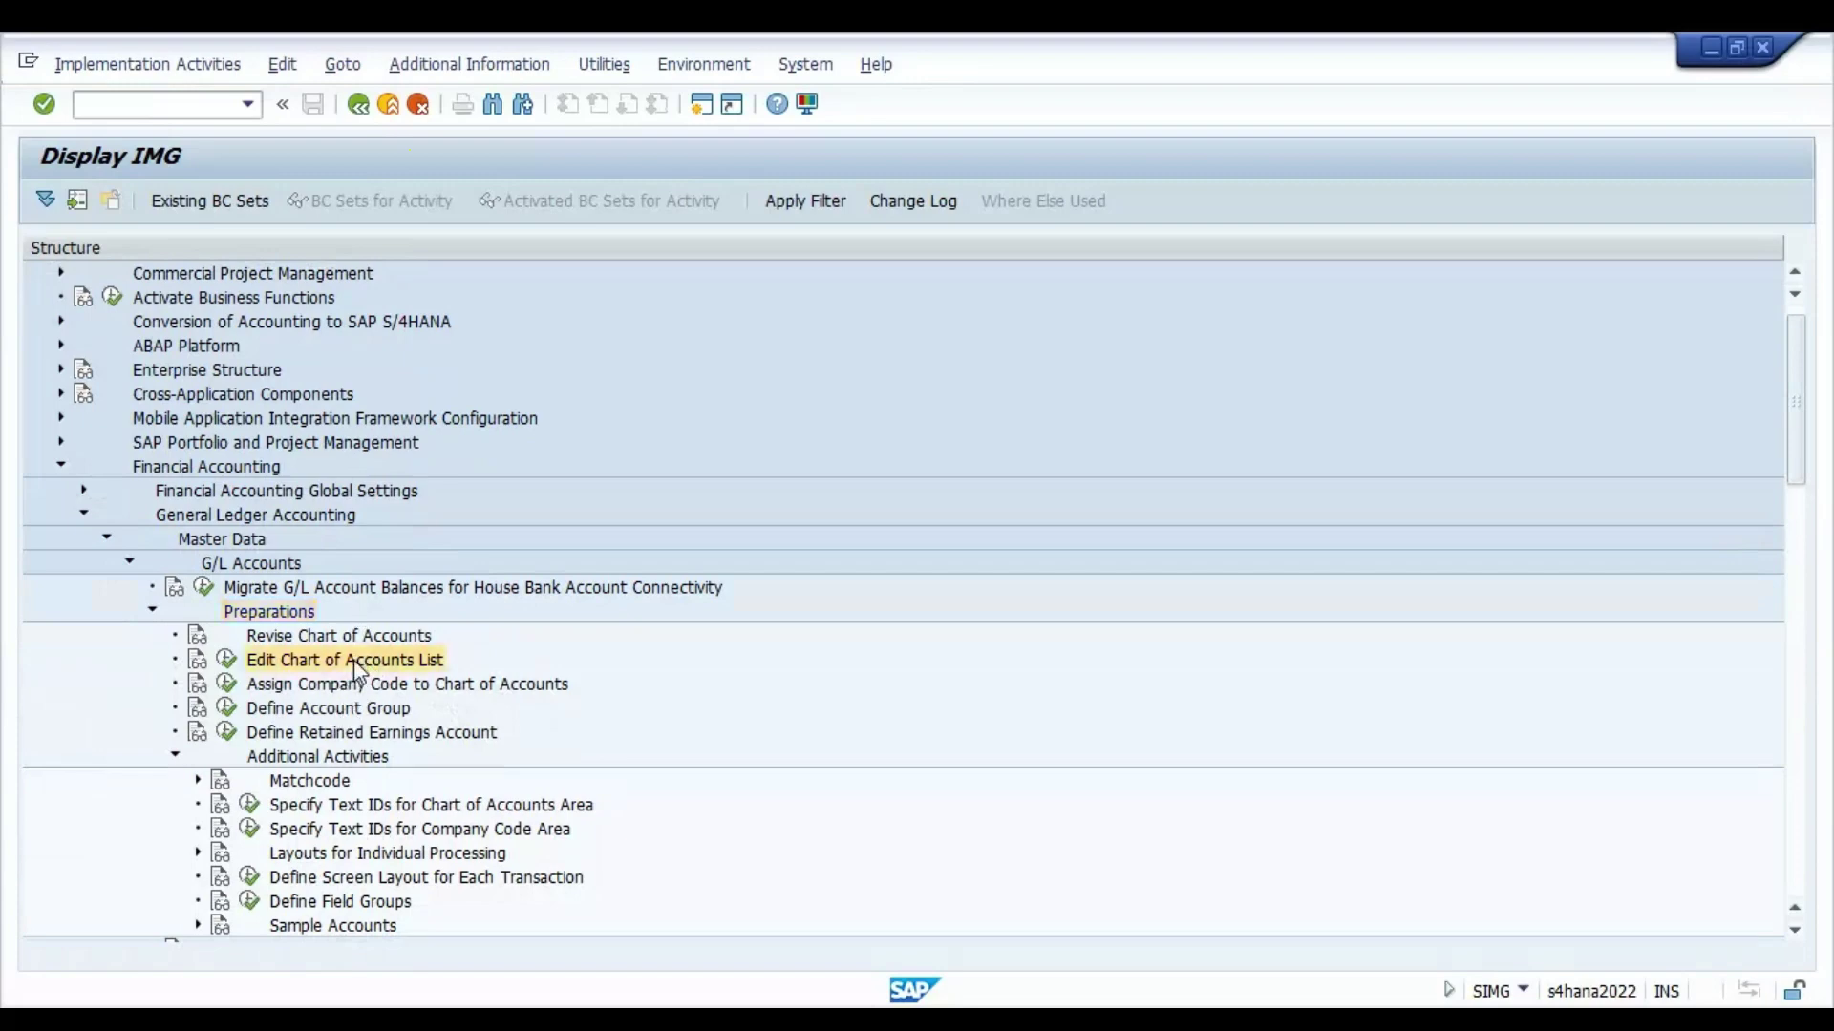
pyautogui.click(239, 667)
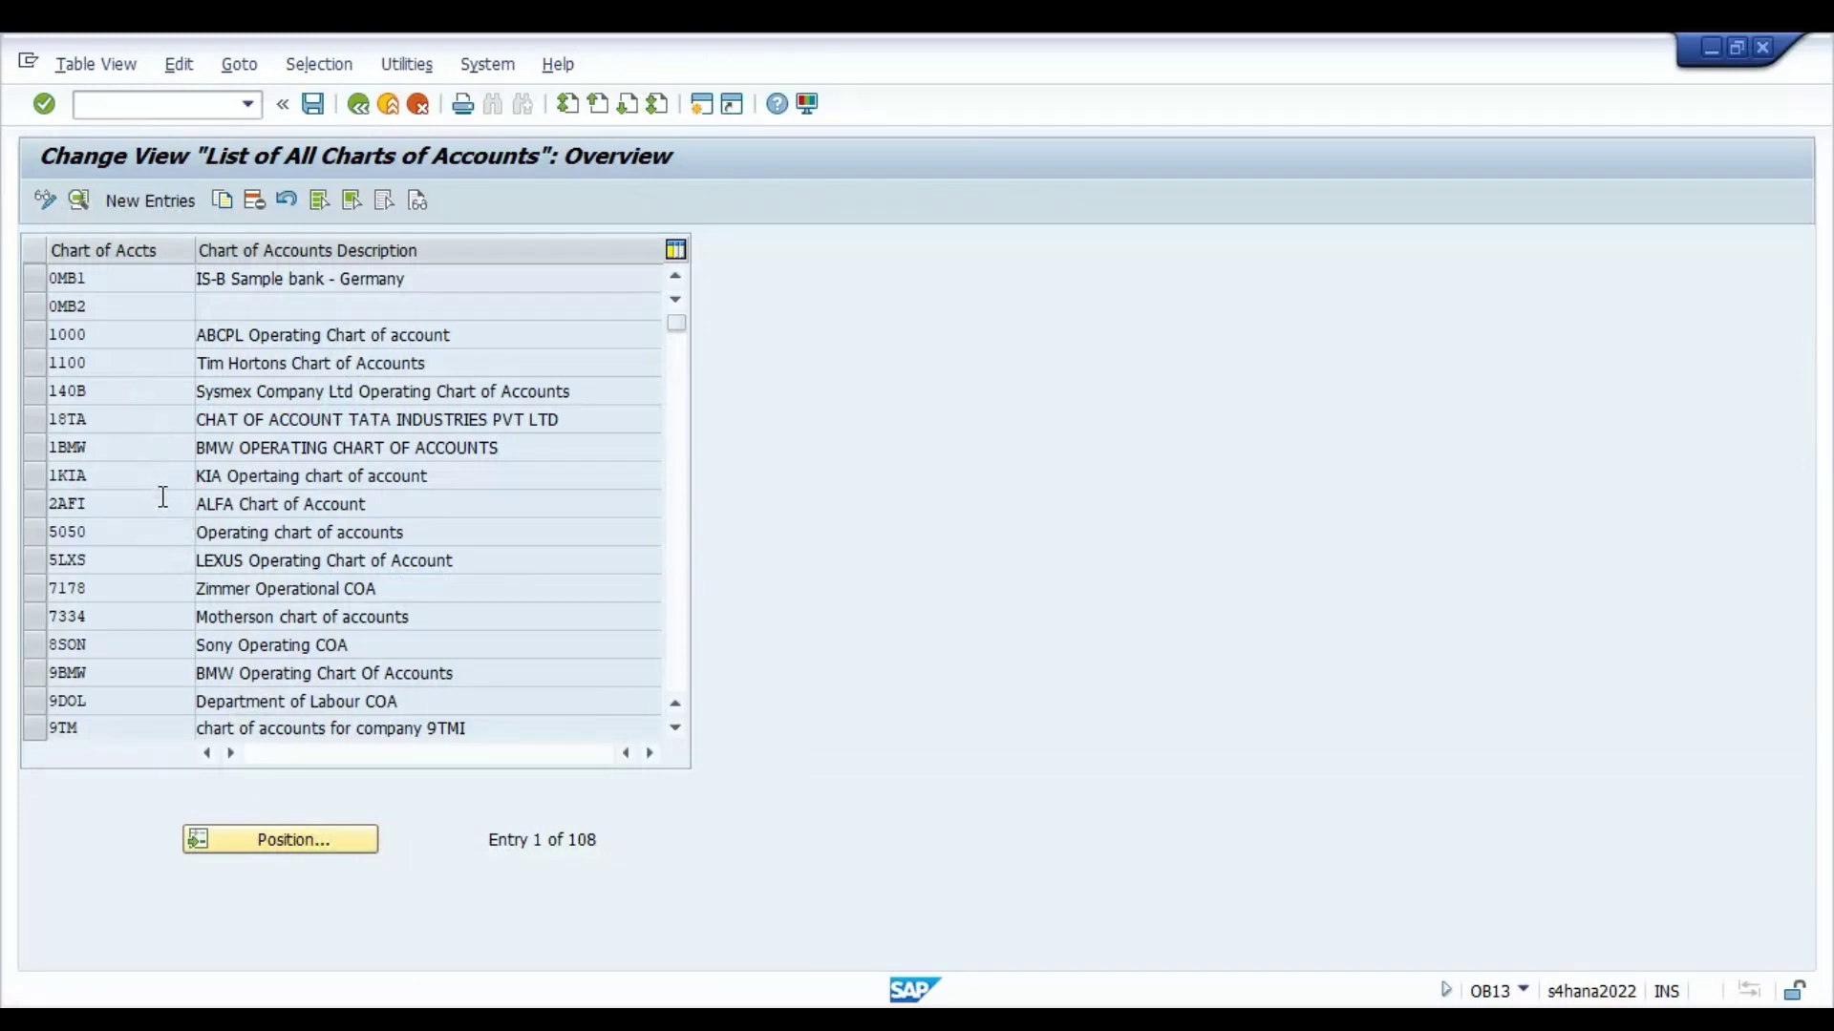
# Start a new chart of accounts entry with the key VOLV and the description "Chart of accounts for VOLVO"
pyautogui.click(148, 203)
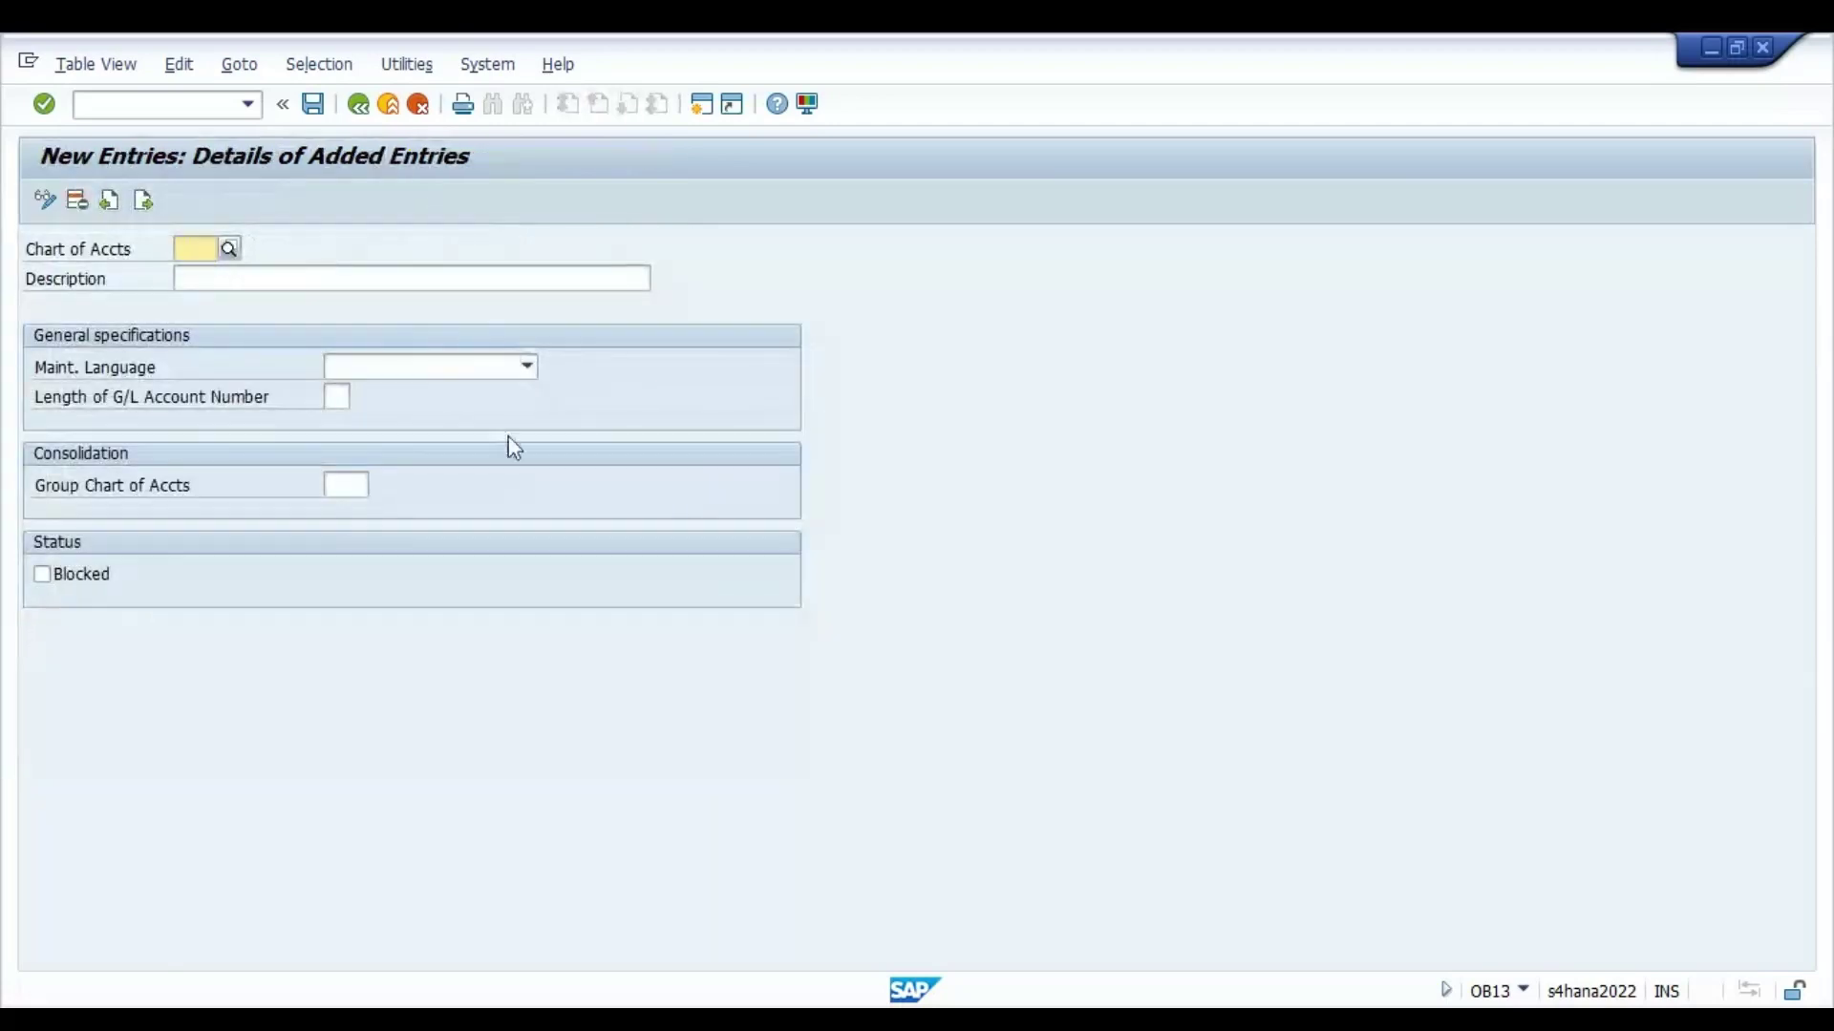
pyautogui.click(688, 522)
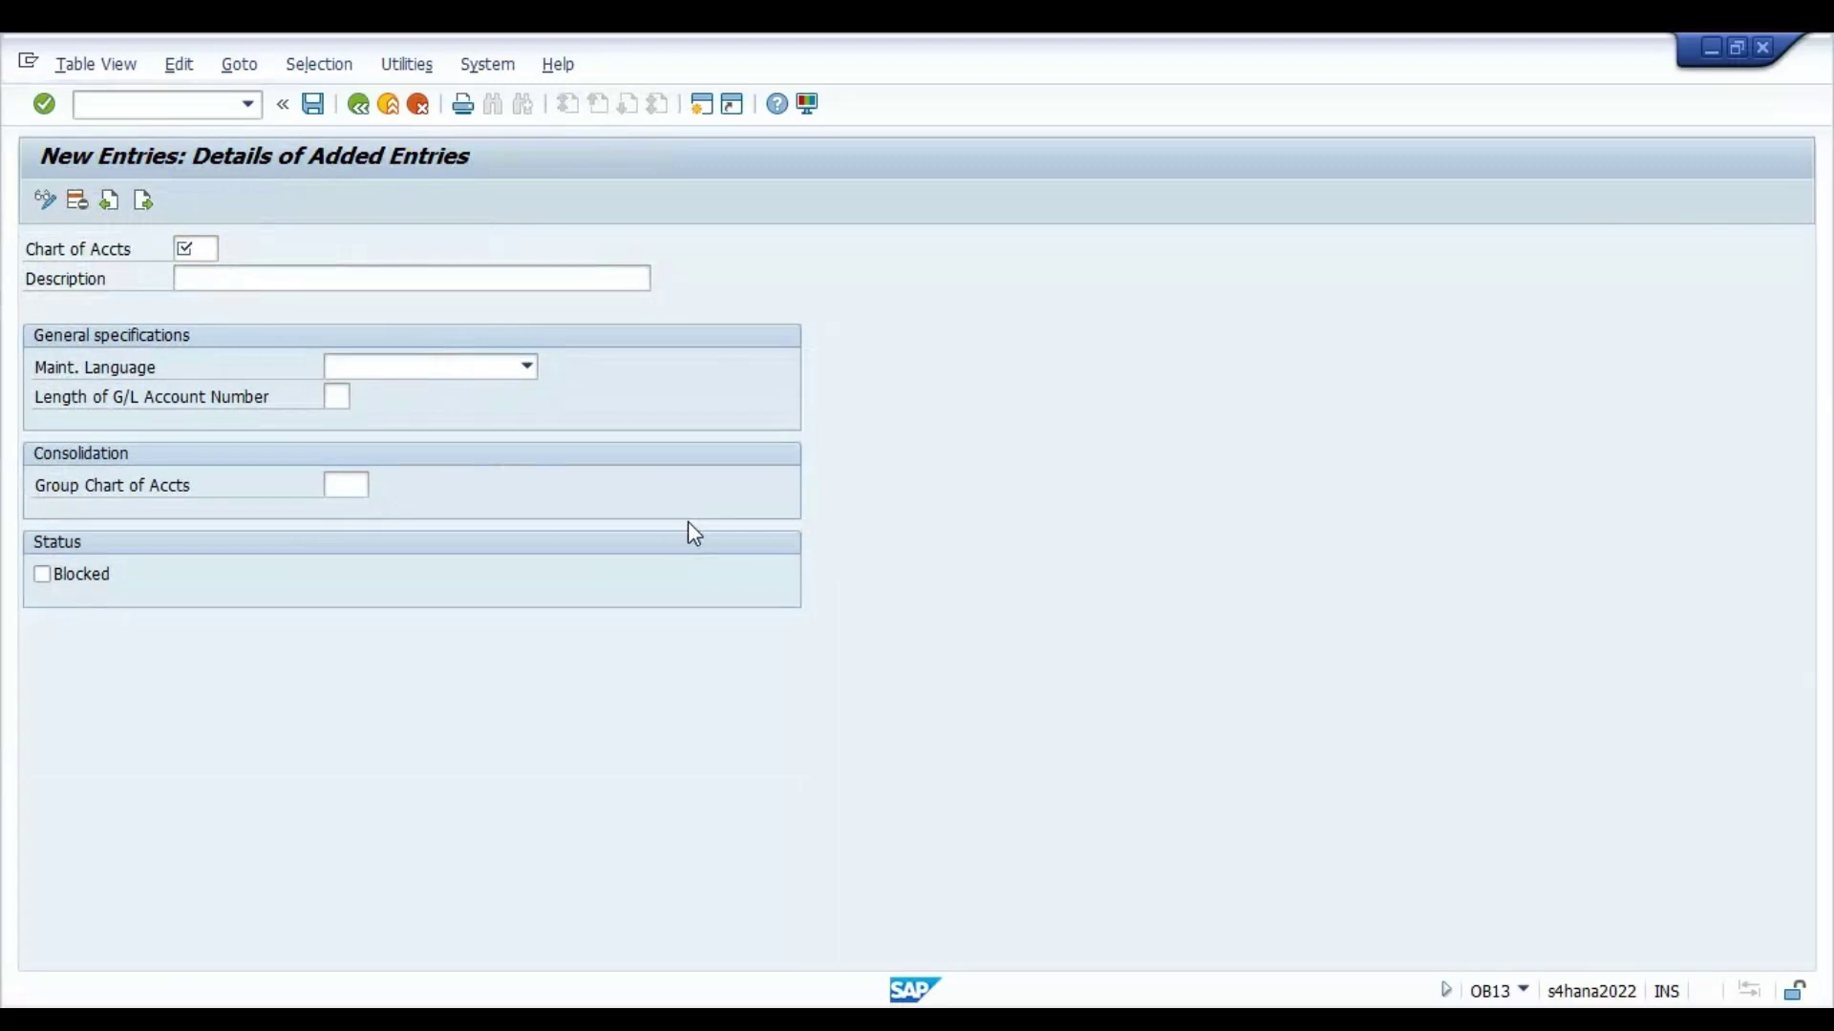
pyautogui.write('VOLV')
pyautogui.press('Tab')
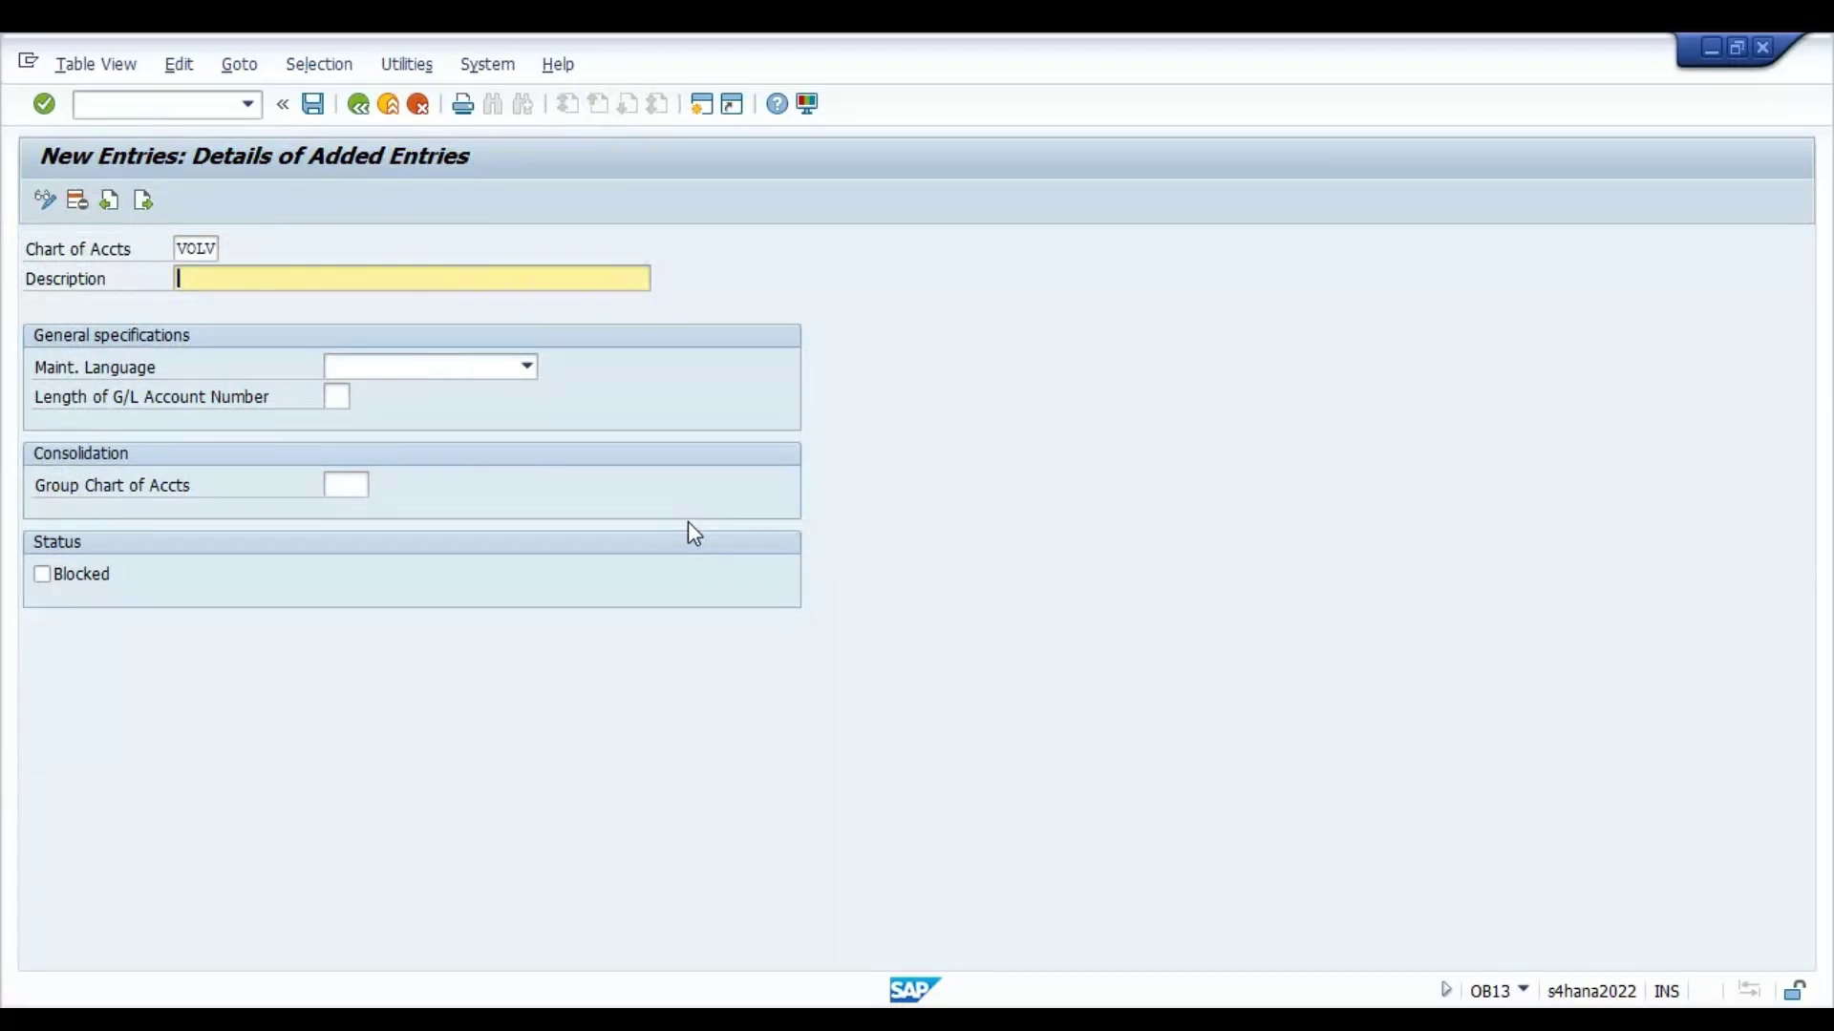
pyautogui.write('Chart of account')
pyautogui.press('BackSpace')
pyautogui.write('s of')
pyautogui.press('BackSpace')
pyautogui.press('BackSpace')
pyautogui.write('for VOLVO')
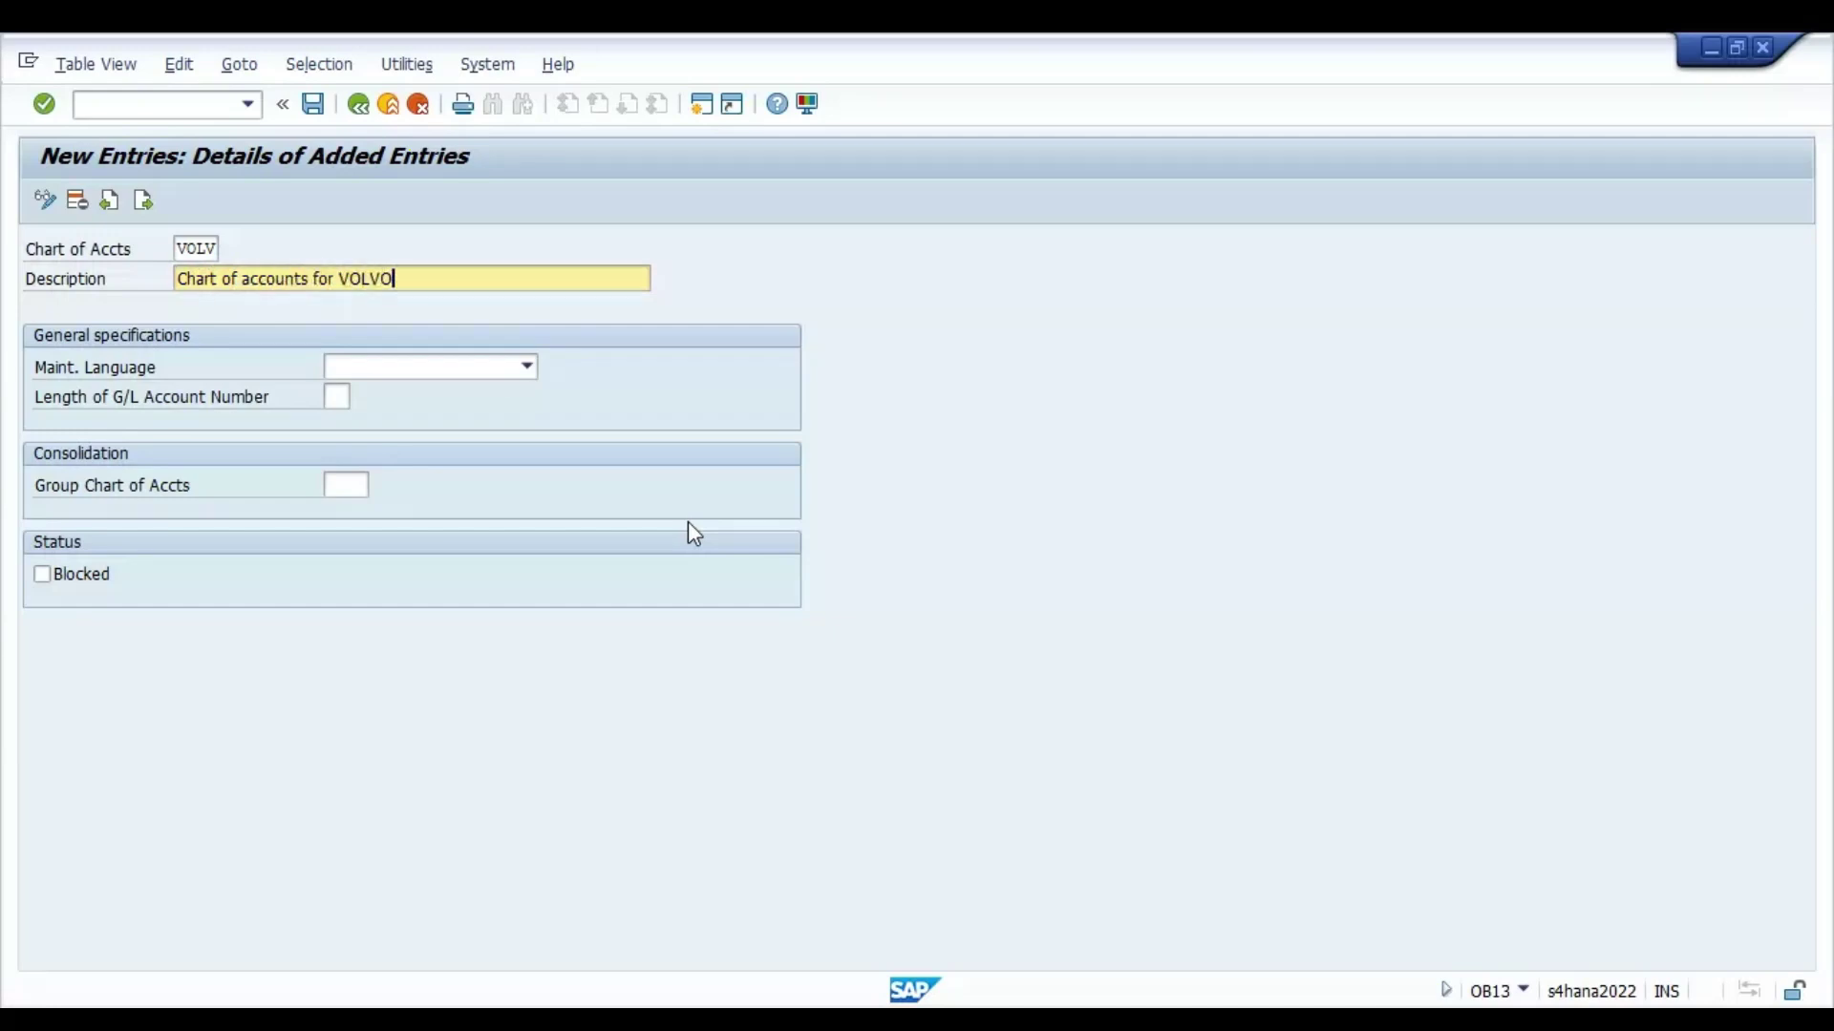
pyautogui.press('Tab')
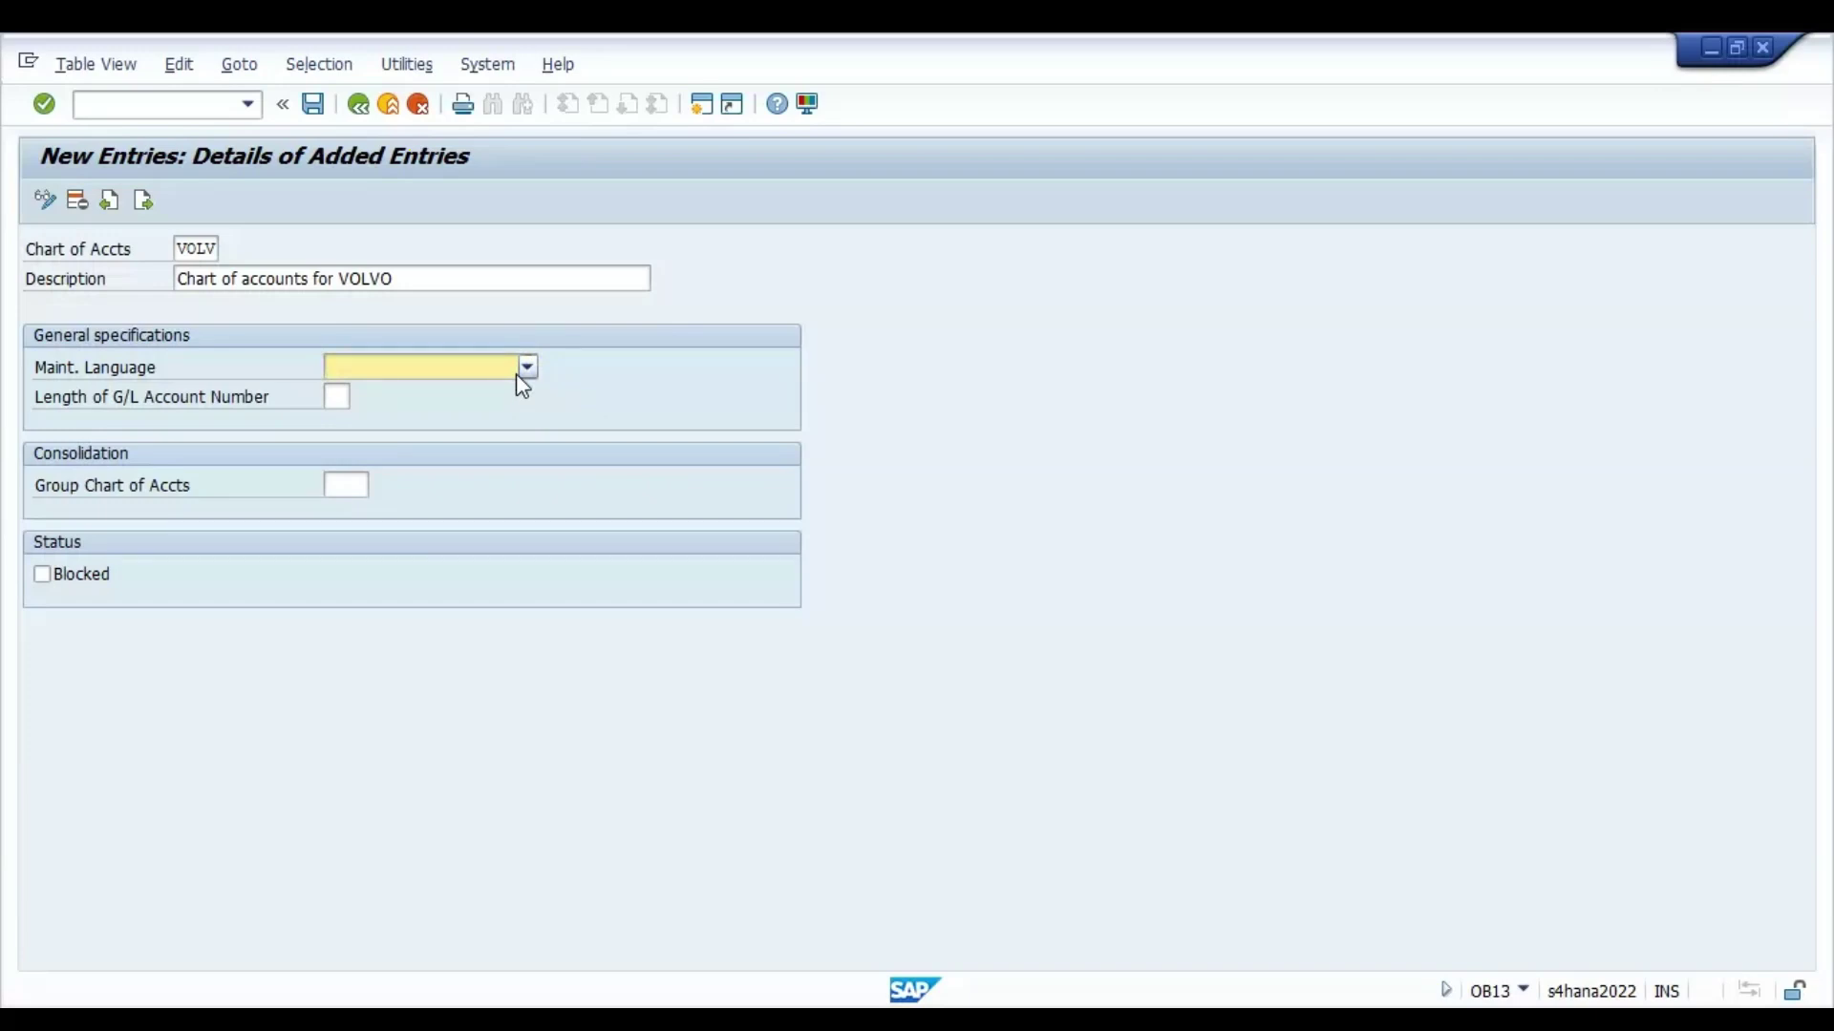
# Set the maintenance language to EN English and the length of the G/L account number to 8
pyautogui.write('EN English')
pyautogui.press('Tab')
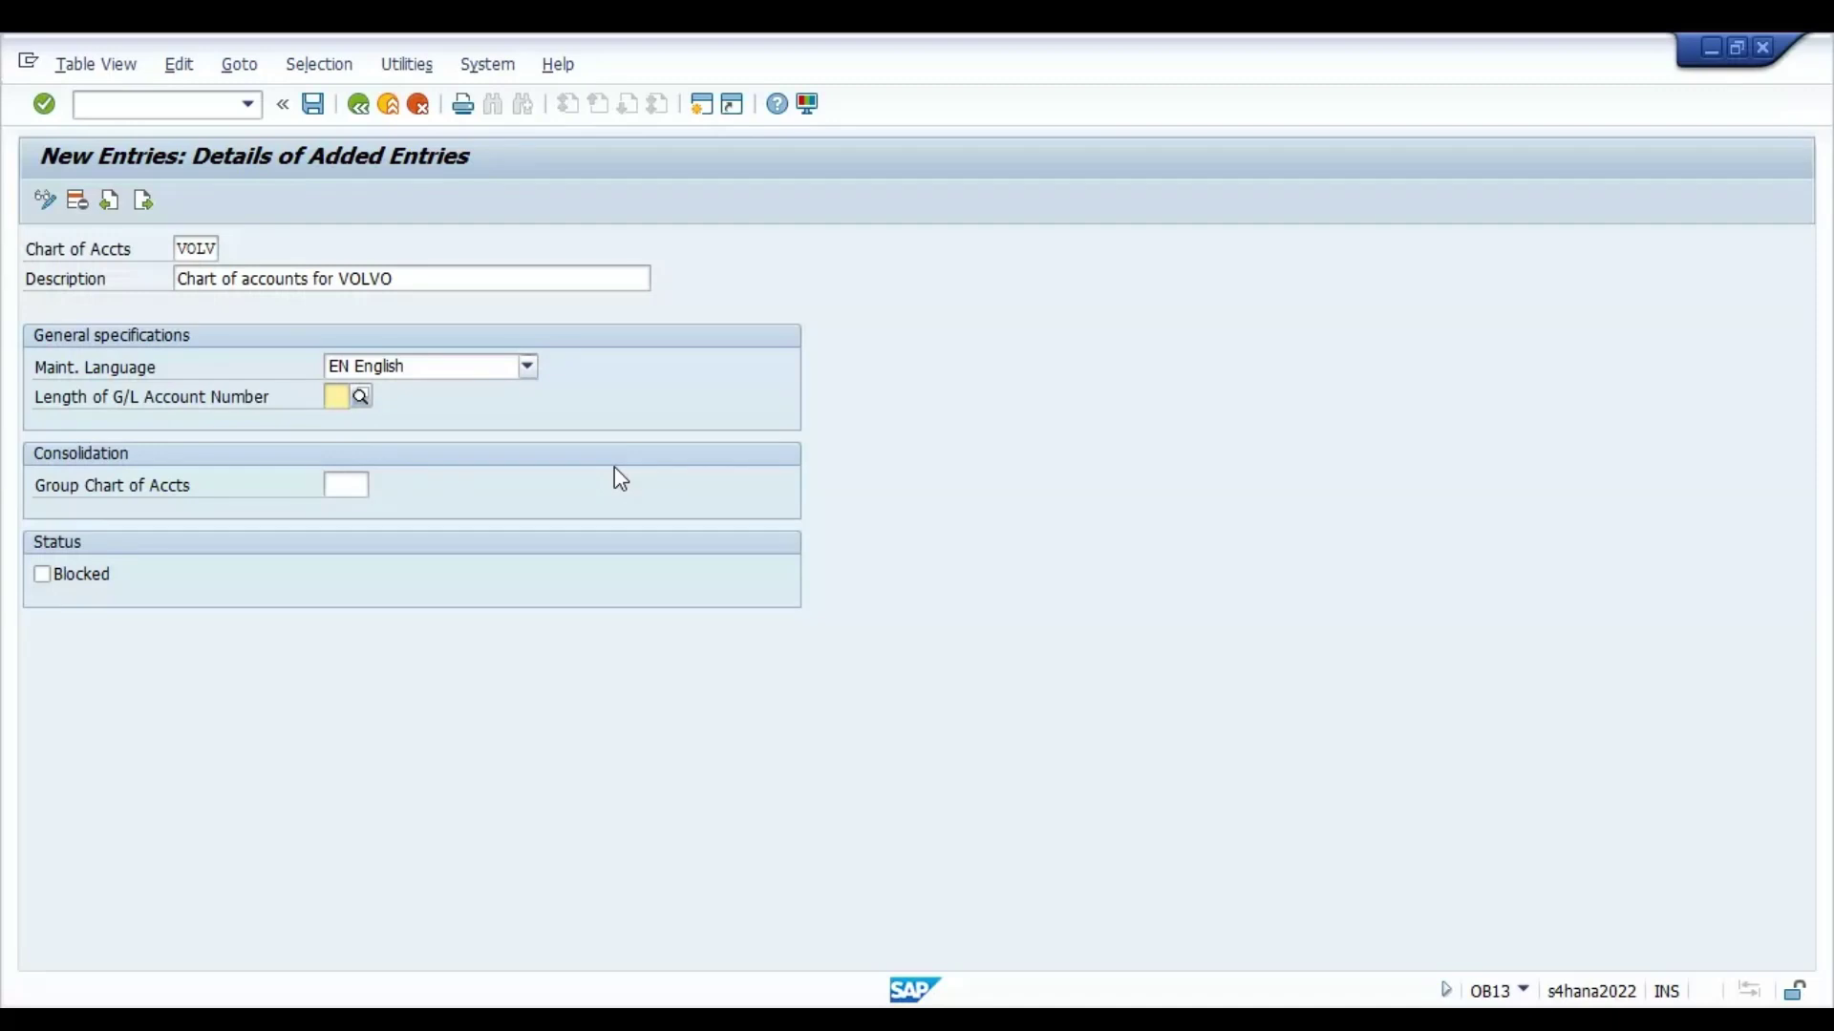
pyautogui.click(336, 376)
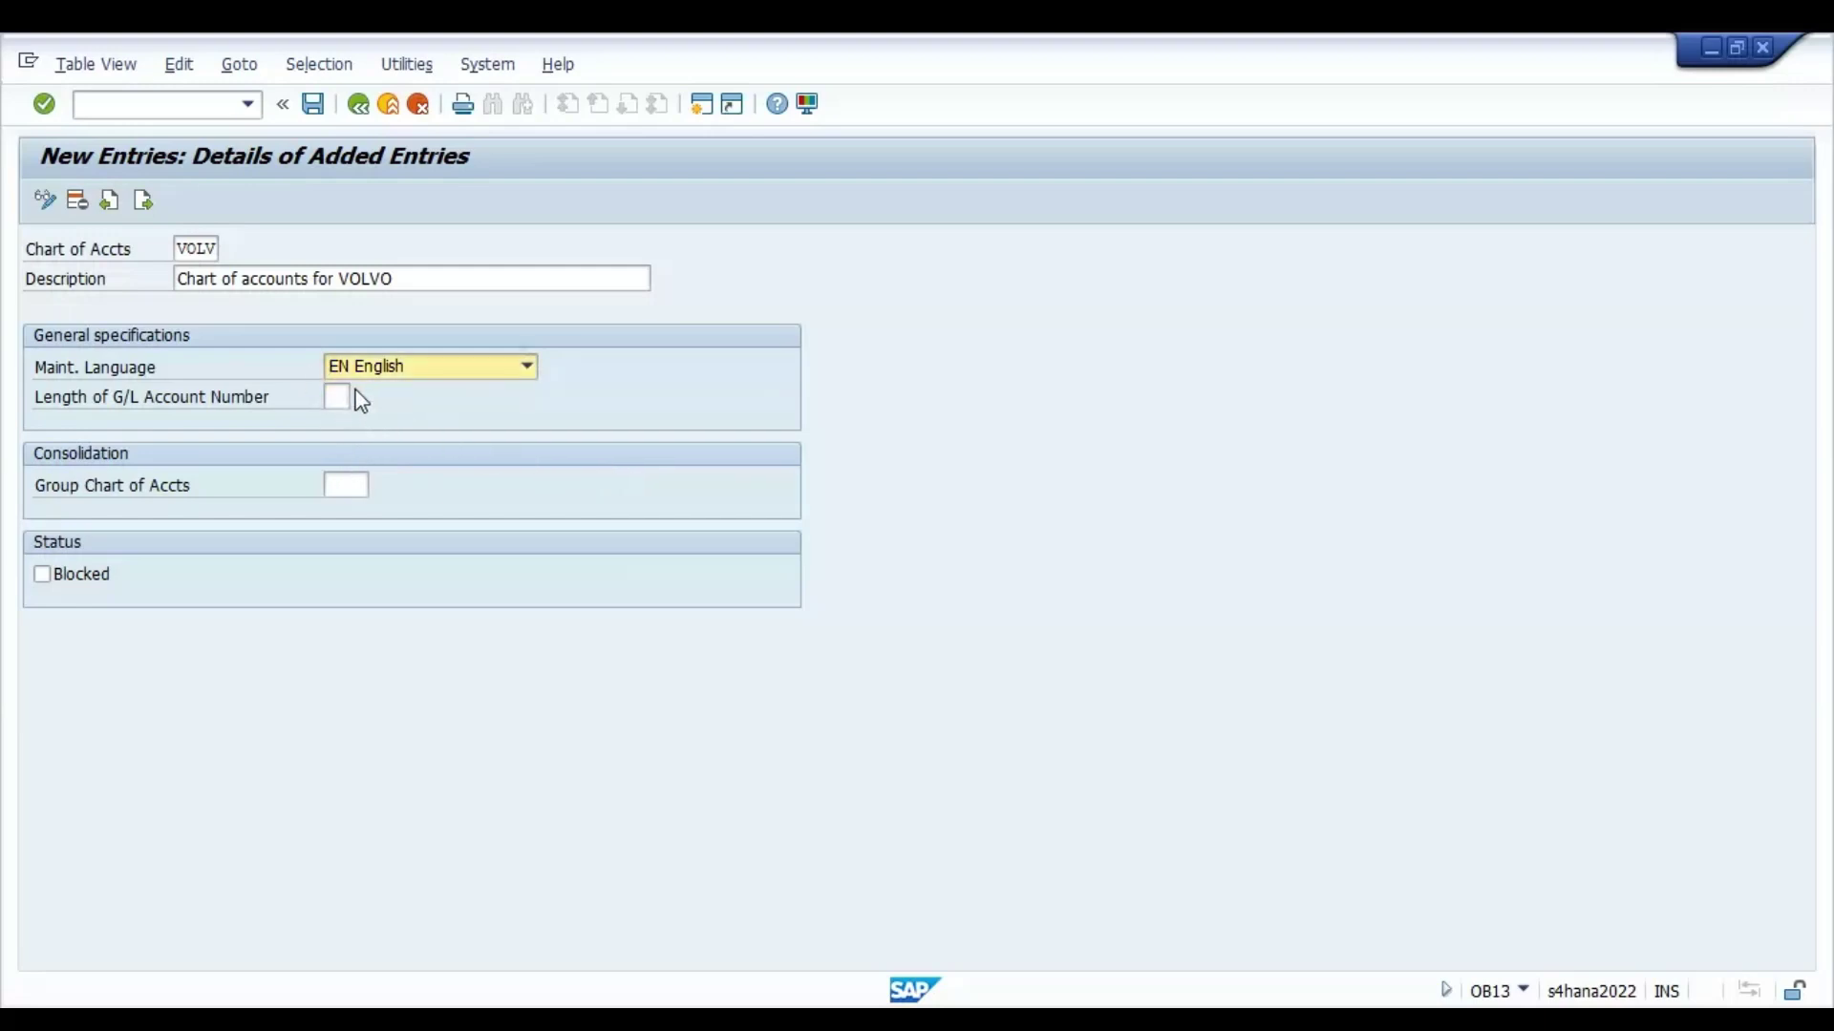
pyautogui.click(345, 396)
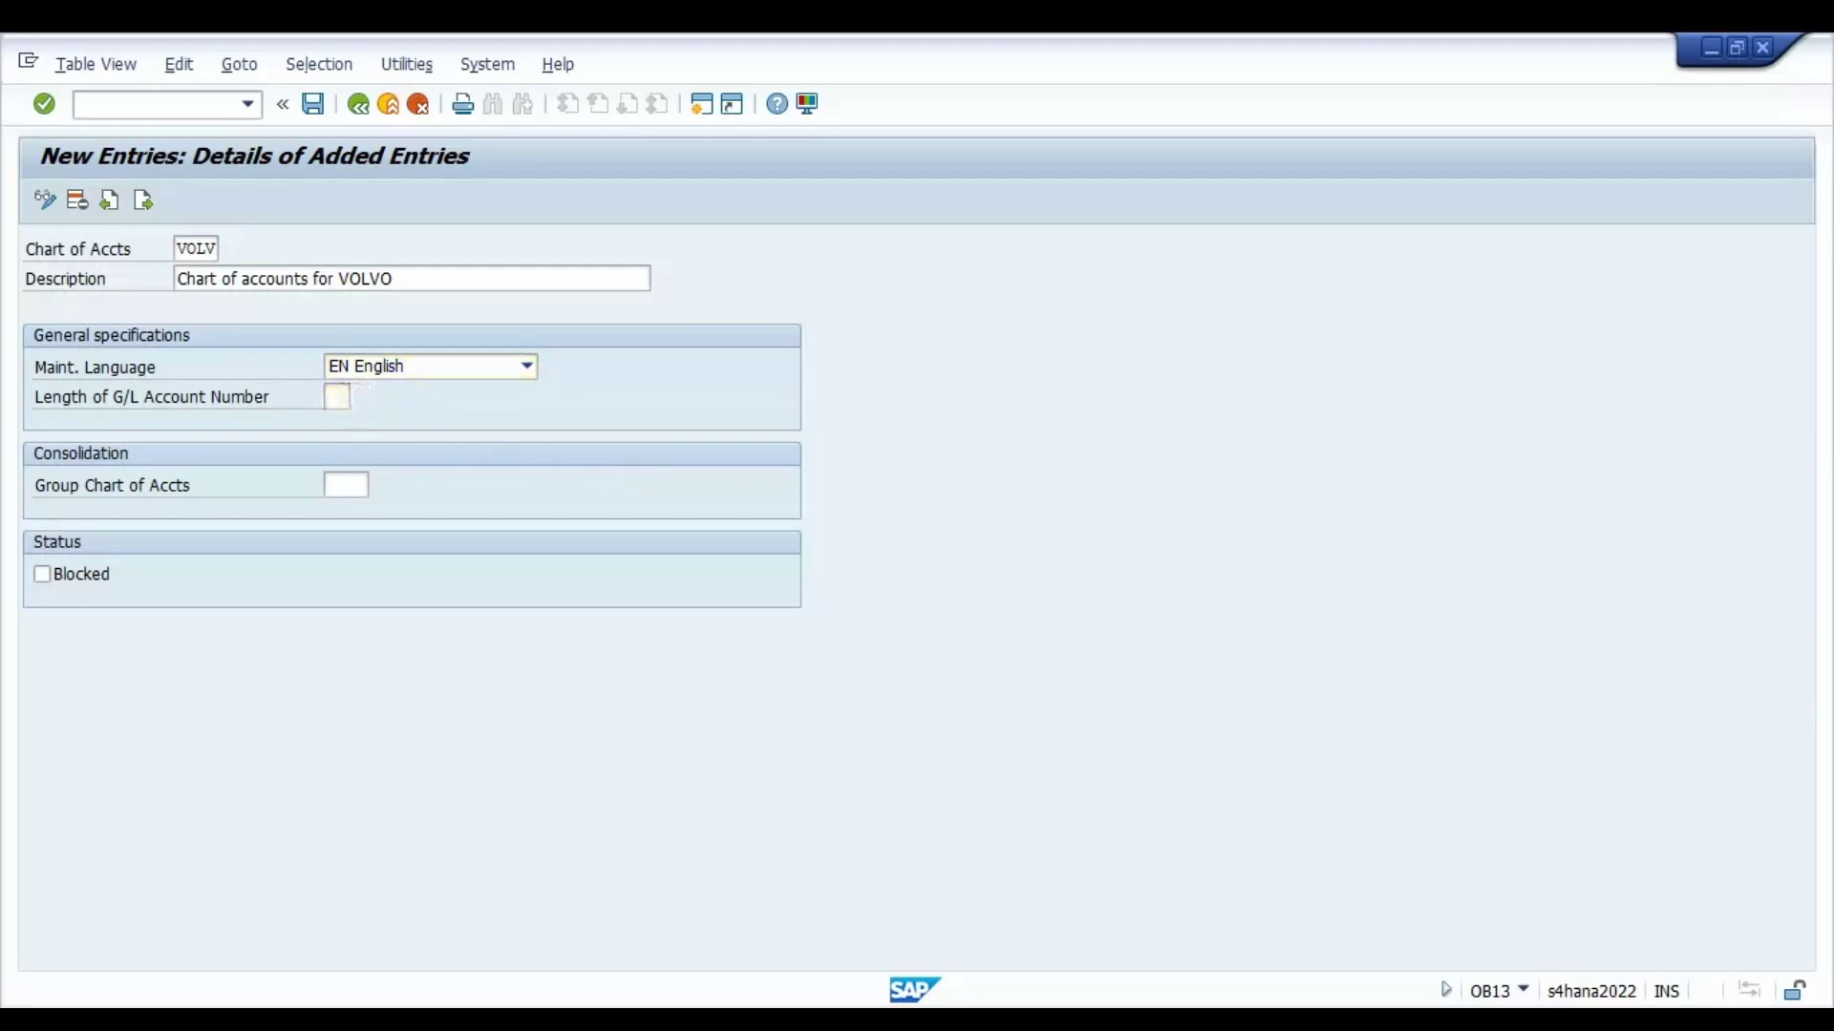
pyautogui.click(698, 356)
pyautogui.write('8')
# Save the chart of accounts in a new customizing request with the short description VOLVO_COA
pyautogui.click(312, 105)
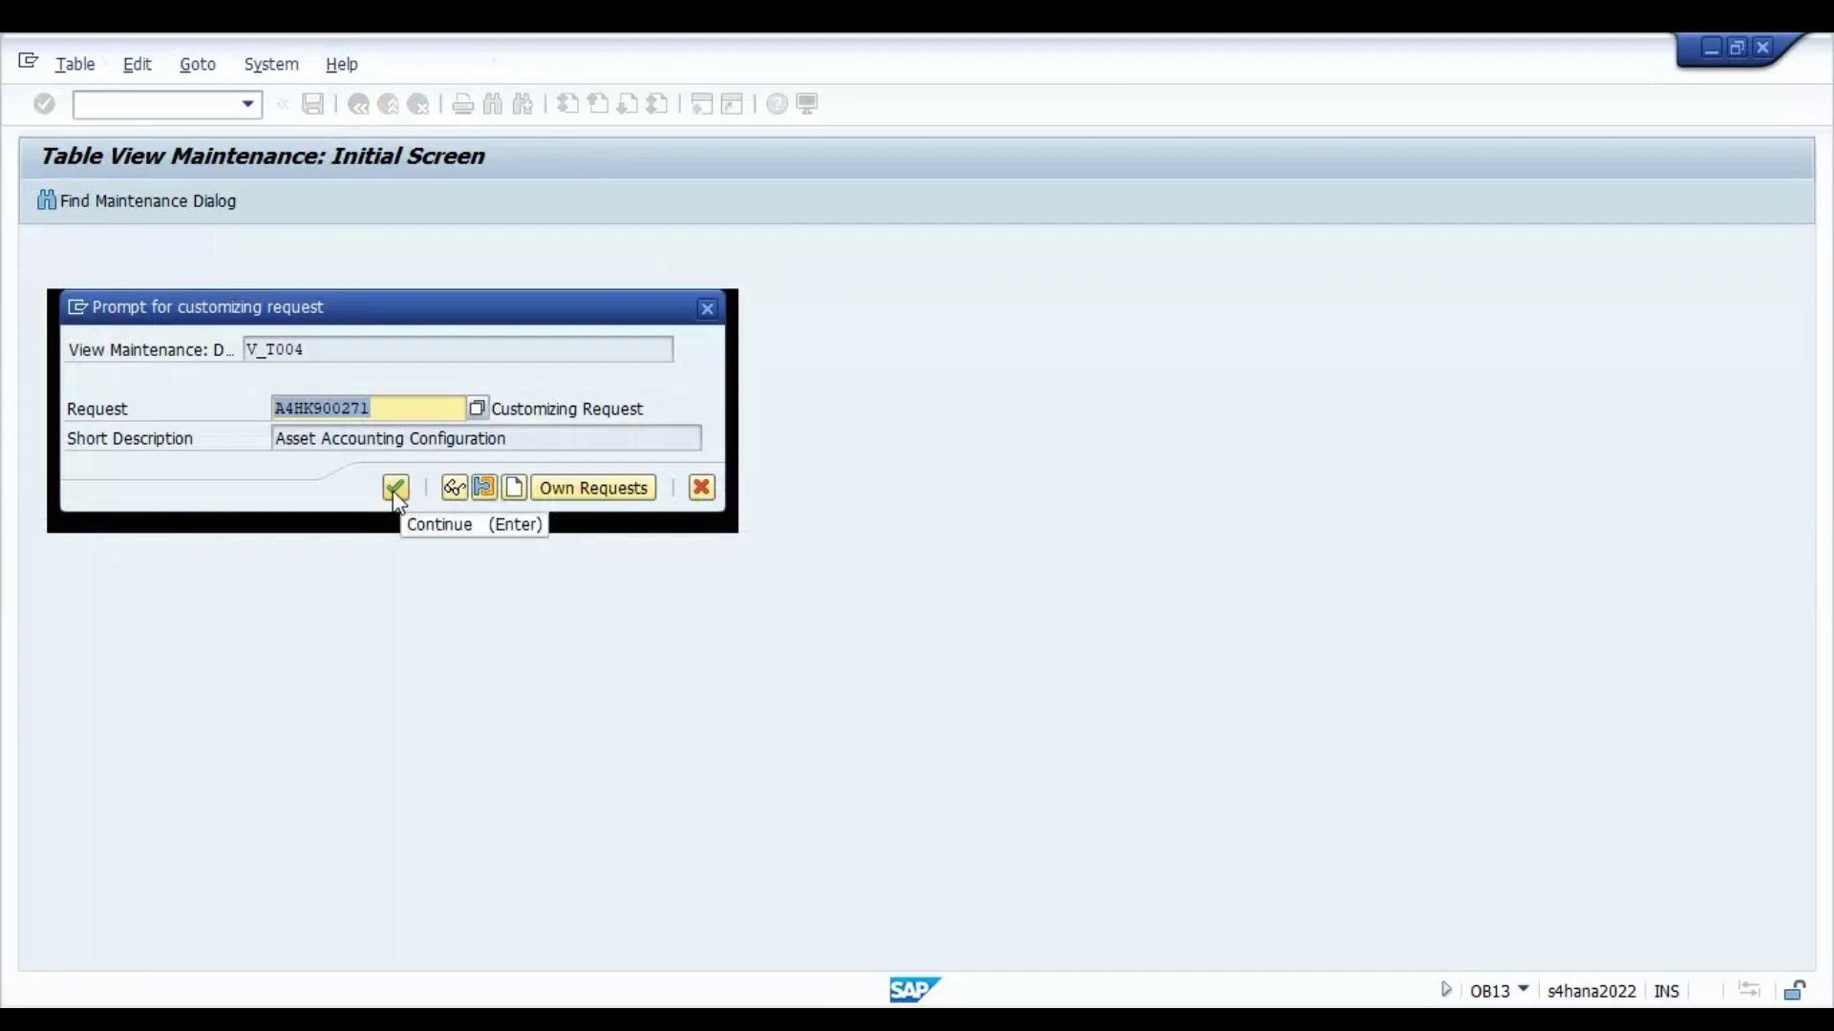
pyautogui.click(516, 489)
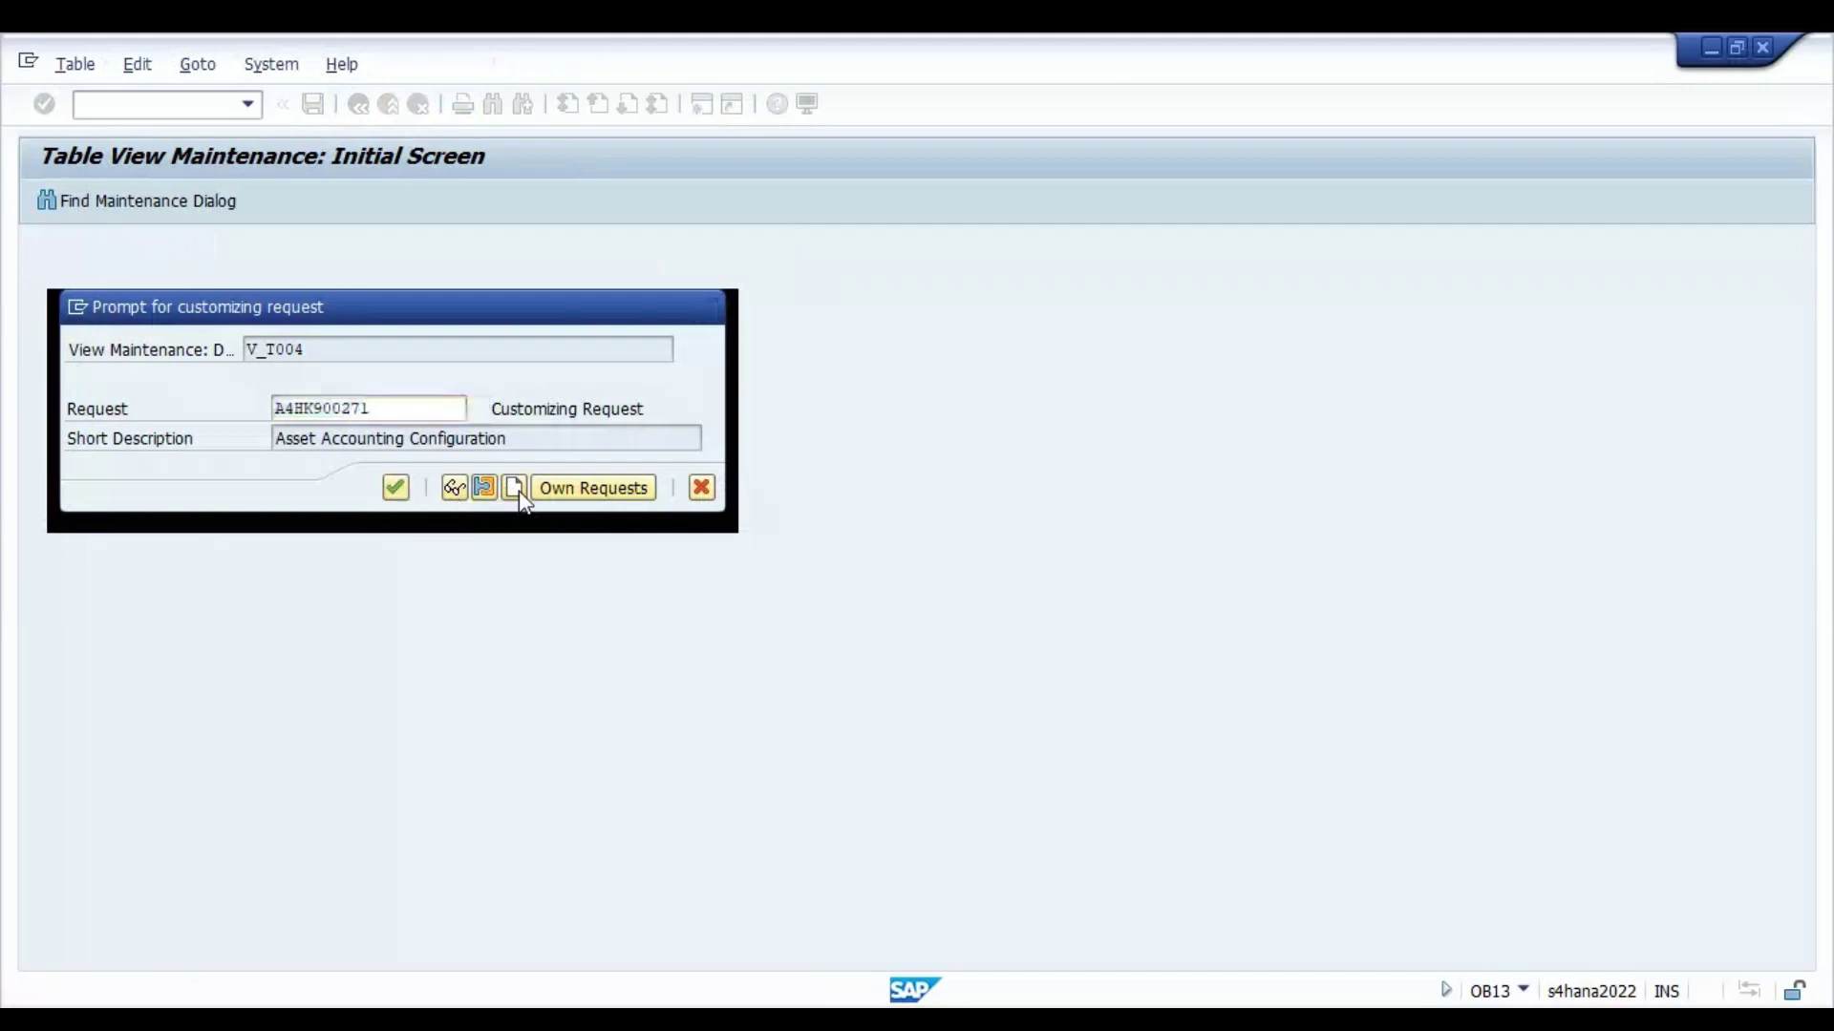
pyautogui.write('V')
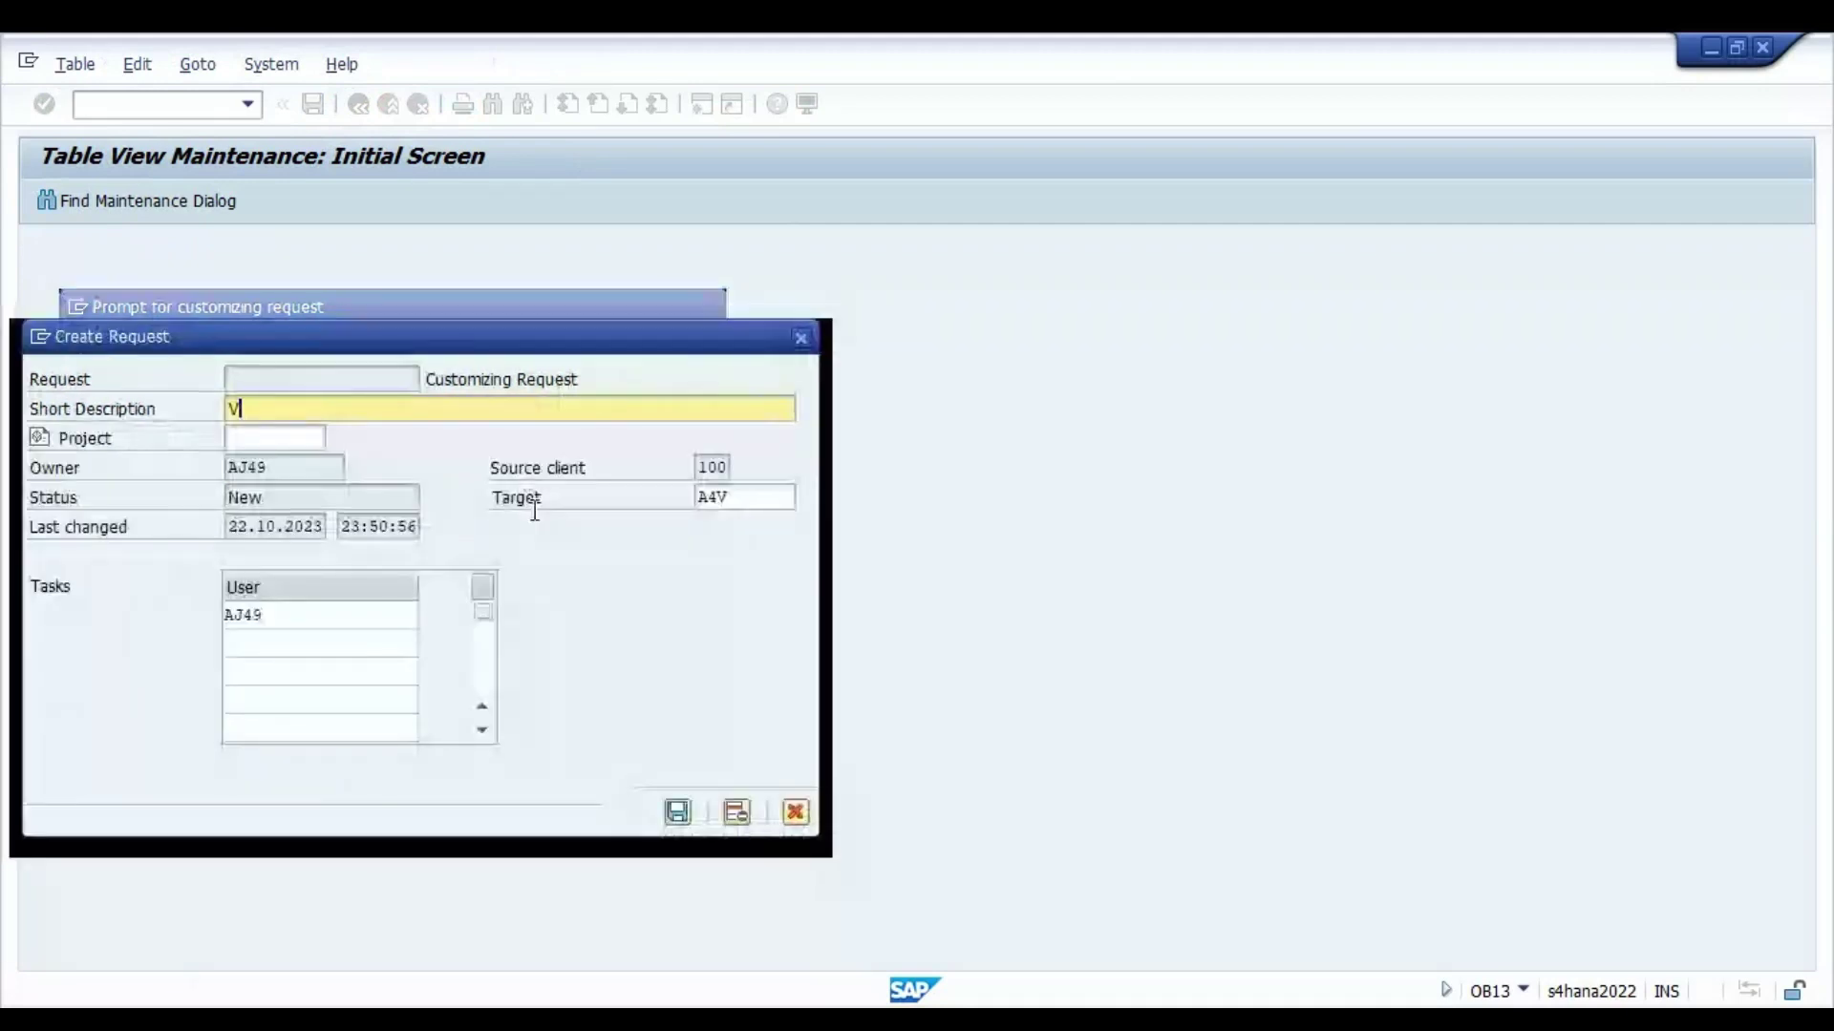
pyautogui.write('OLVO_')
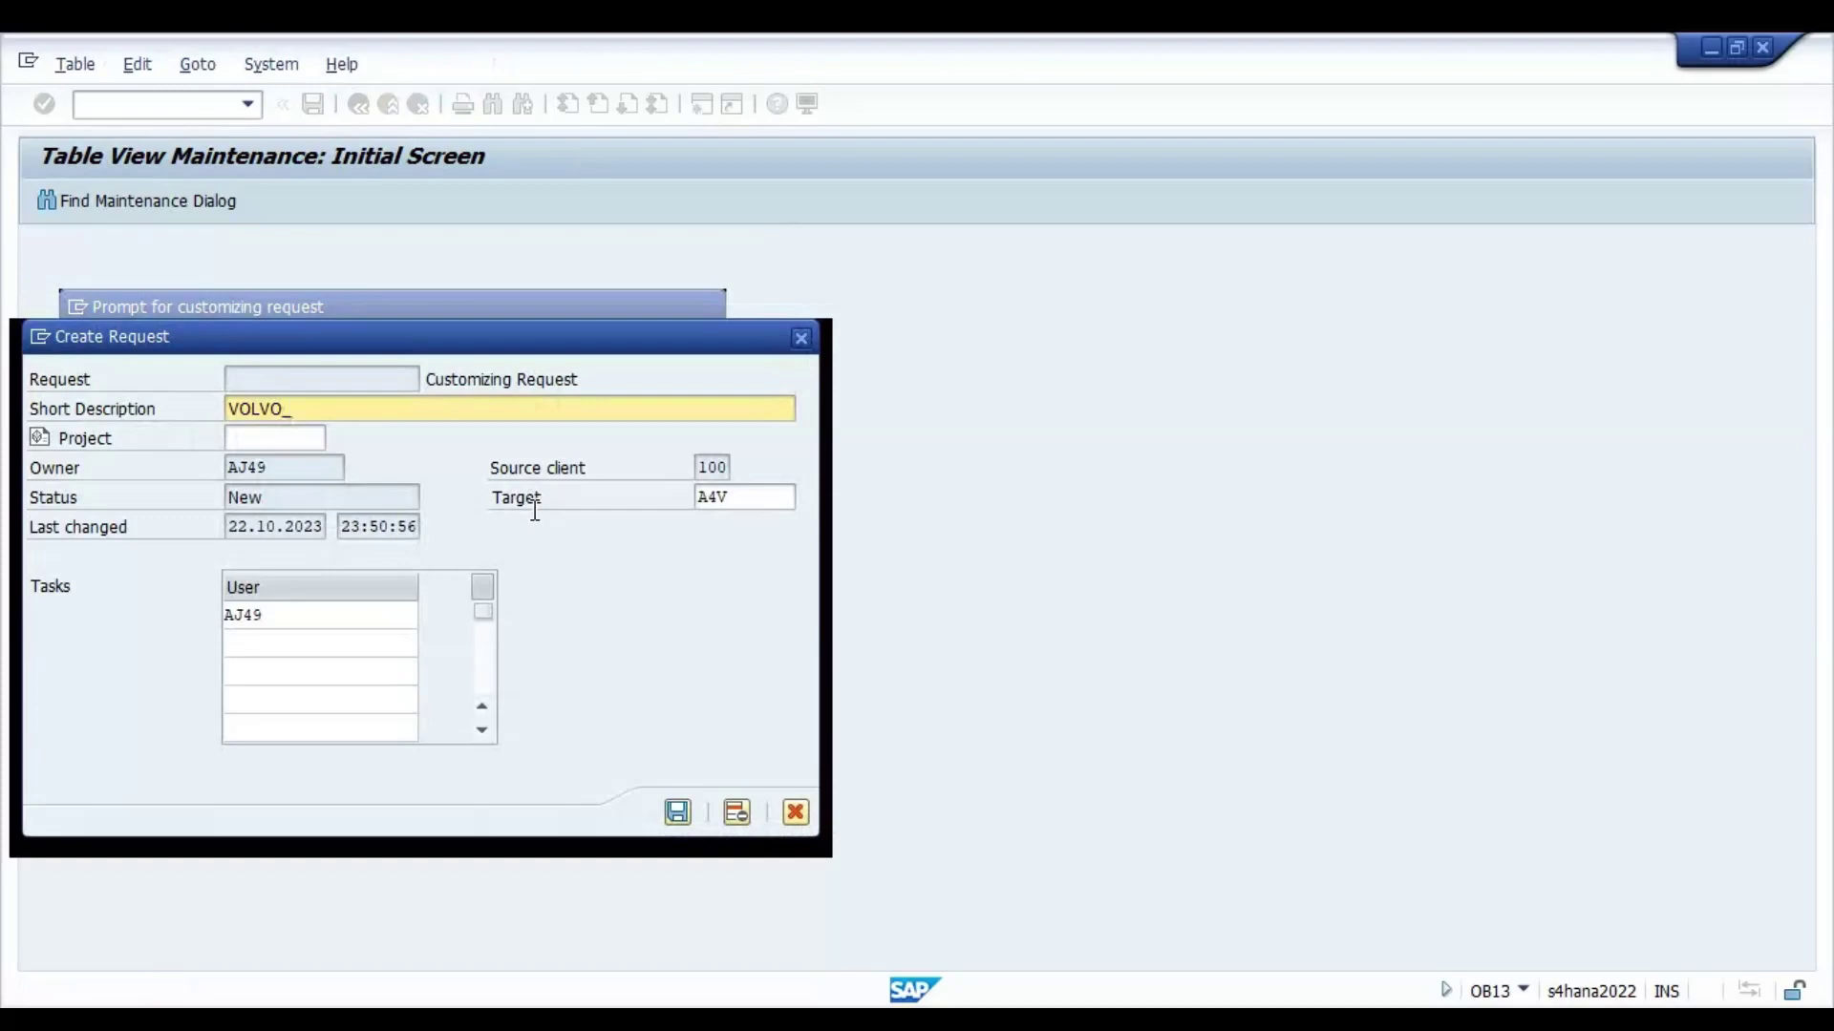
pyautogui.write('COA')
pyautogui.click(677, 812)
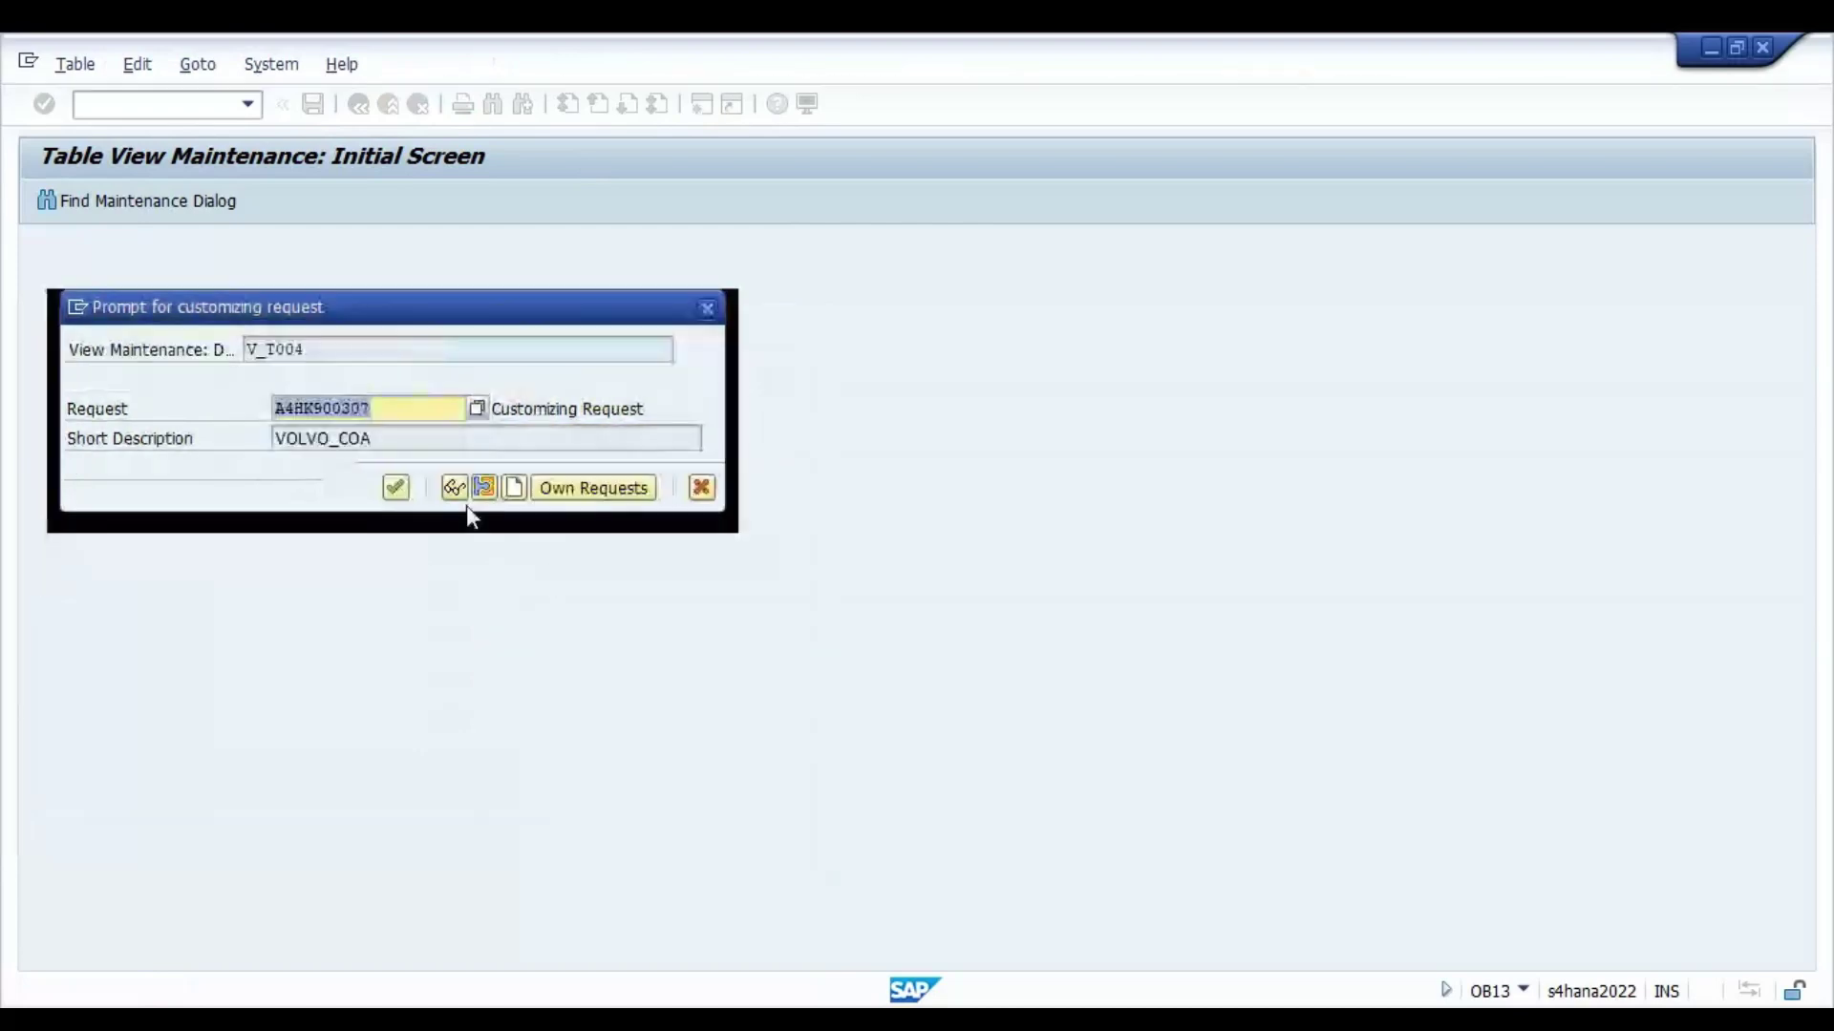
pyautogui.click(394, 487)
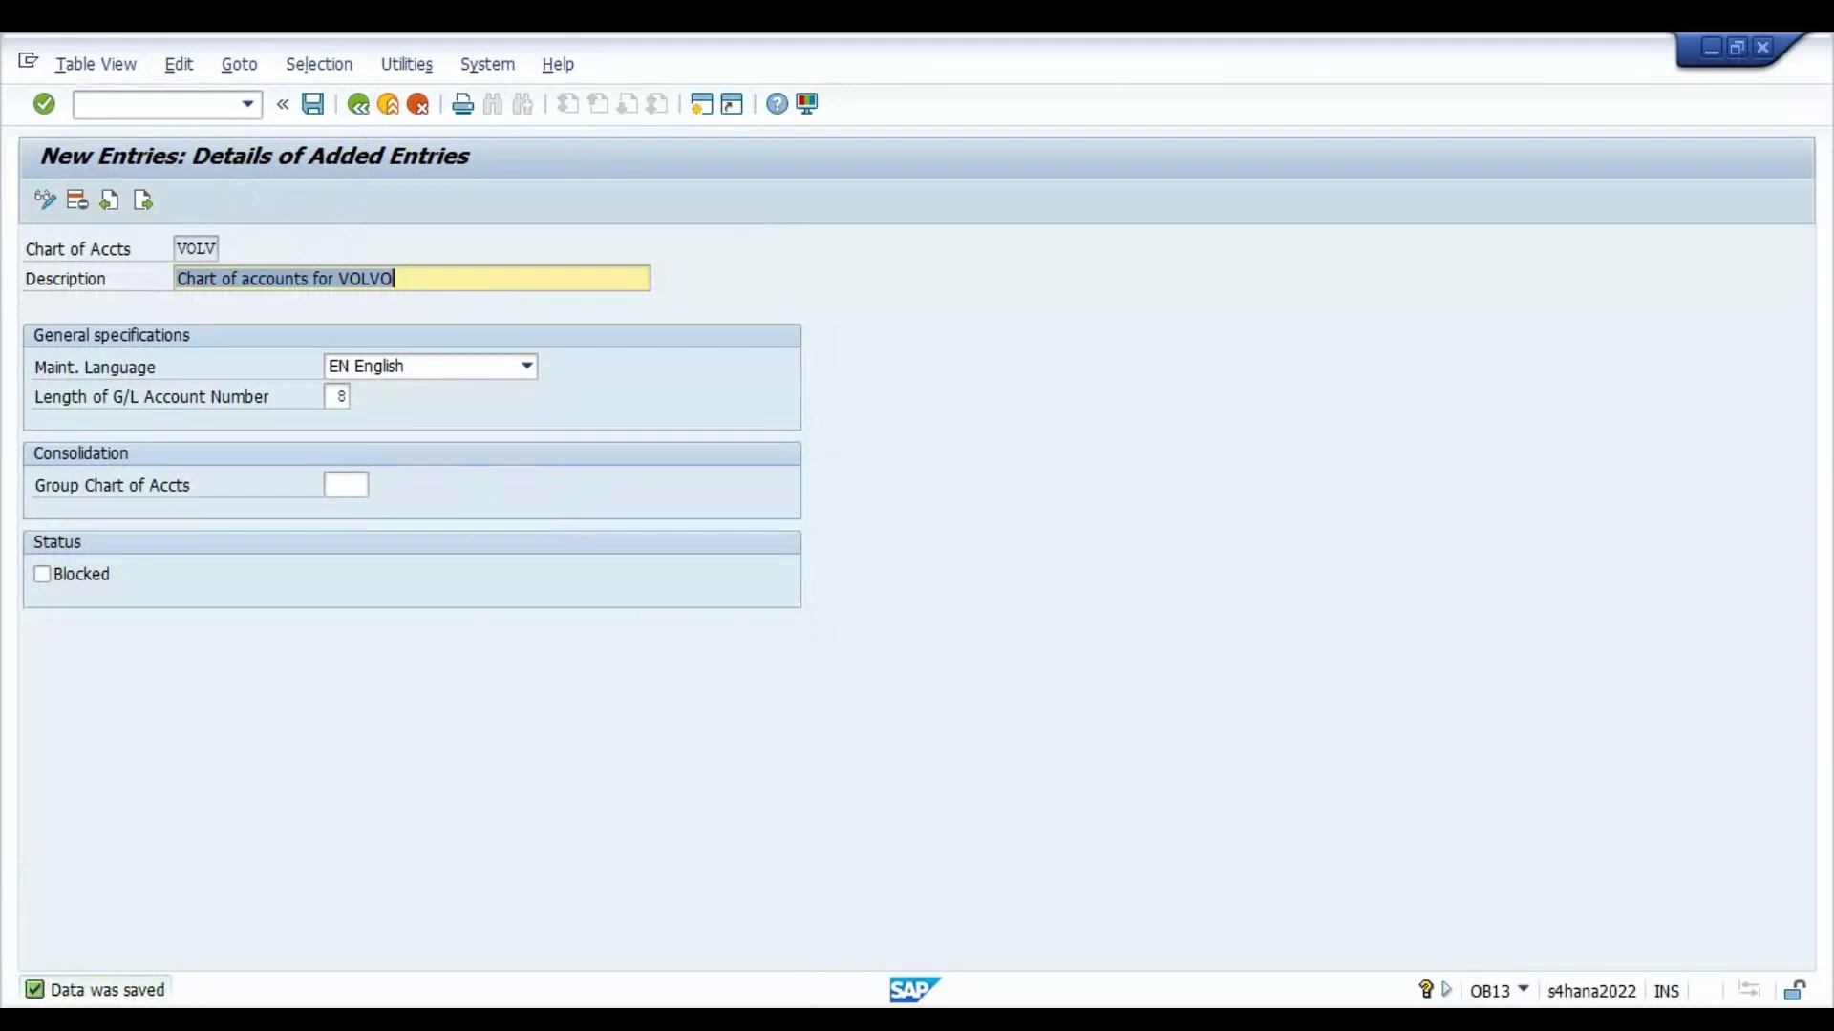
pyautogui.hotkey('alt', 'Tab')
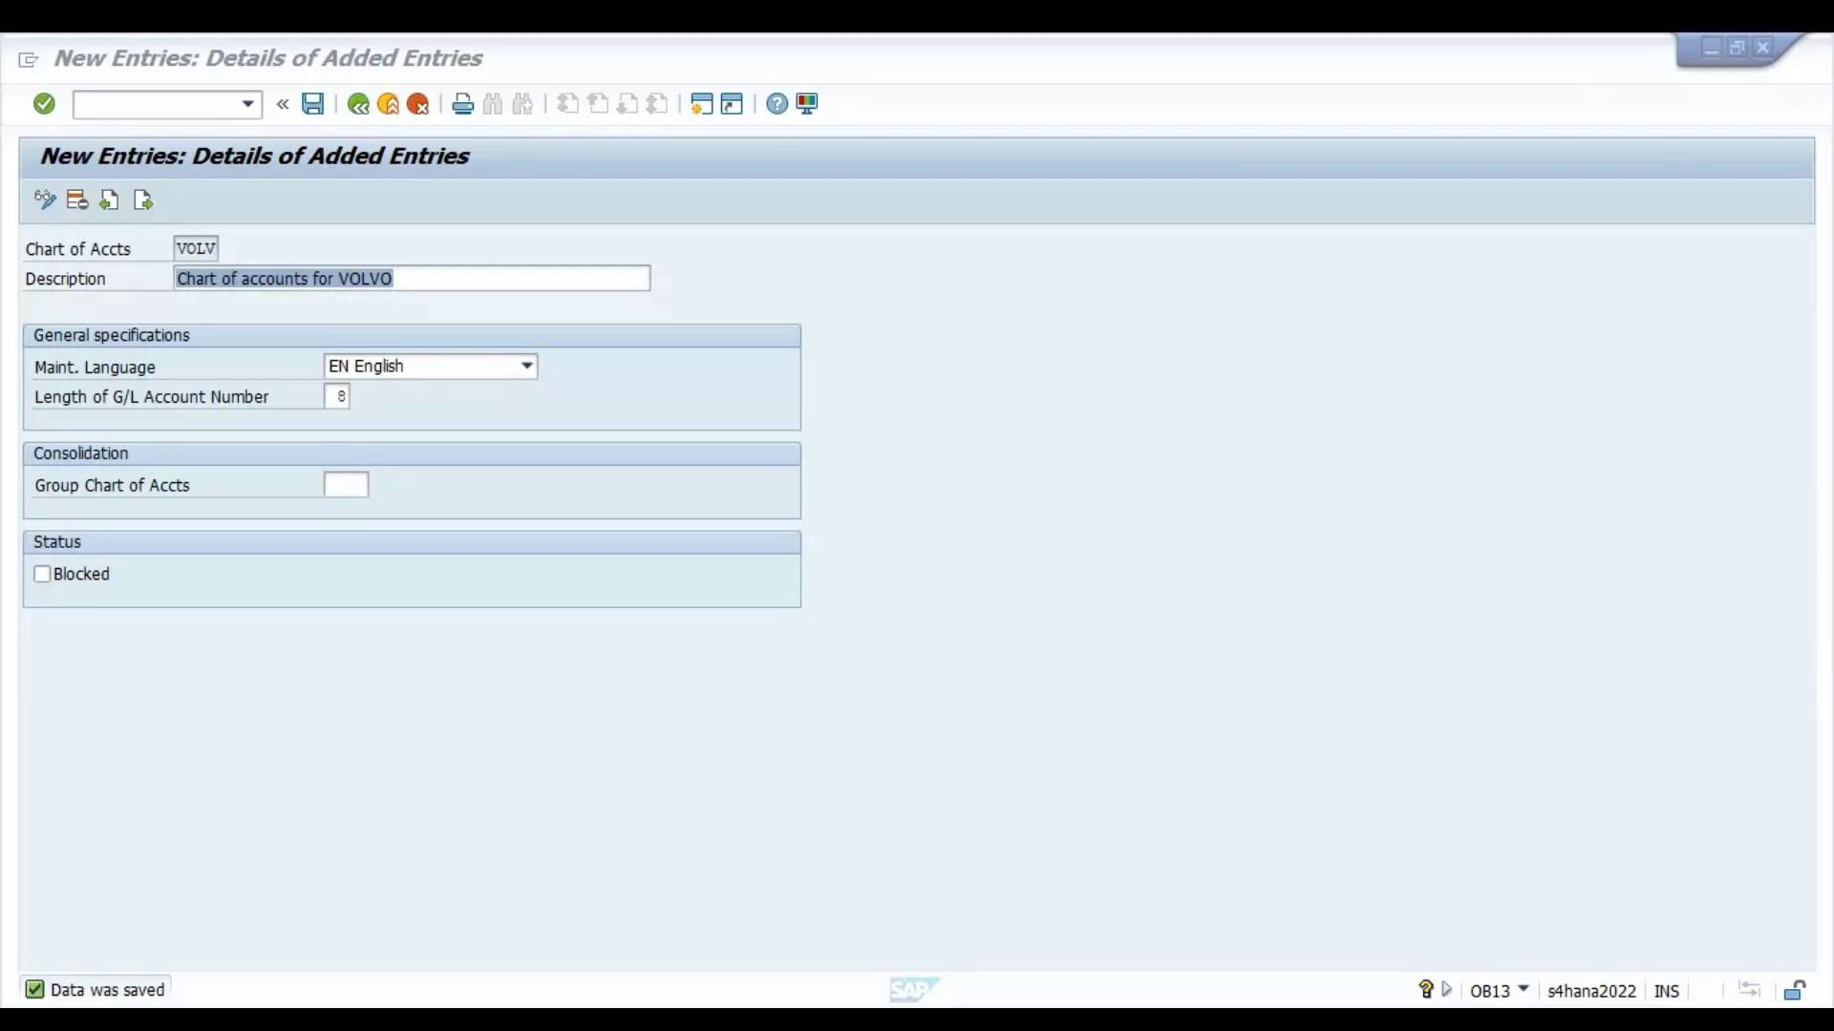
pyautogui.click(1354, 87)
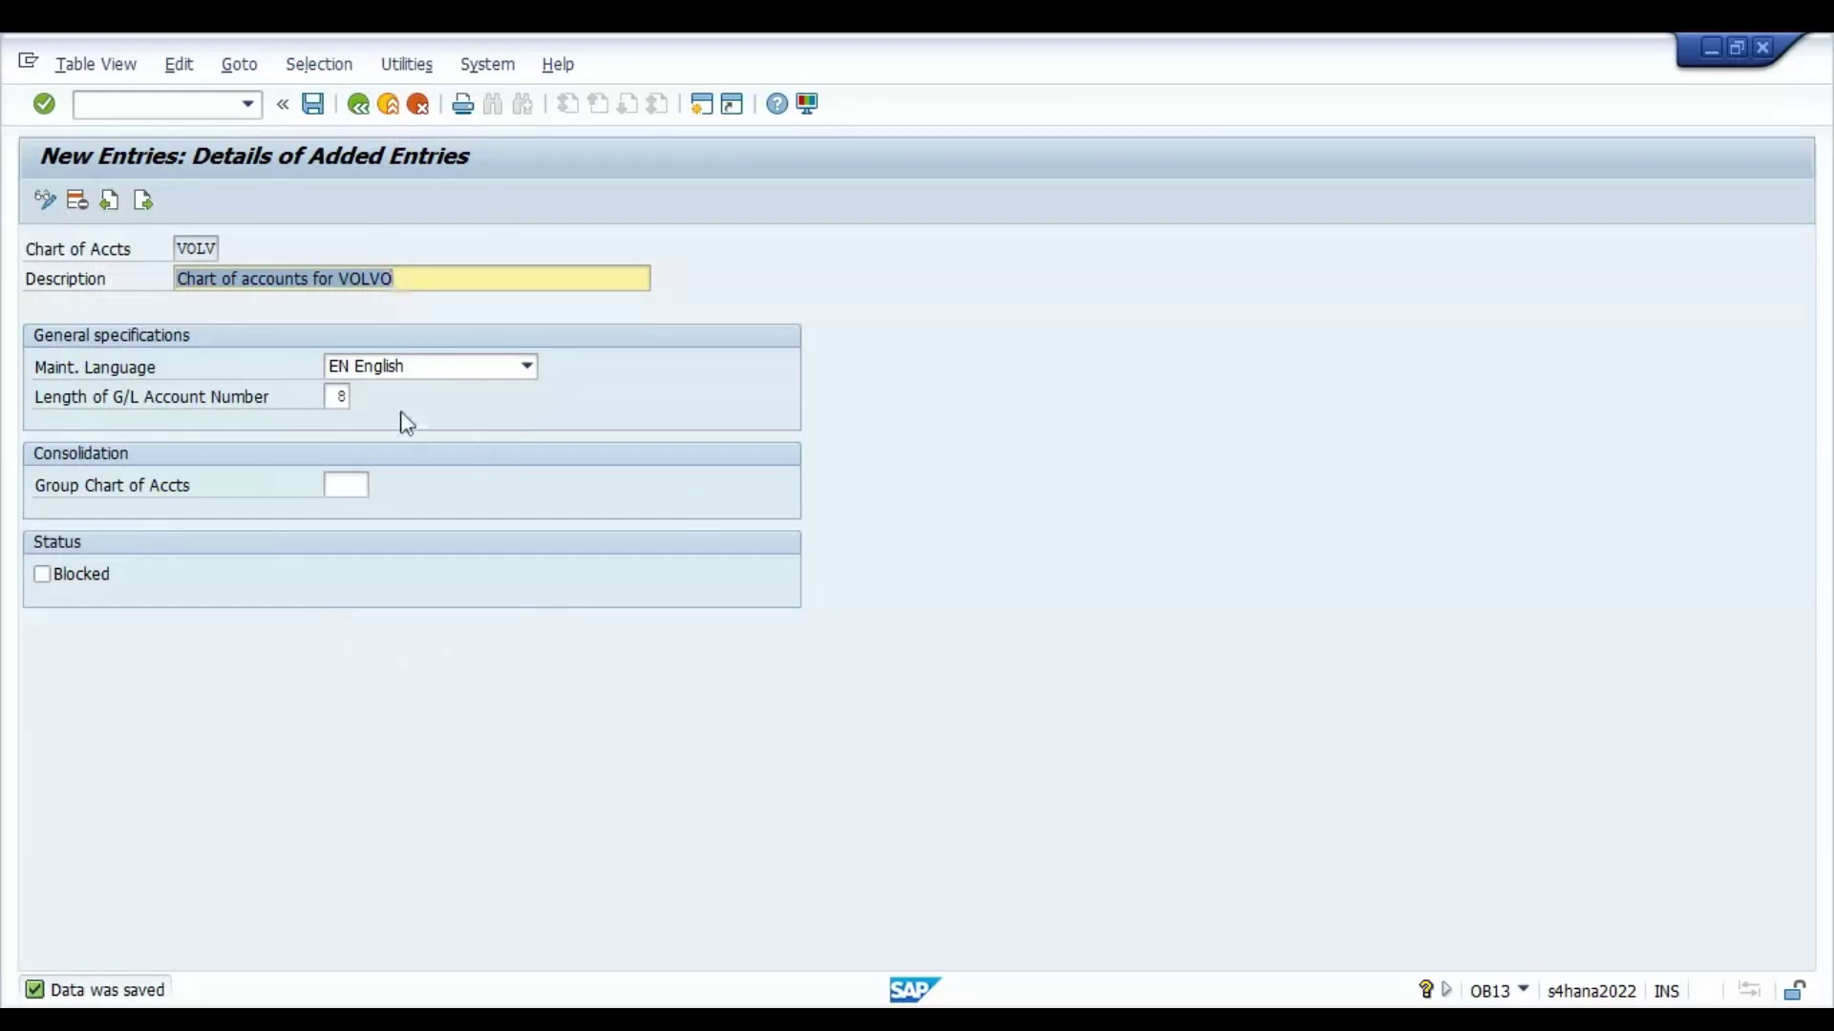
pyautogui.click(358, 484)
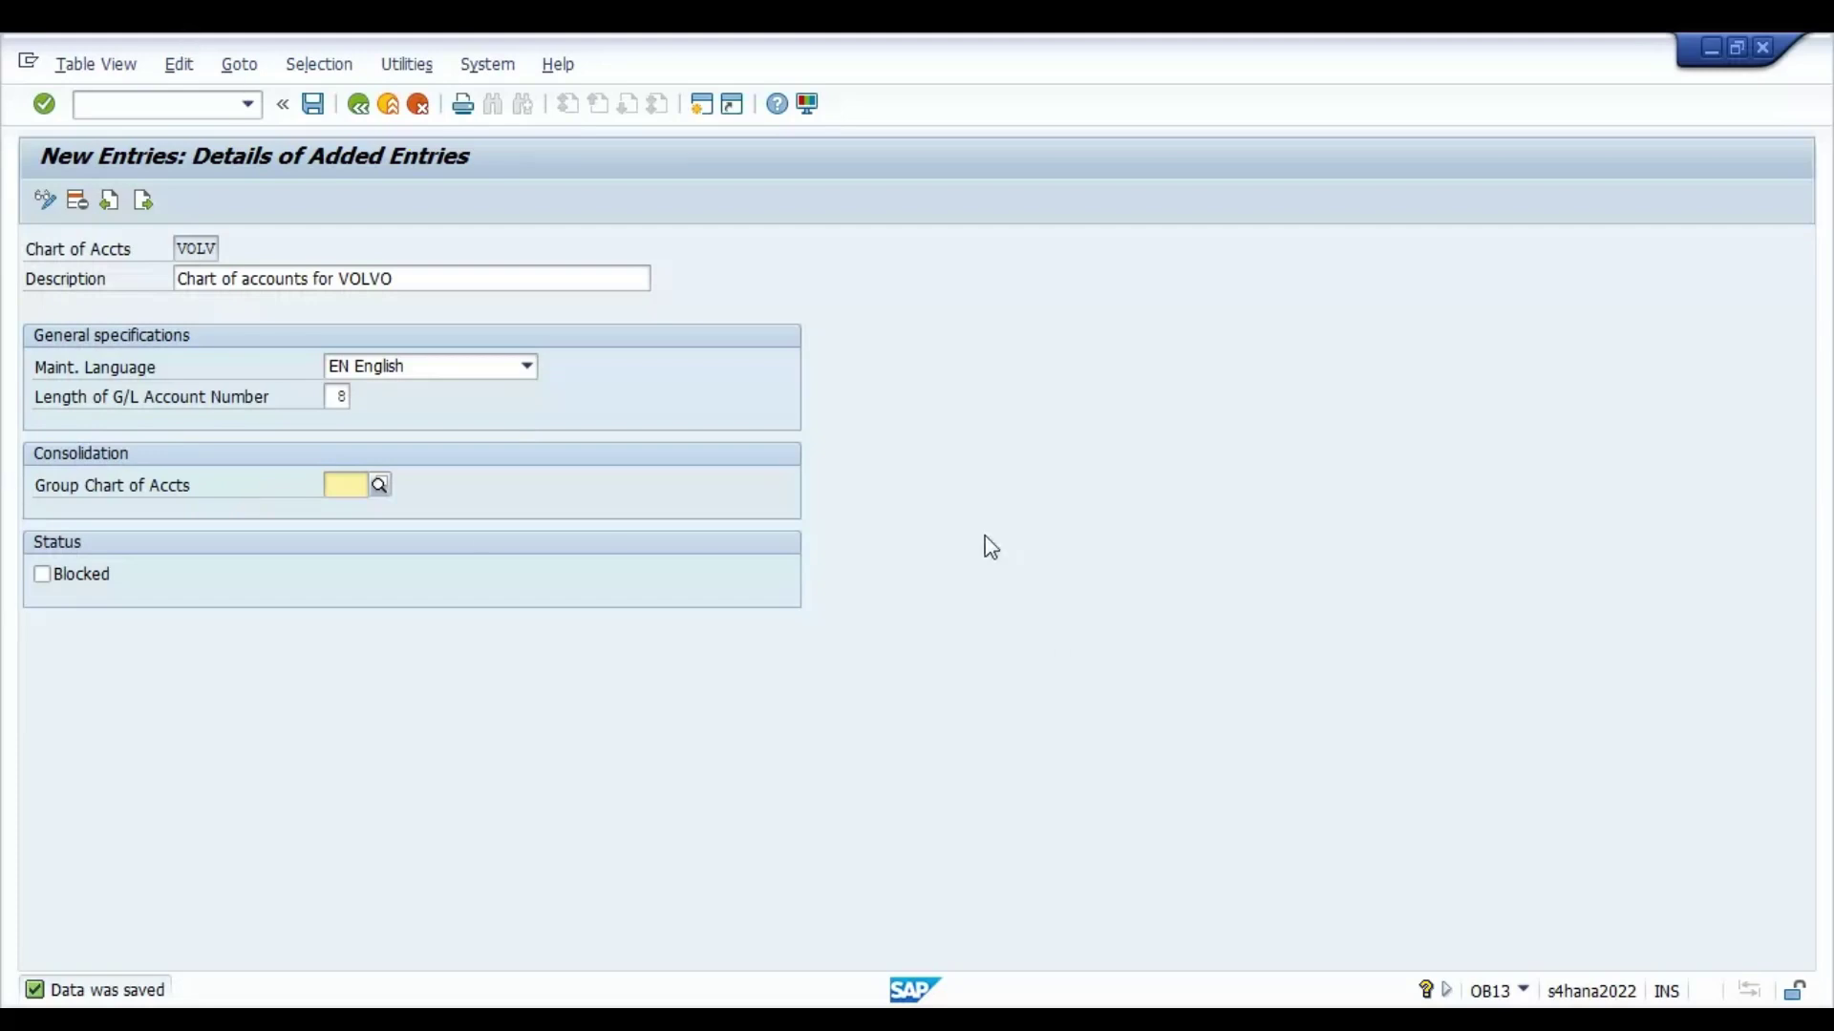
# Return to the IMG structure, display the IMG Activity keys as additional information and widen that column
pyautogui.click(382, 104)
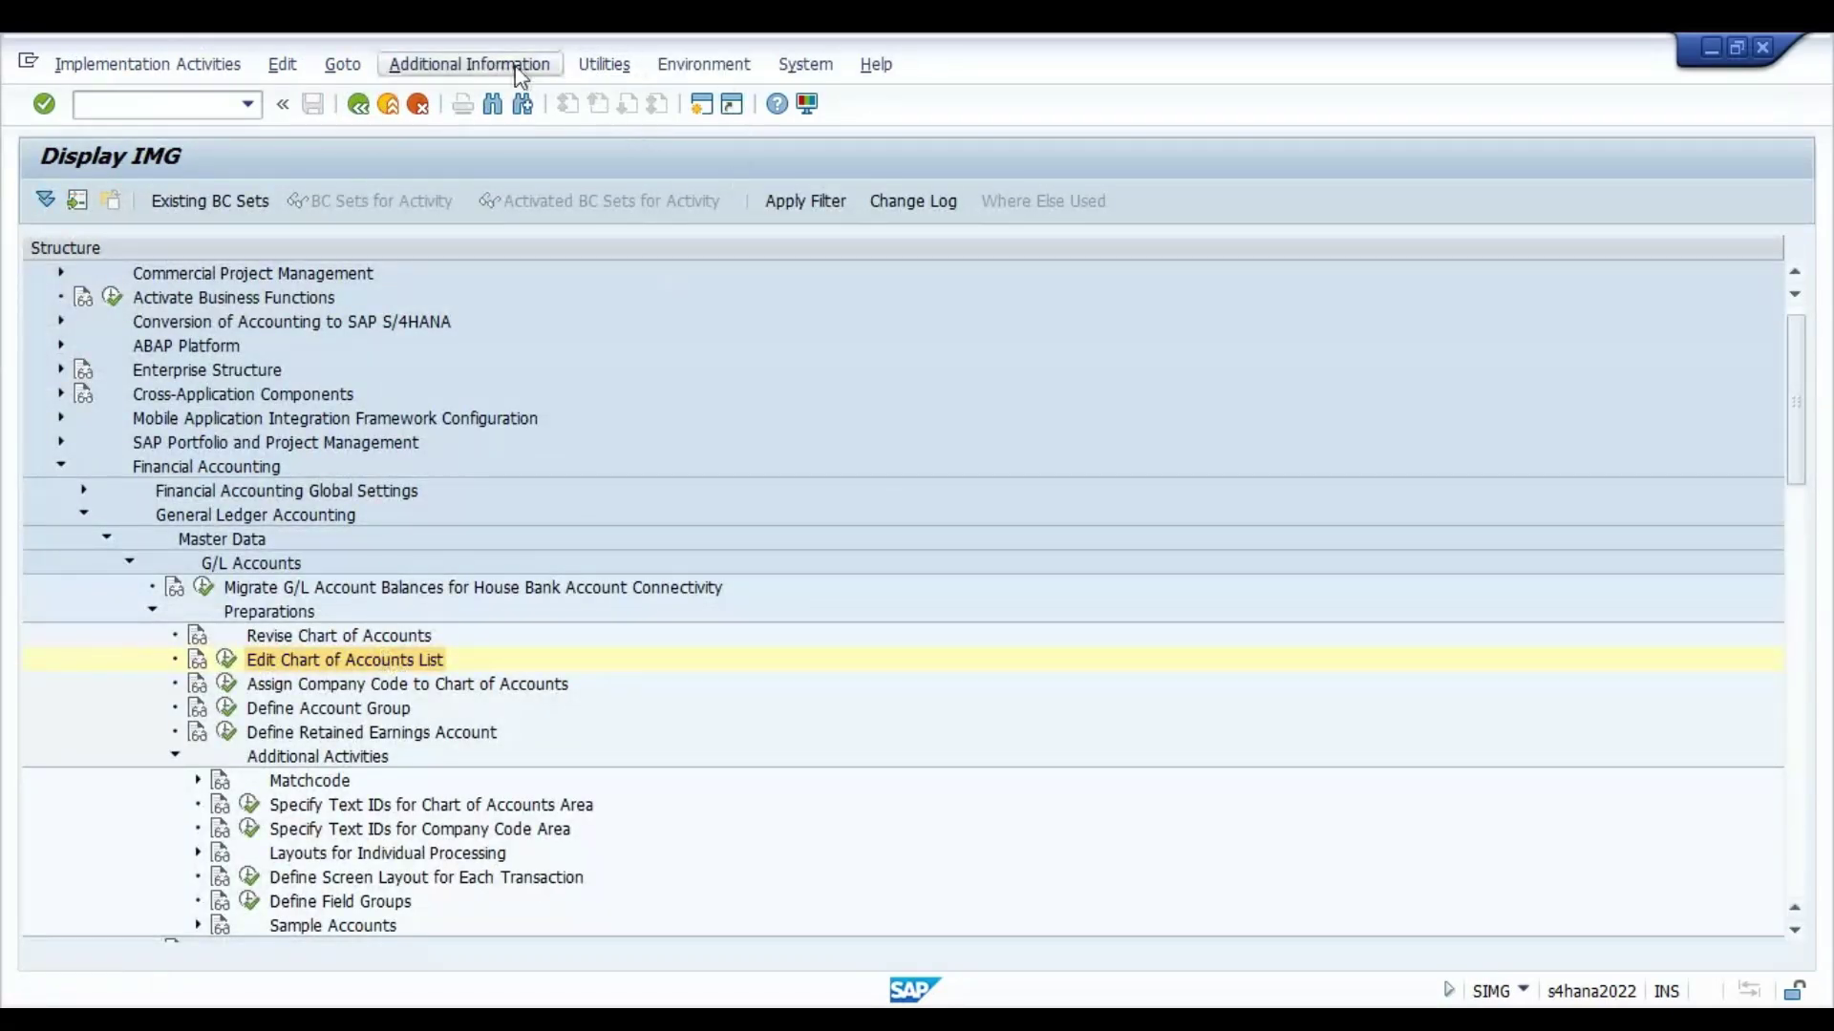
pyautogui.click(539, 67)
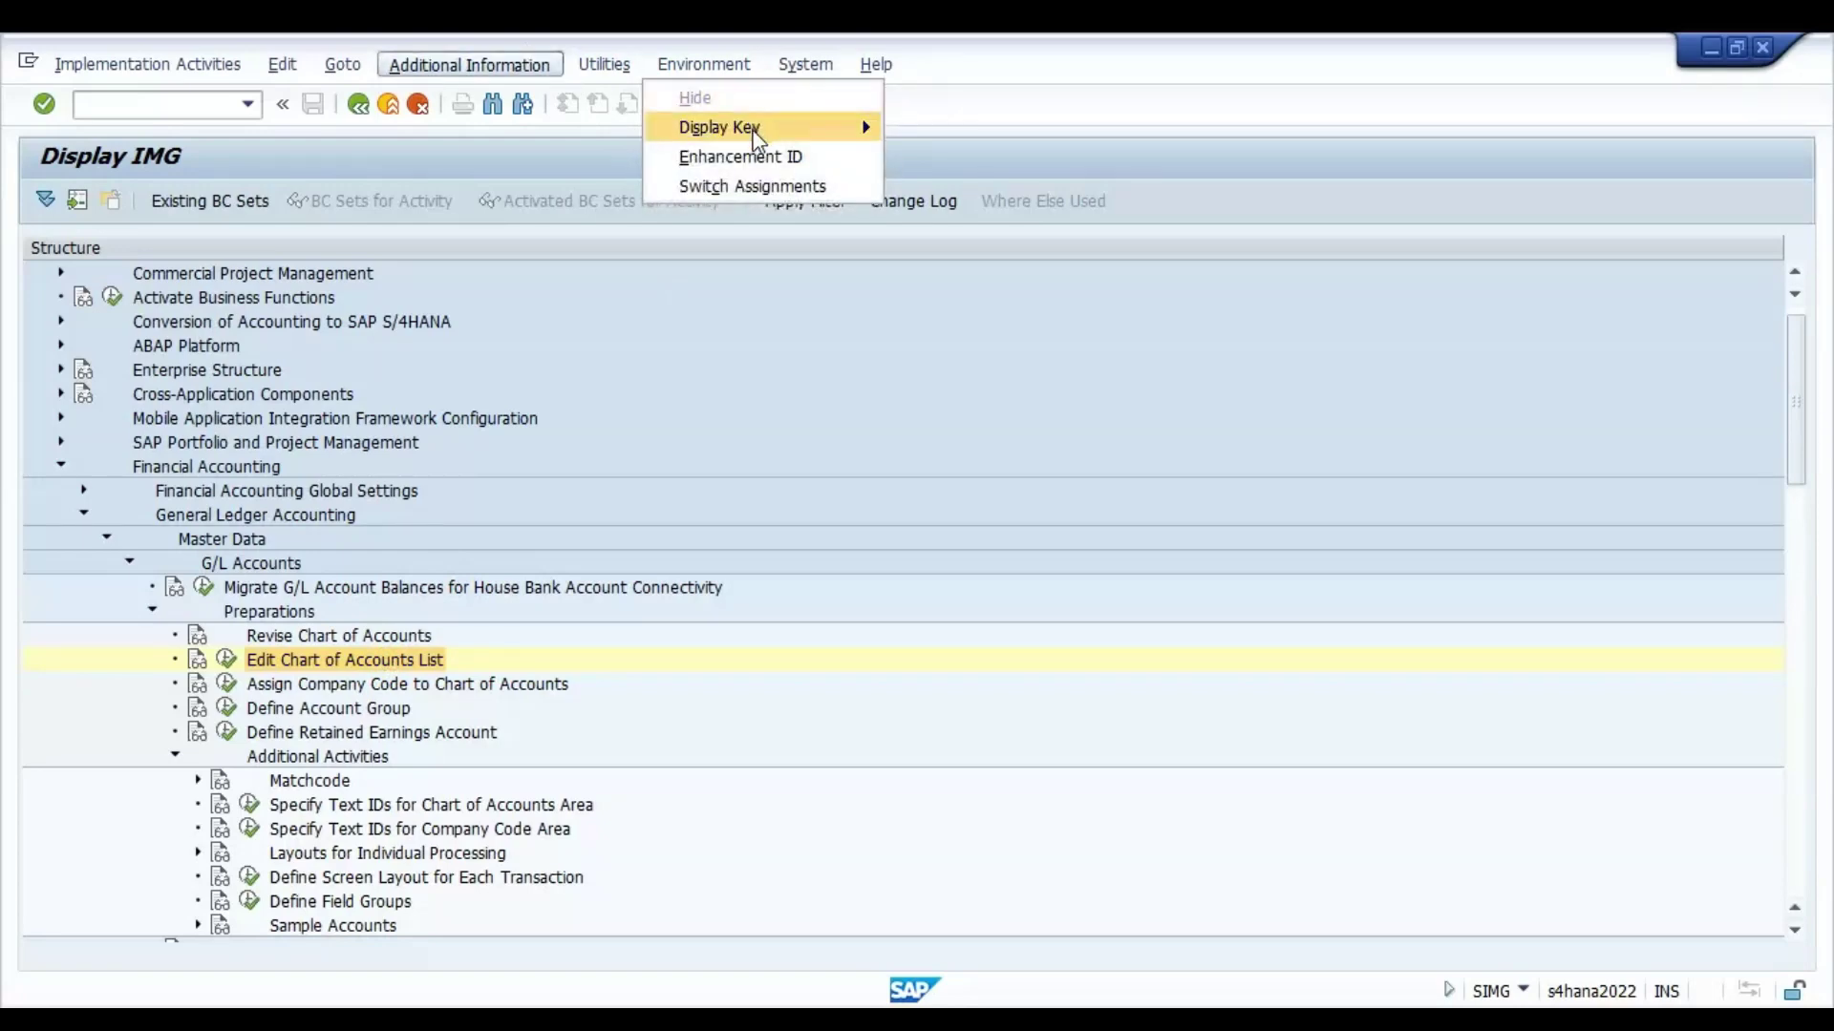
pyautogui.moveTo(757, 139)
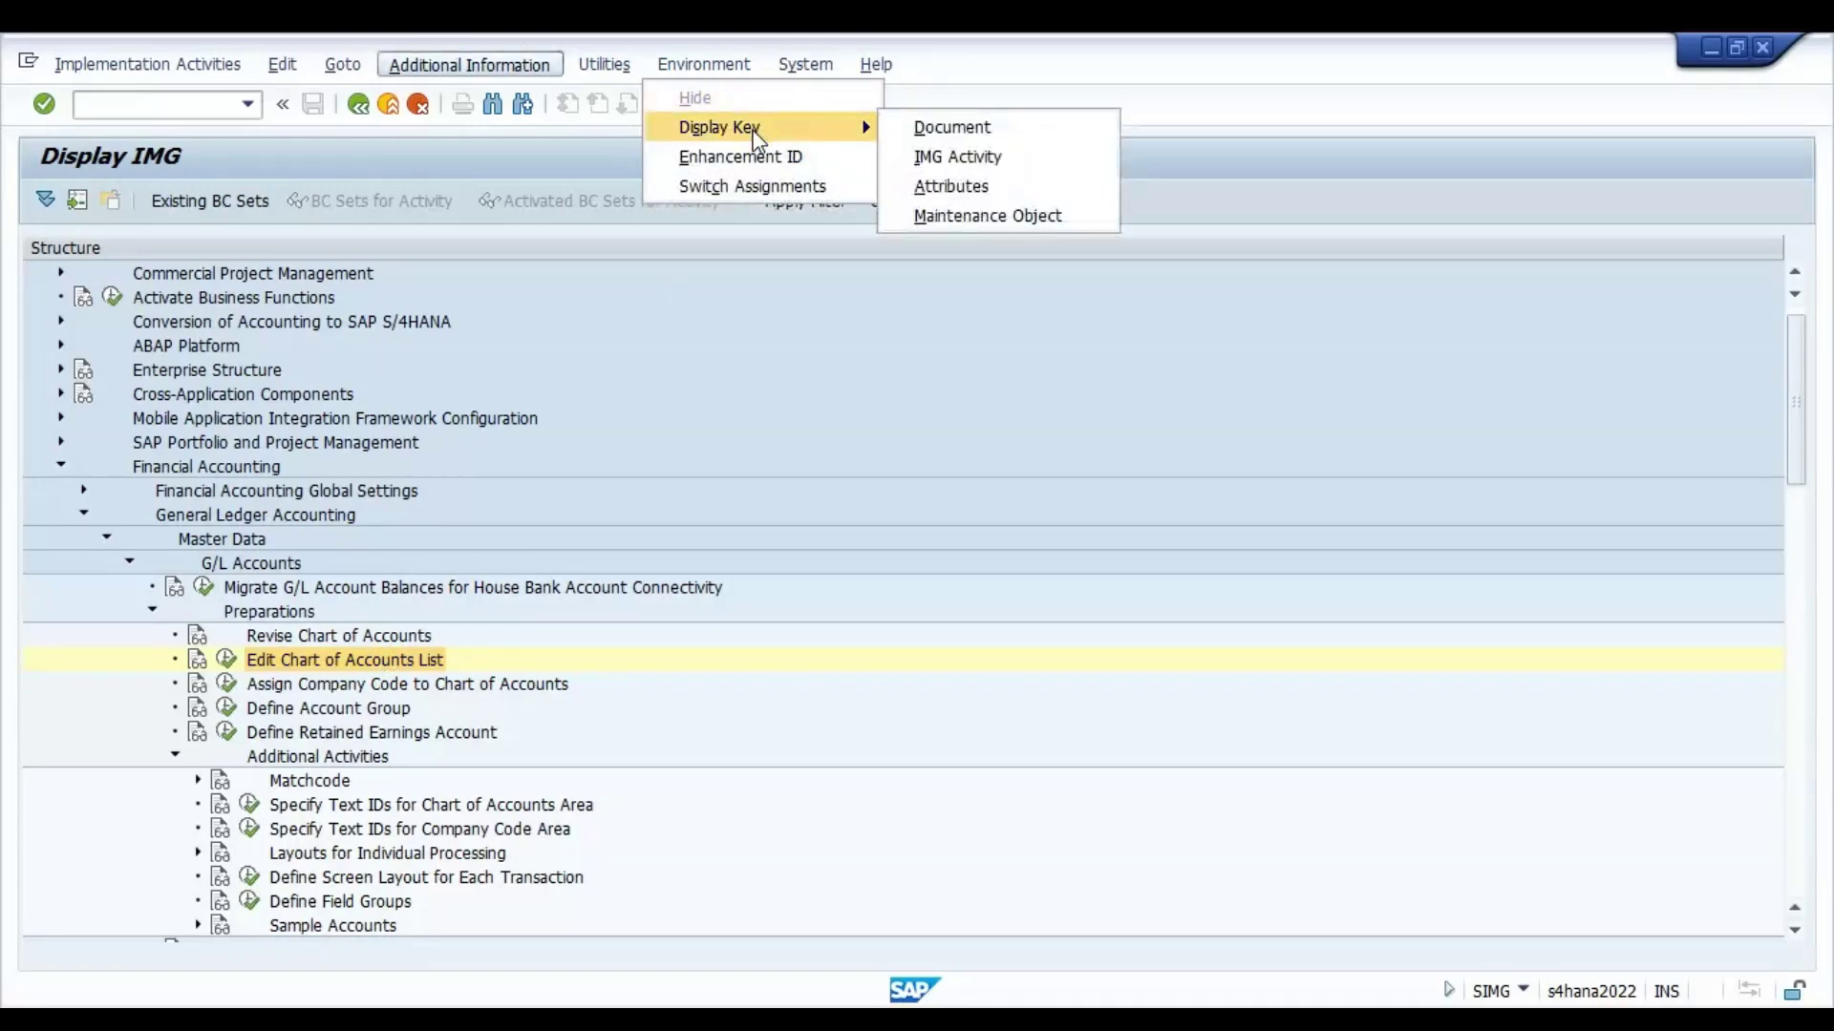
pyautogui.click(985, 165)
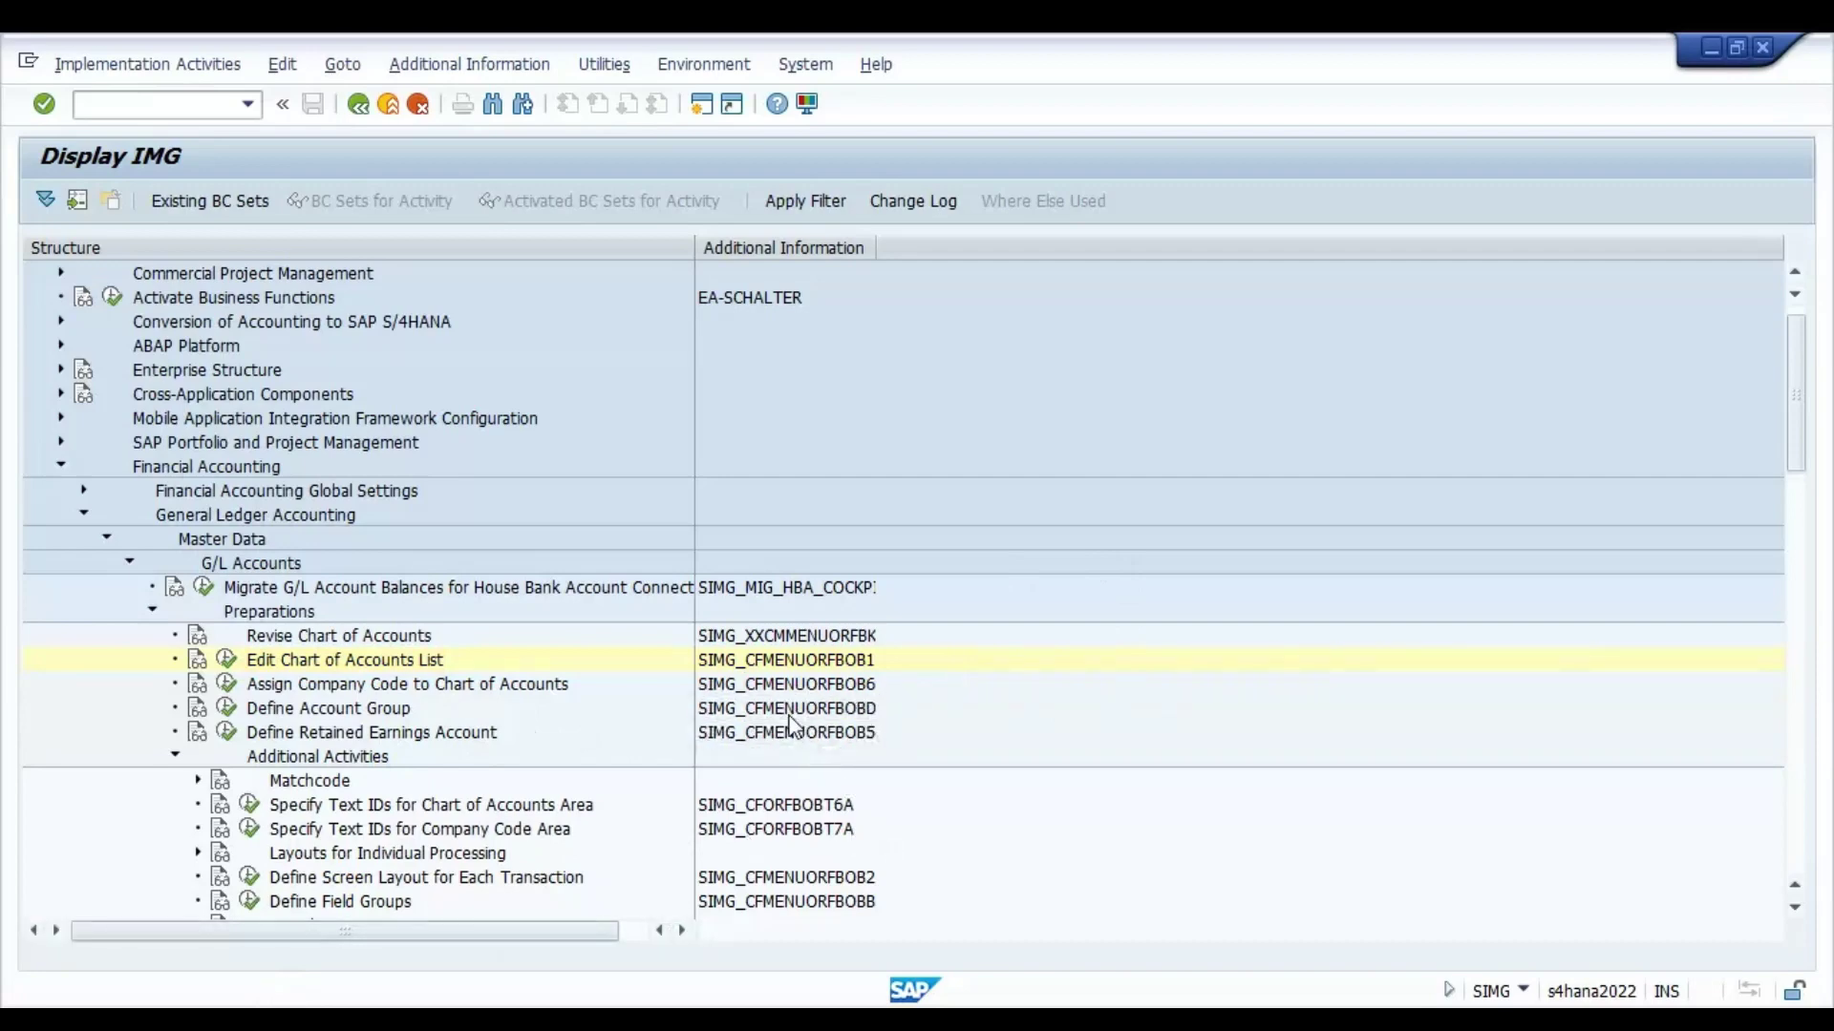
pyautogui.moveTo(876, 245); pyautogui.dragTo(934, 246)
# Open the Edit Chart of Accounts List activity, view the details of chart of accounts 5050 and return to the list
pyautogui.click(226, 661)
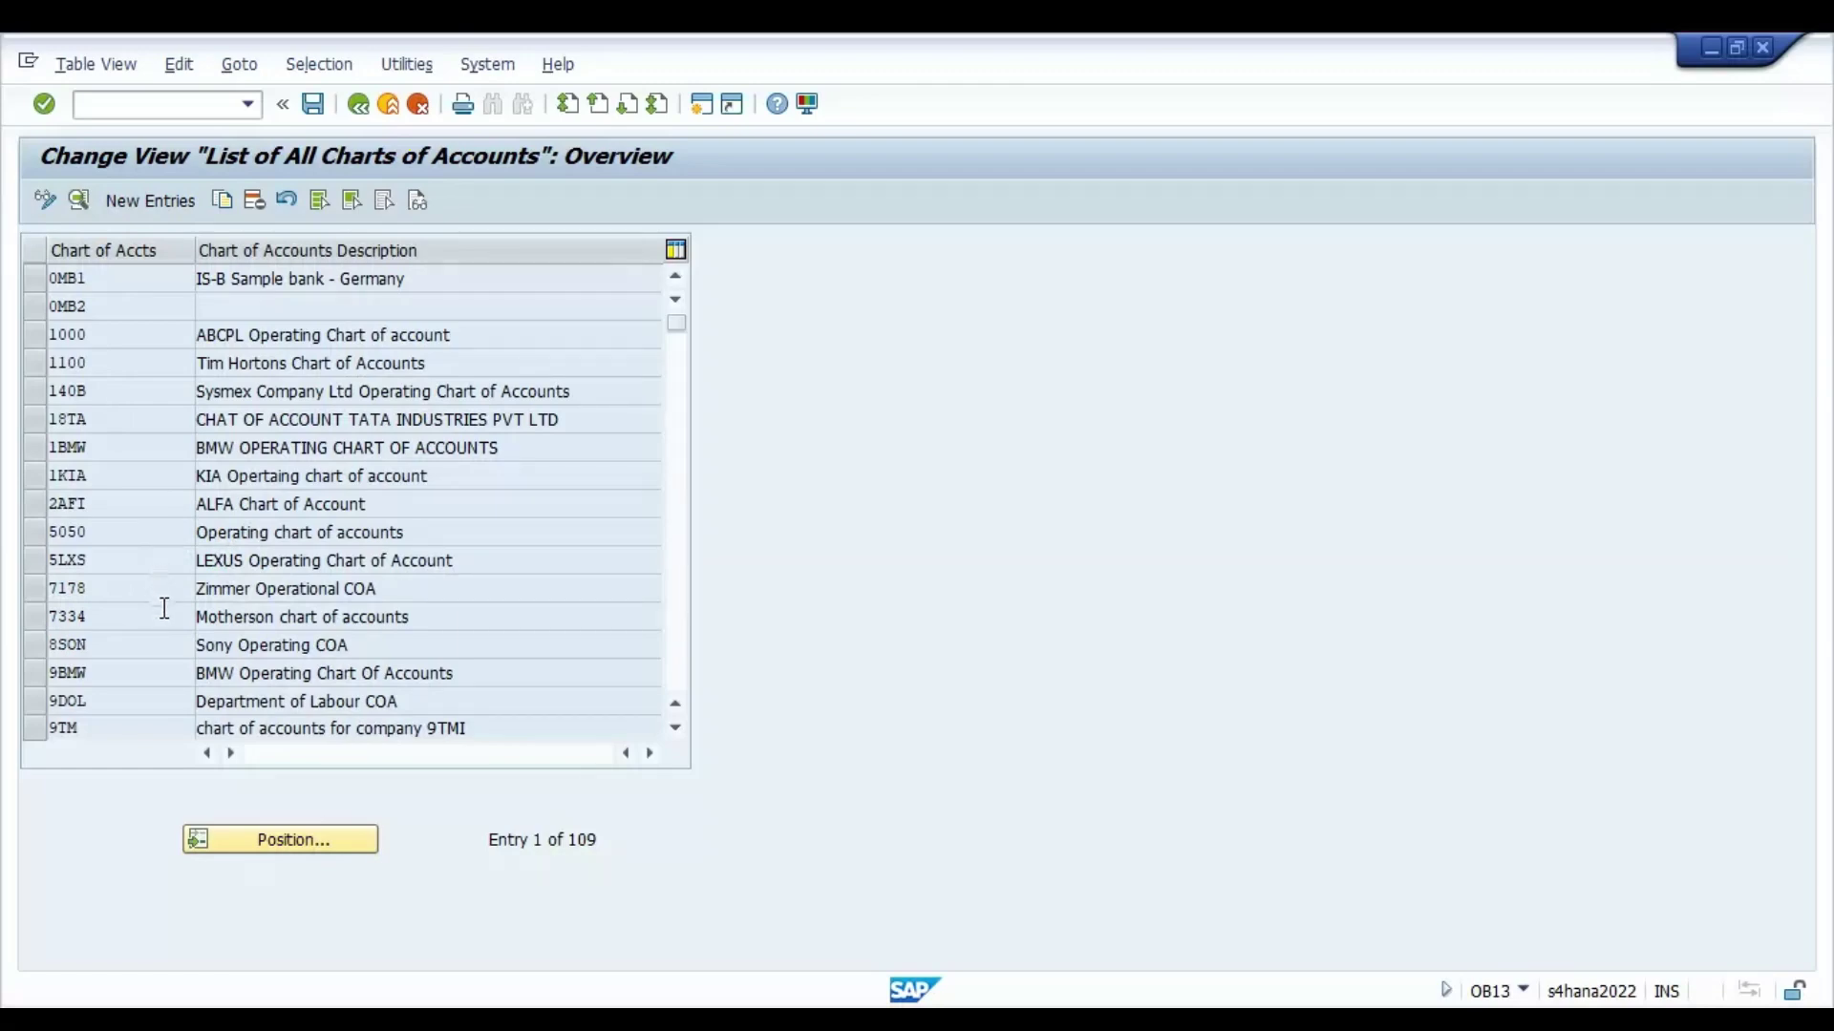
pyautogui.click(132, 629)
pyautogui.click(38, 563)
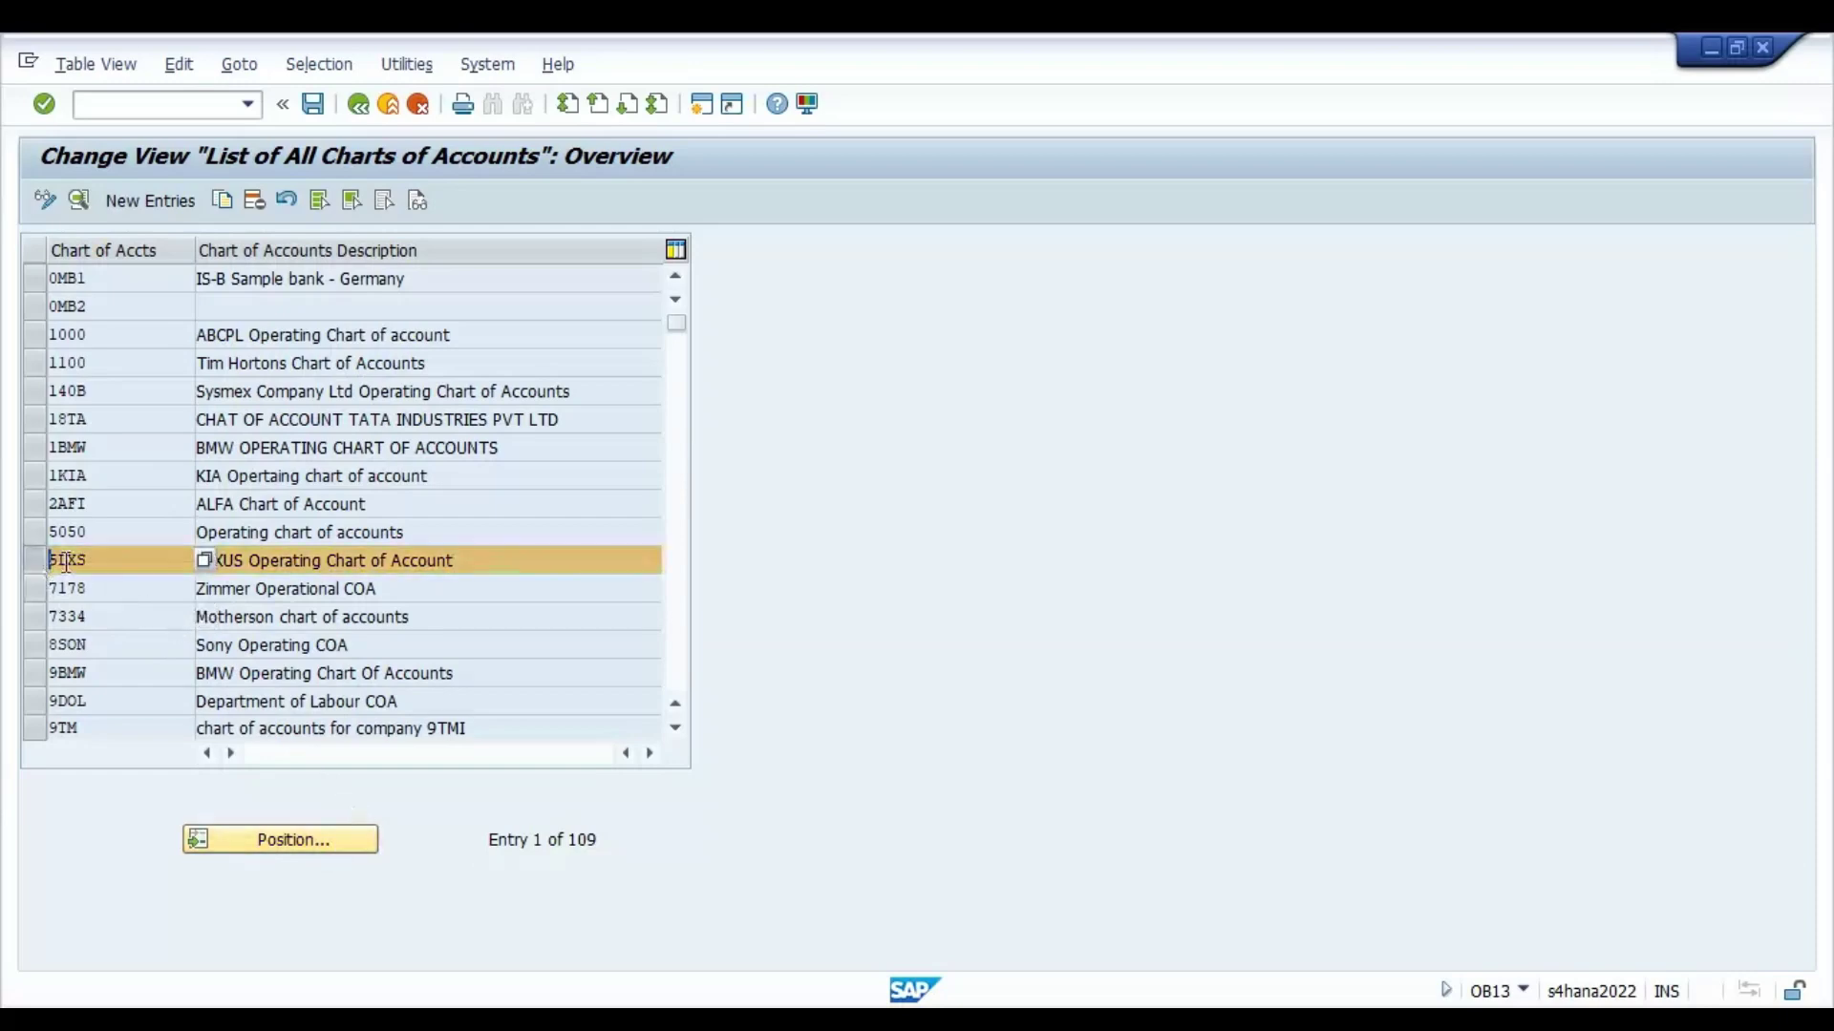
pyautogui.click(121, 531)
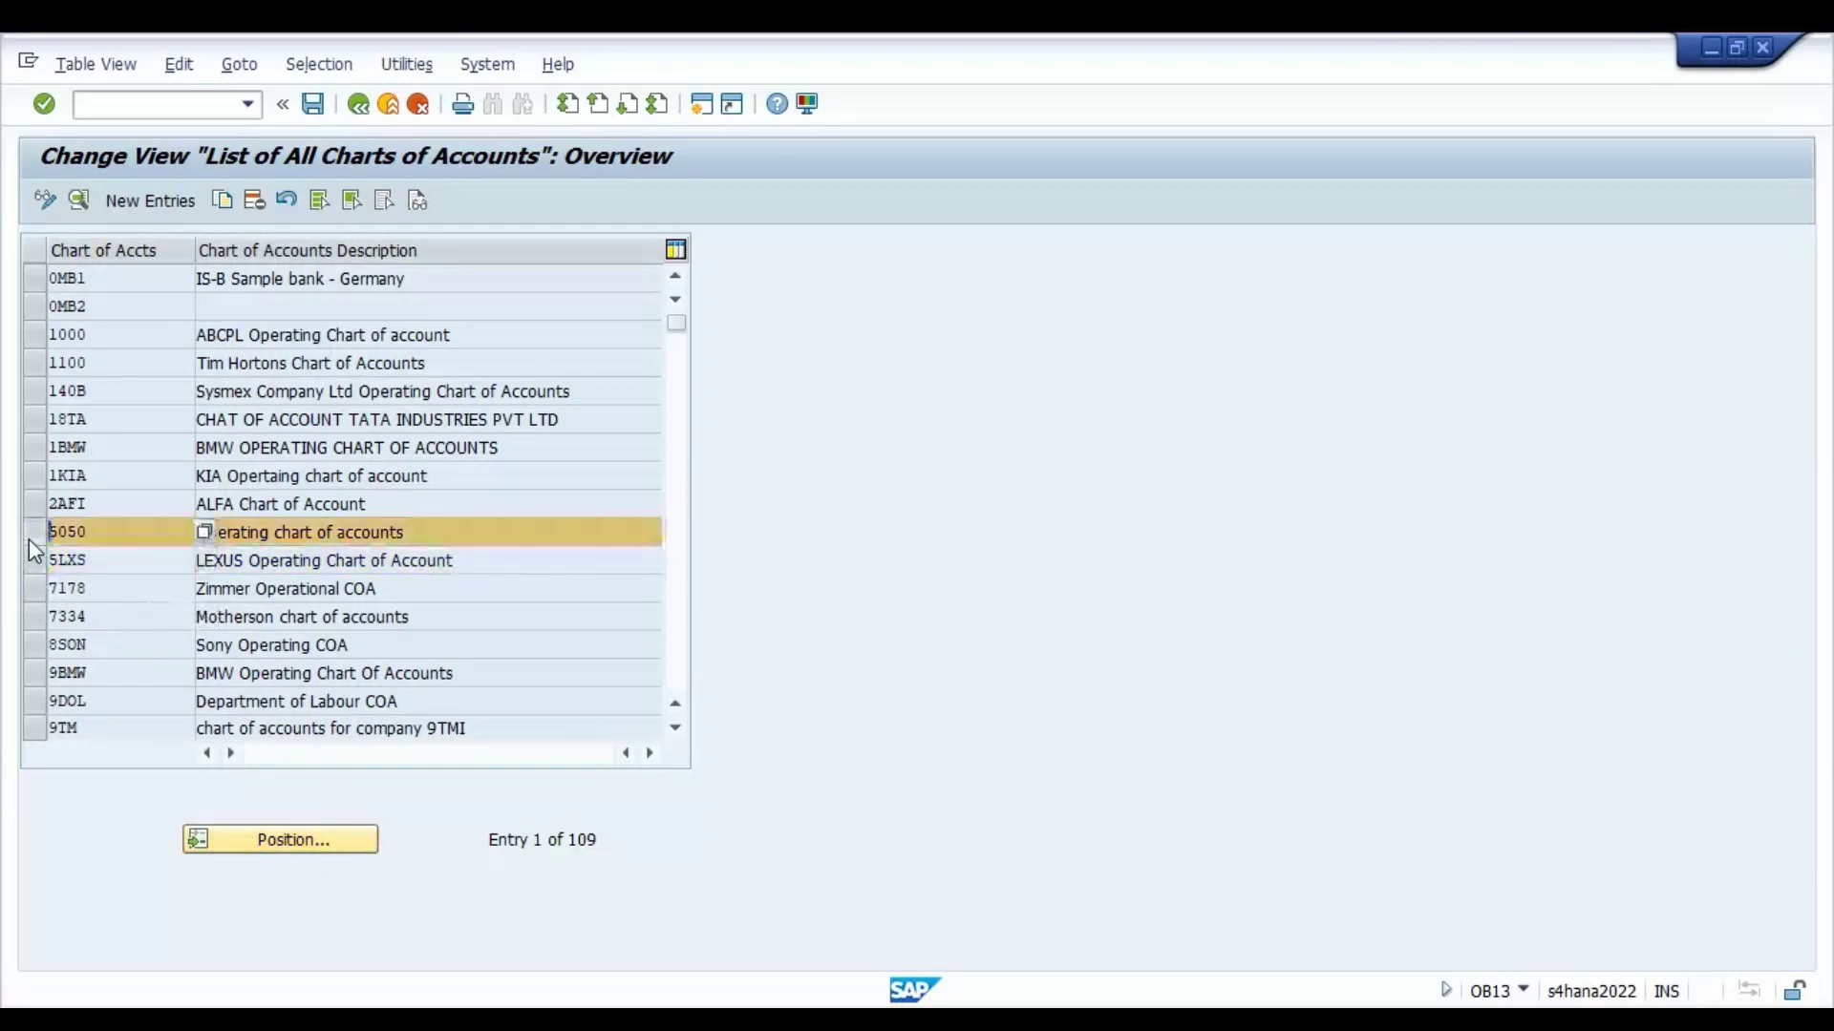
pyautogui.click(78, 200)
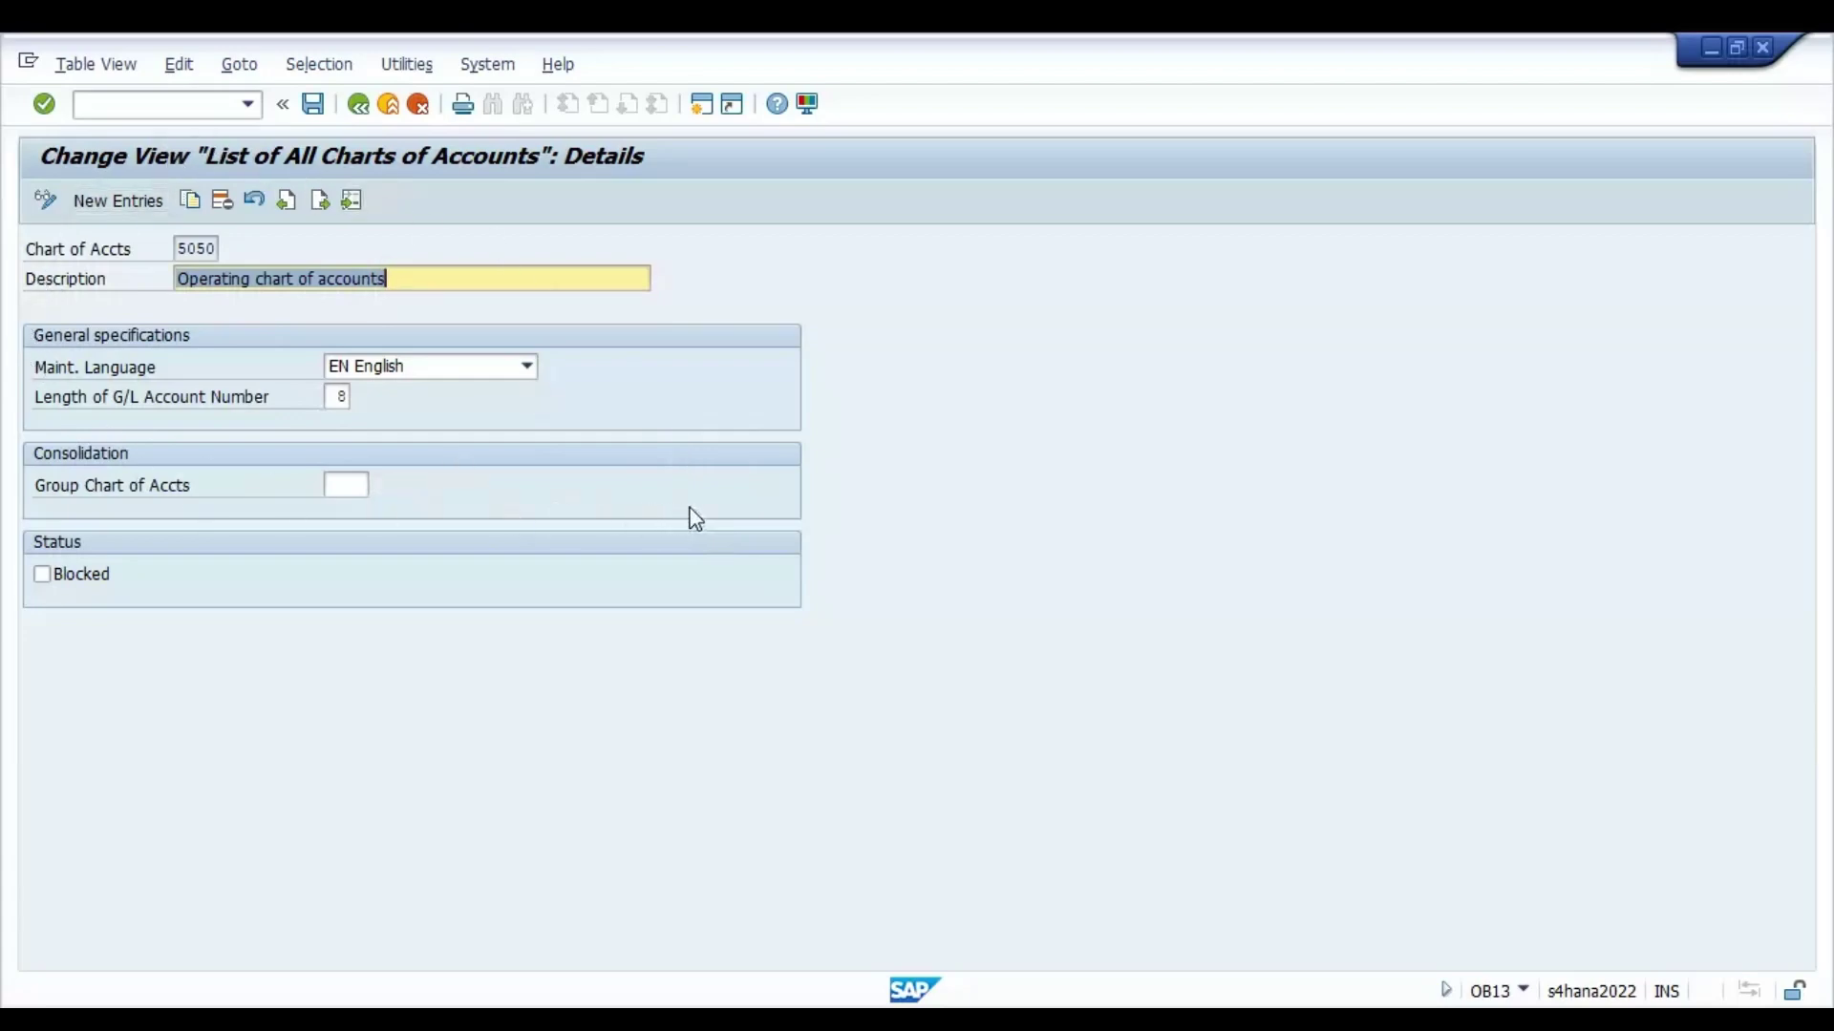
pyautogui.click(367, 109)
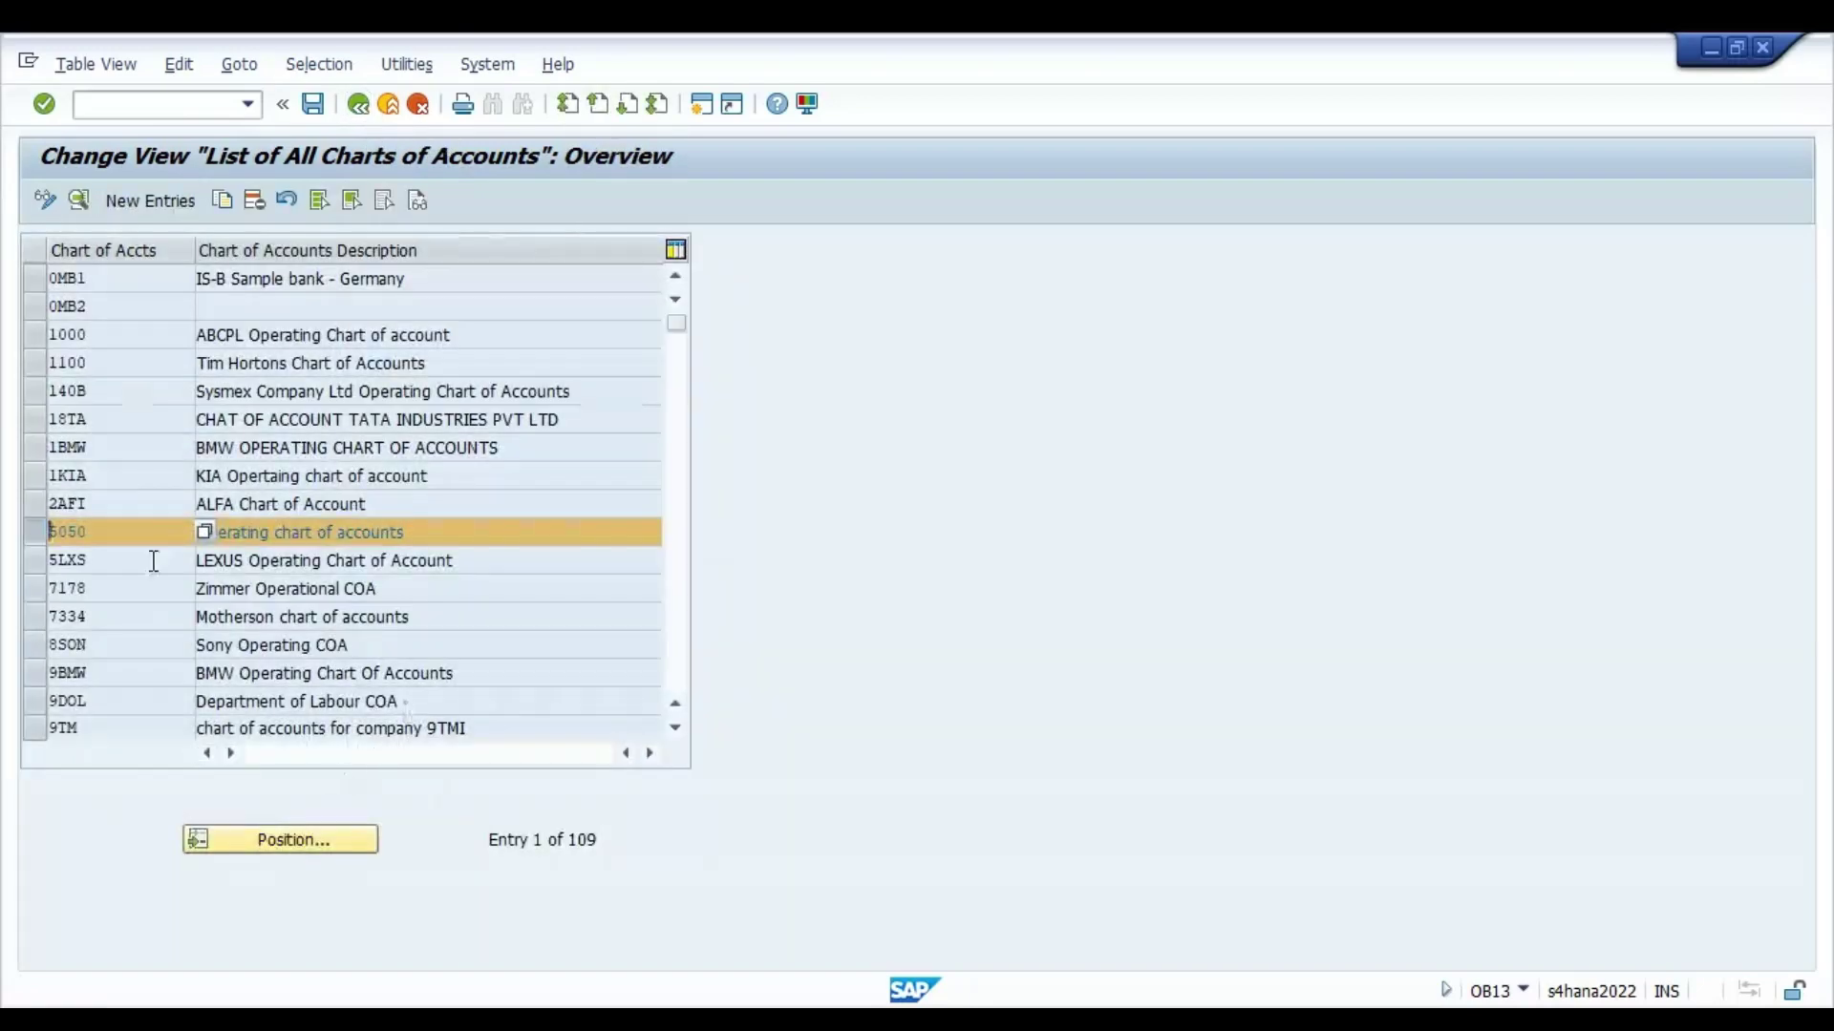
pyautogui.click(31, 532)
# Position the chart of accounts list at VOLV and open the details of that entry
pyautogui.click(311, 842)
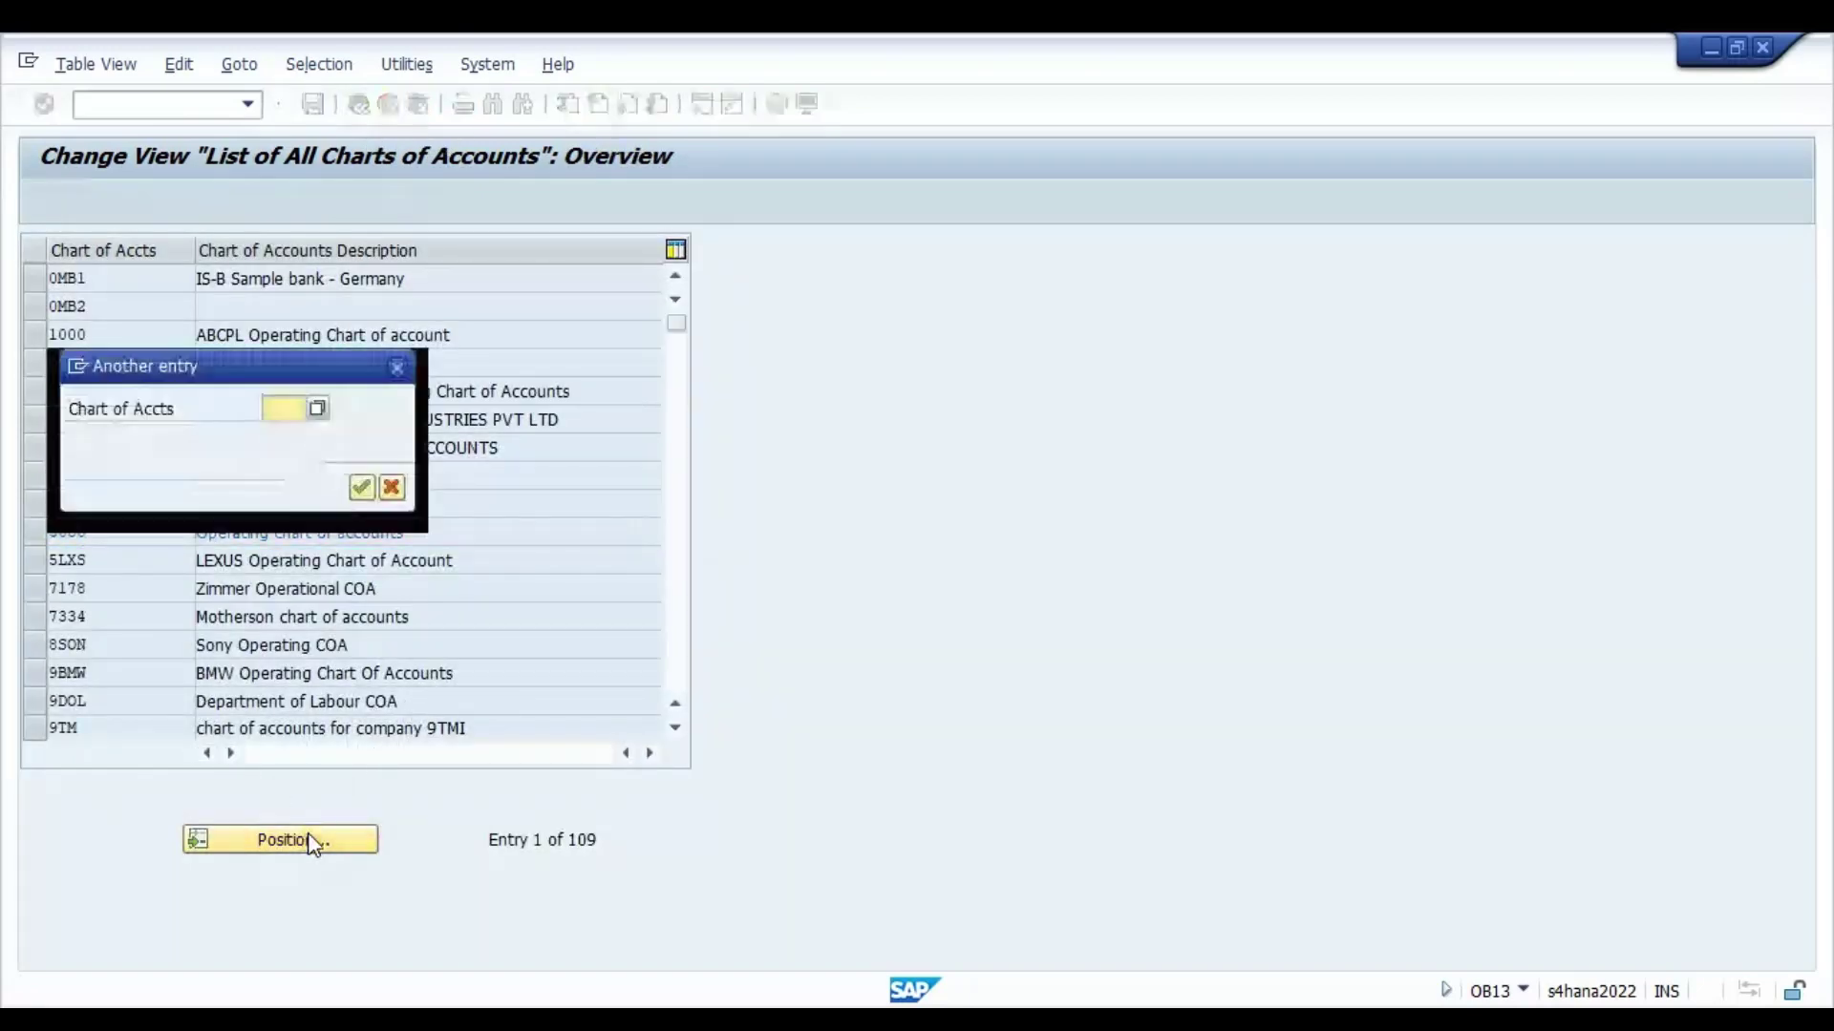
pyautogui.write('9olv')
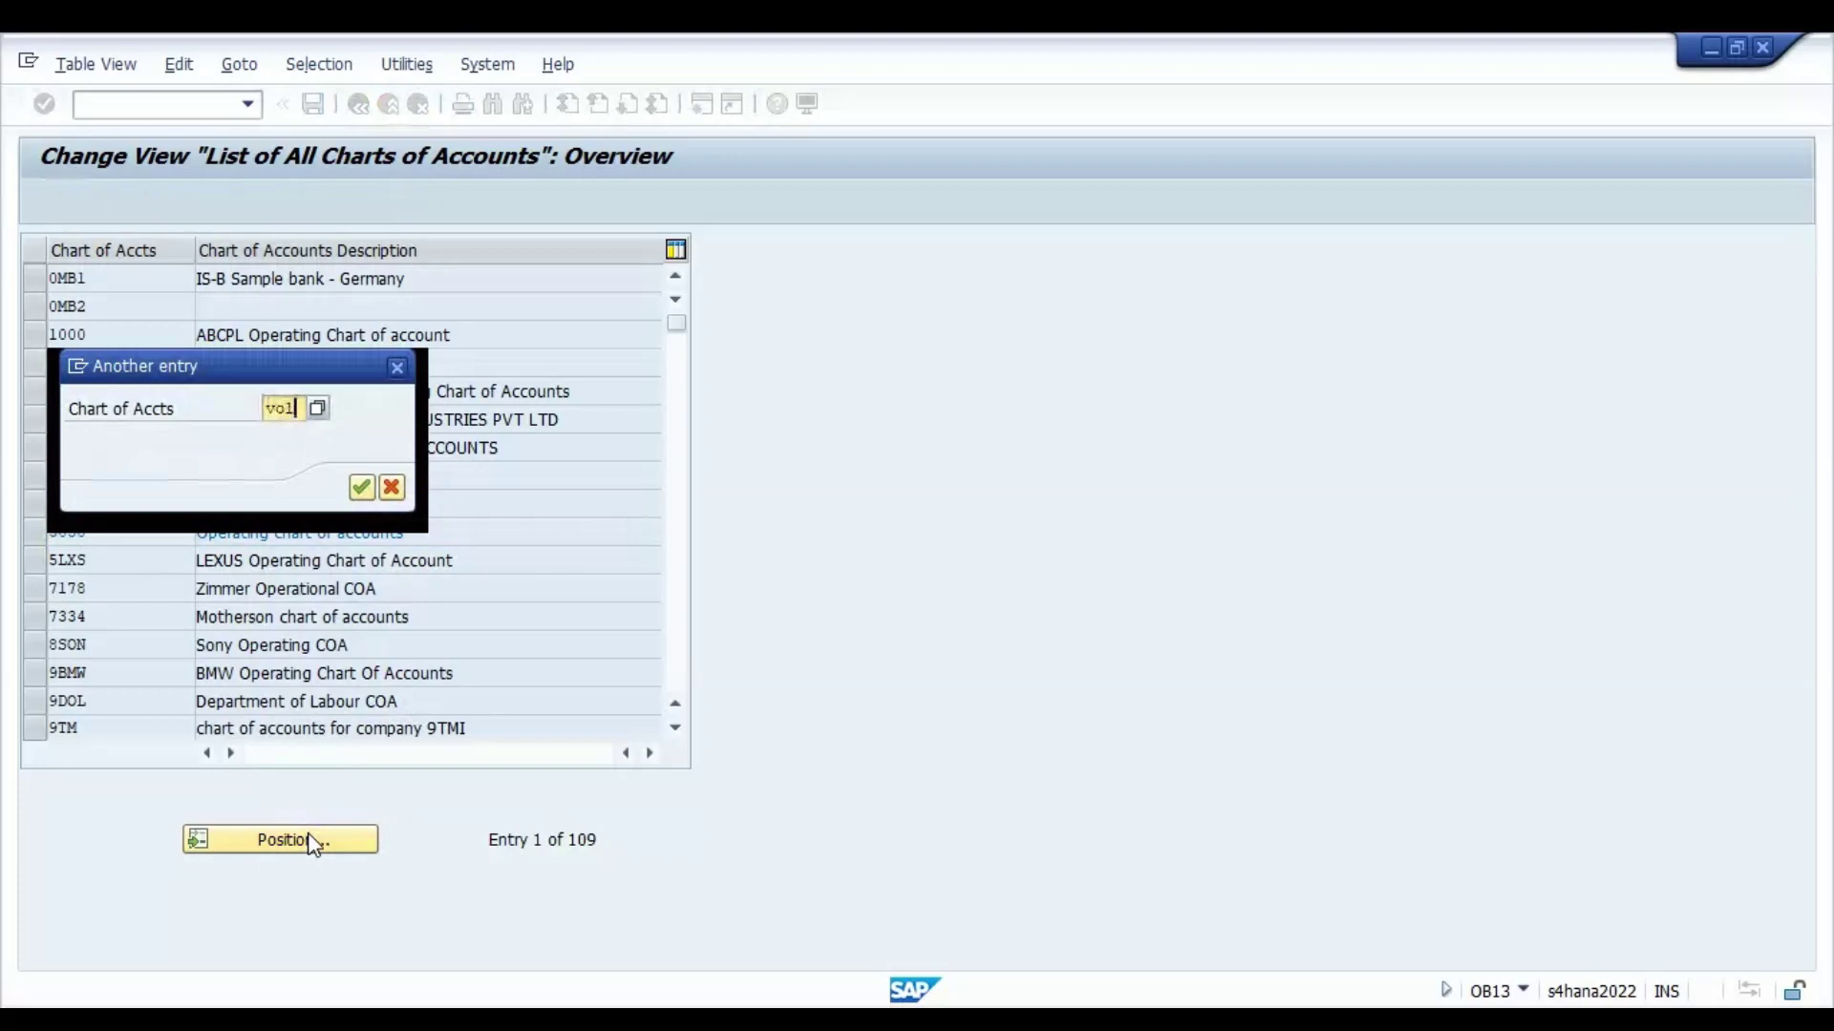
pyautogui.press('Return')
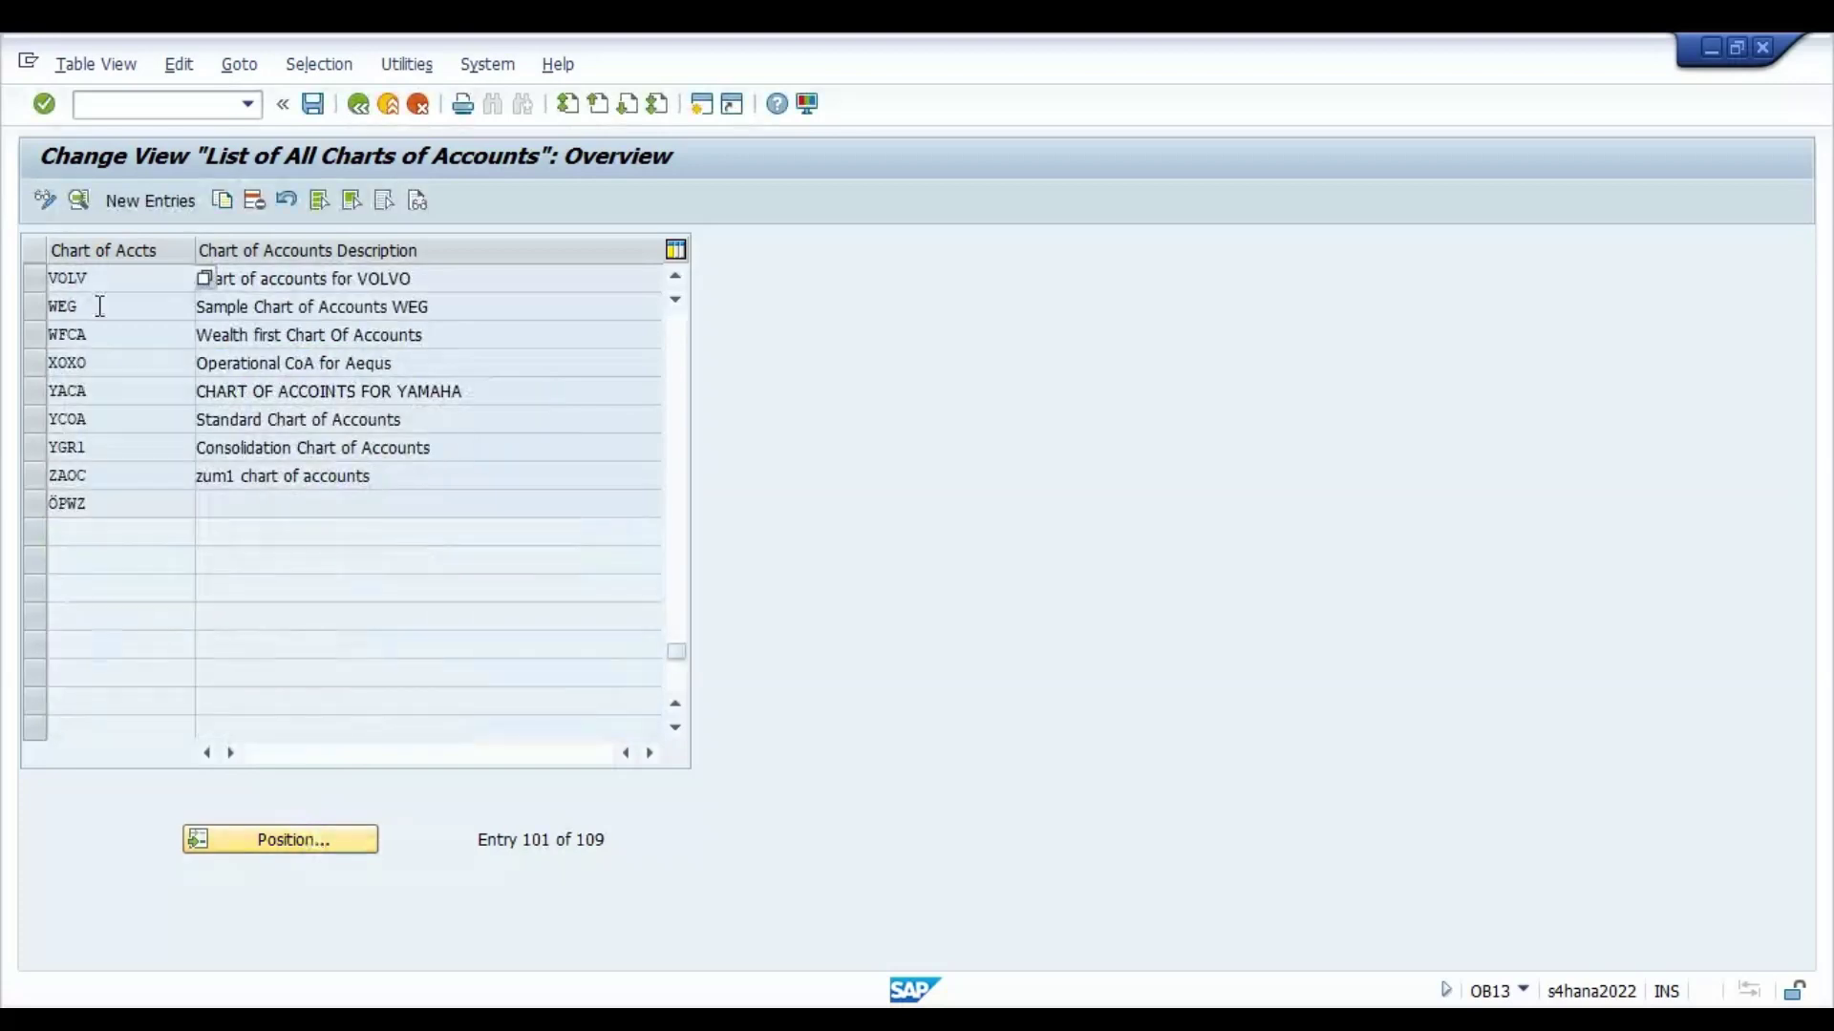
pyautogui.click(33, 278)
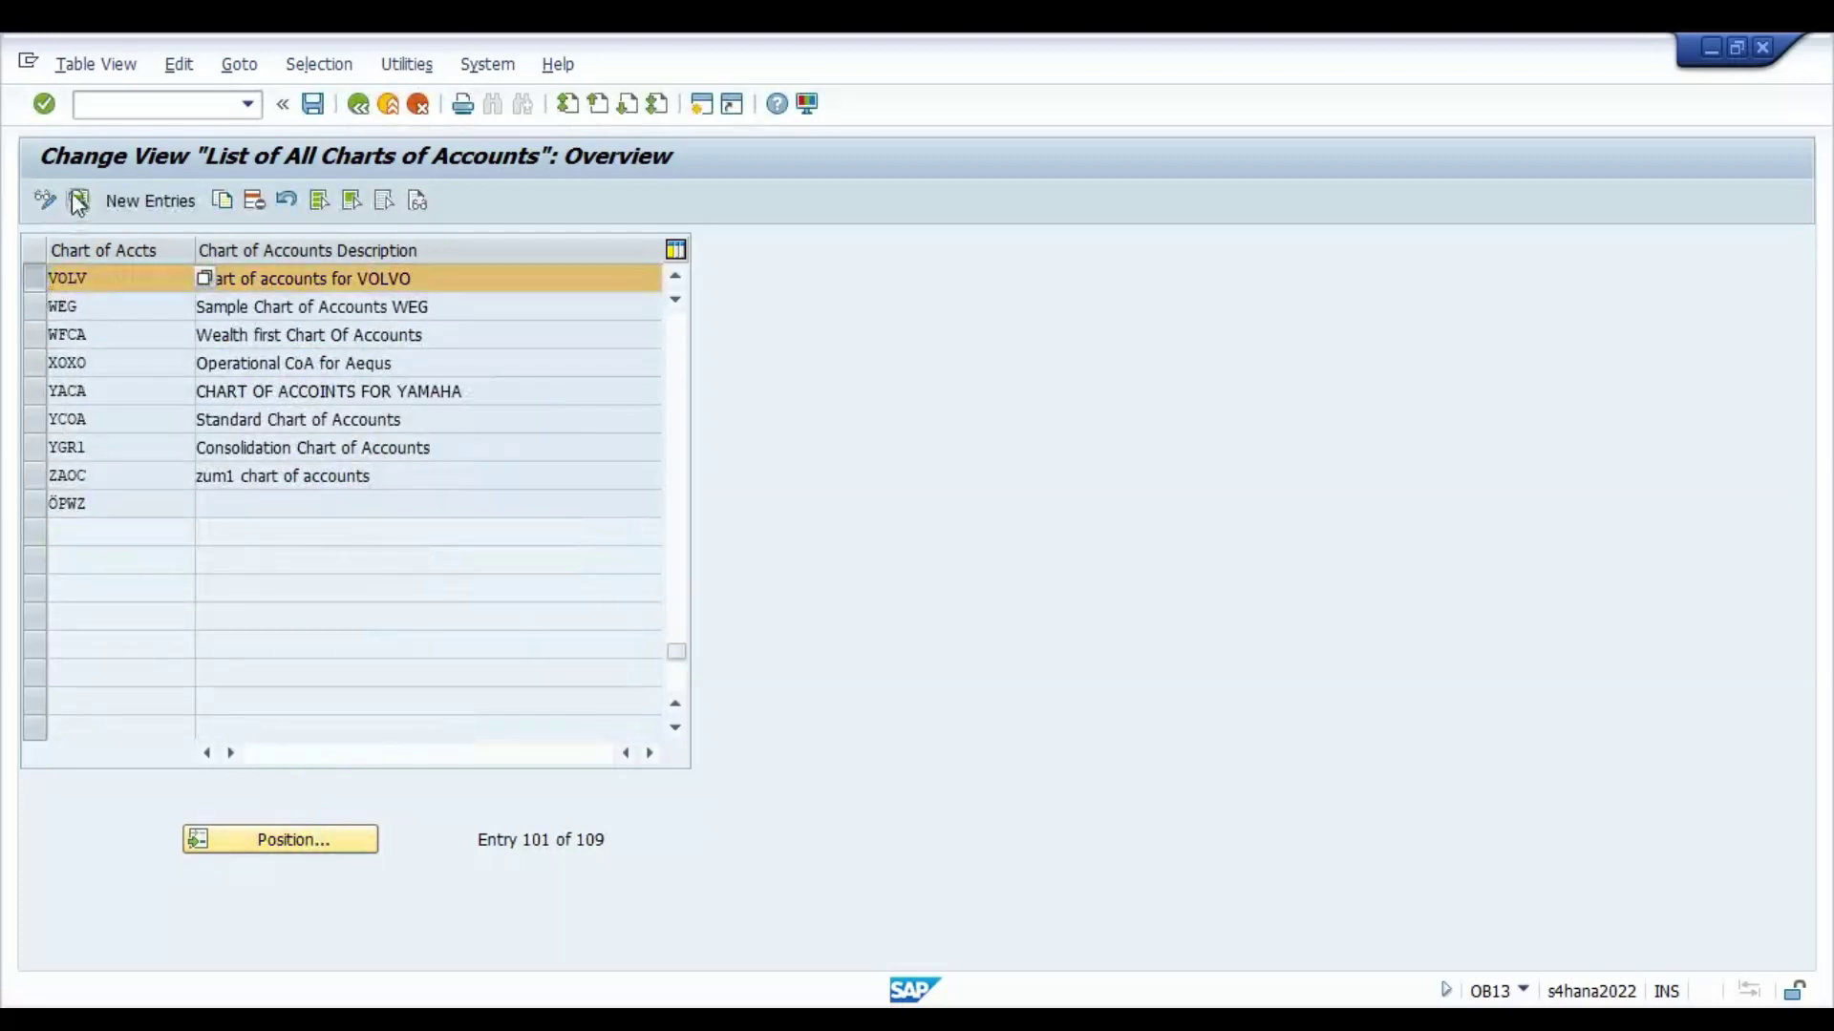
pyautogui.click(78, 200)
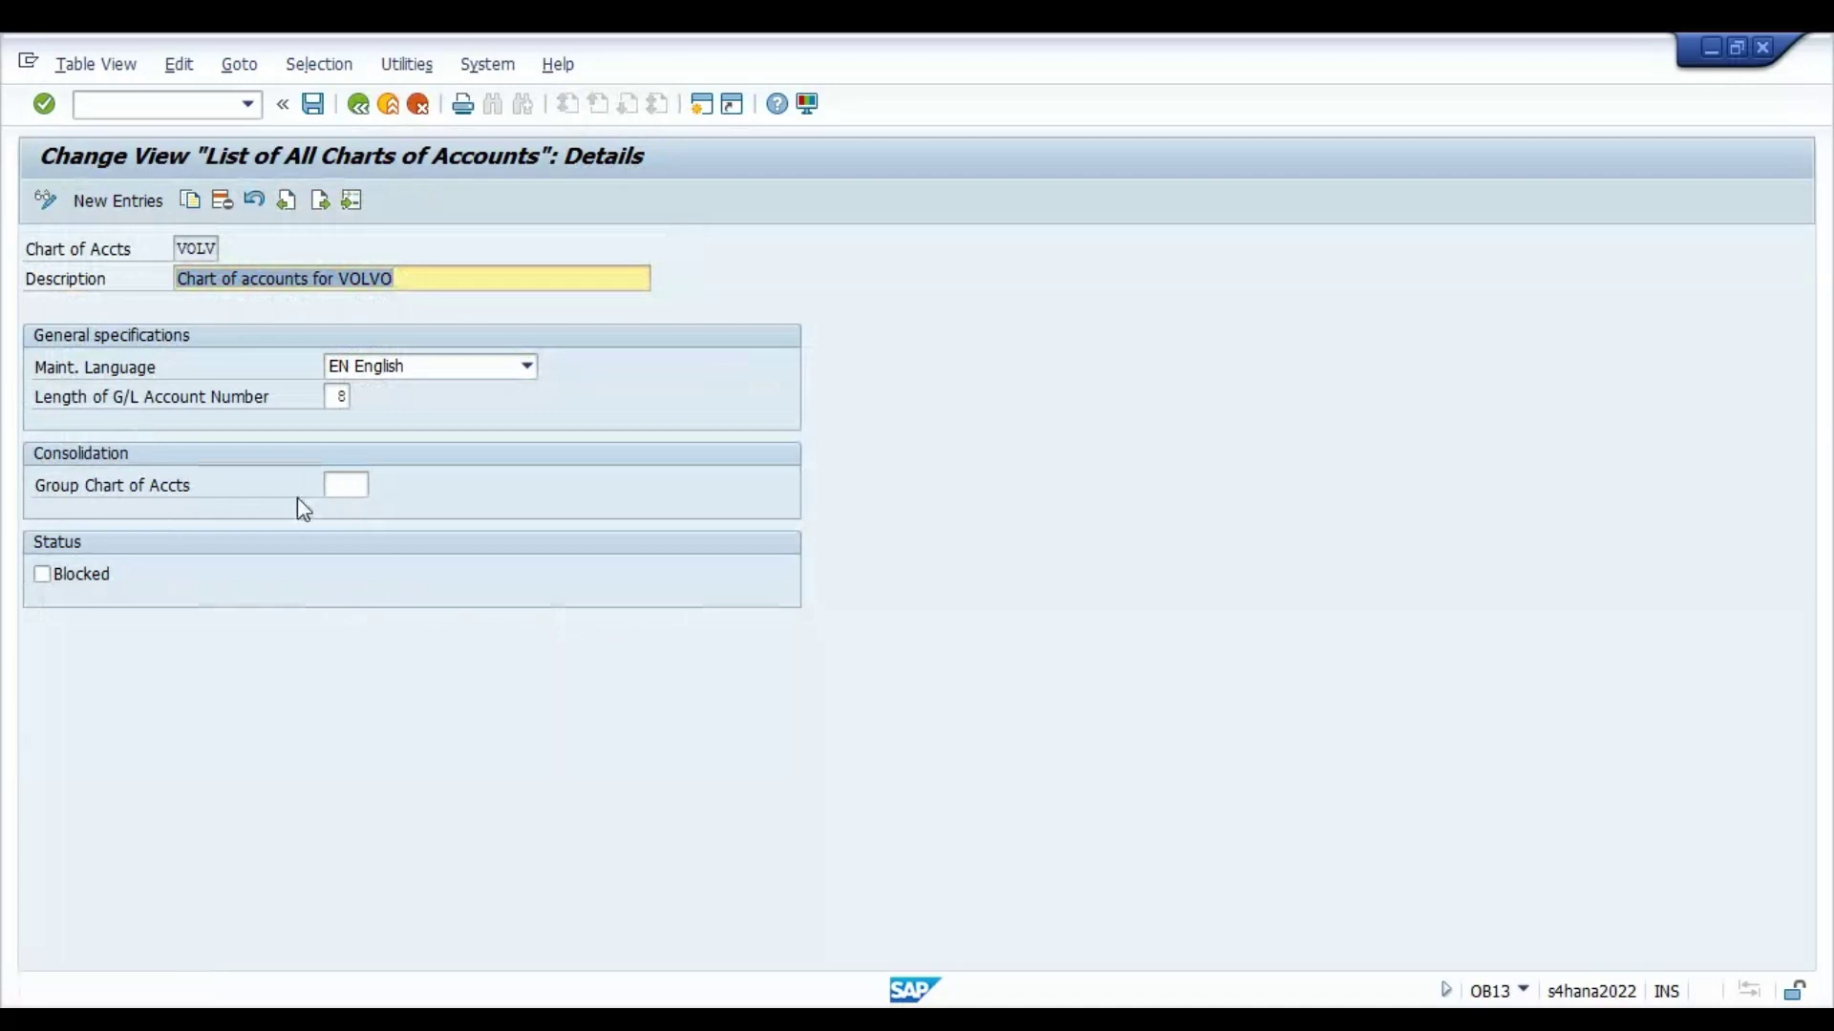
# Set the group chart of accounts of VOLV to 5050 and save it in the VOLVO_COA customizing request
pyautogui.click(340, 484)
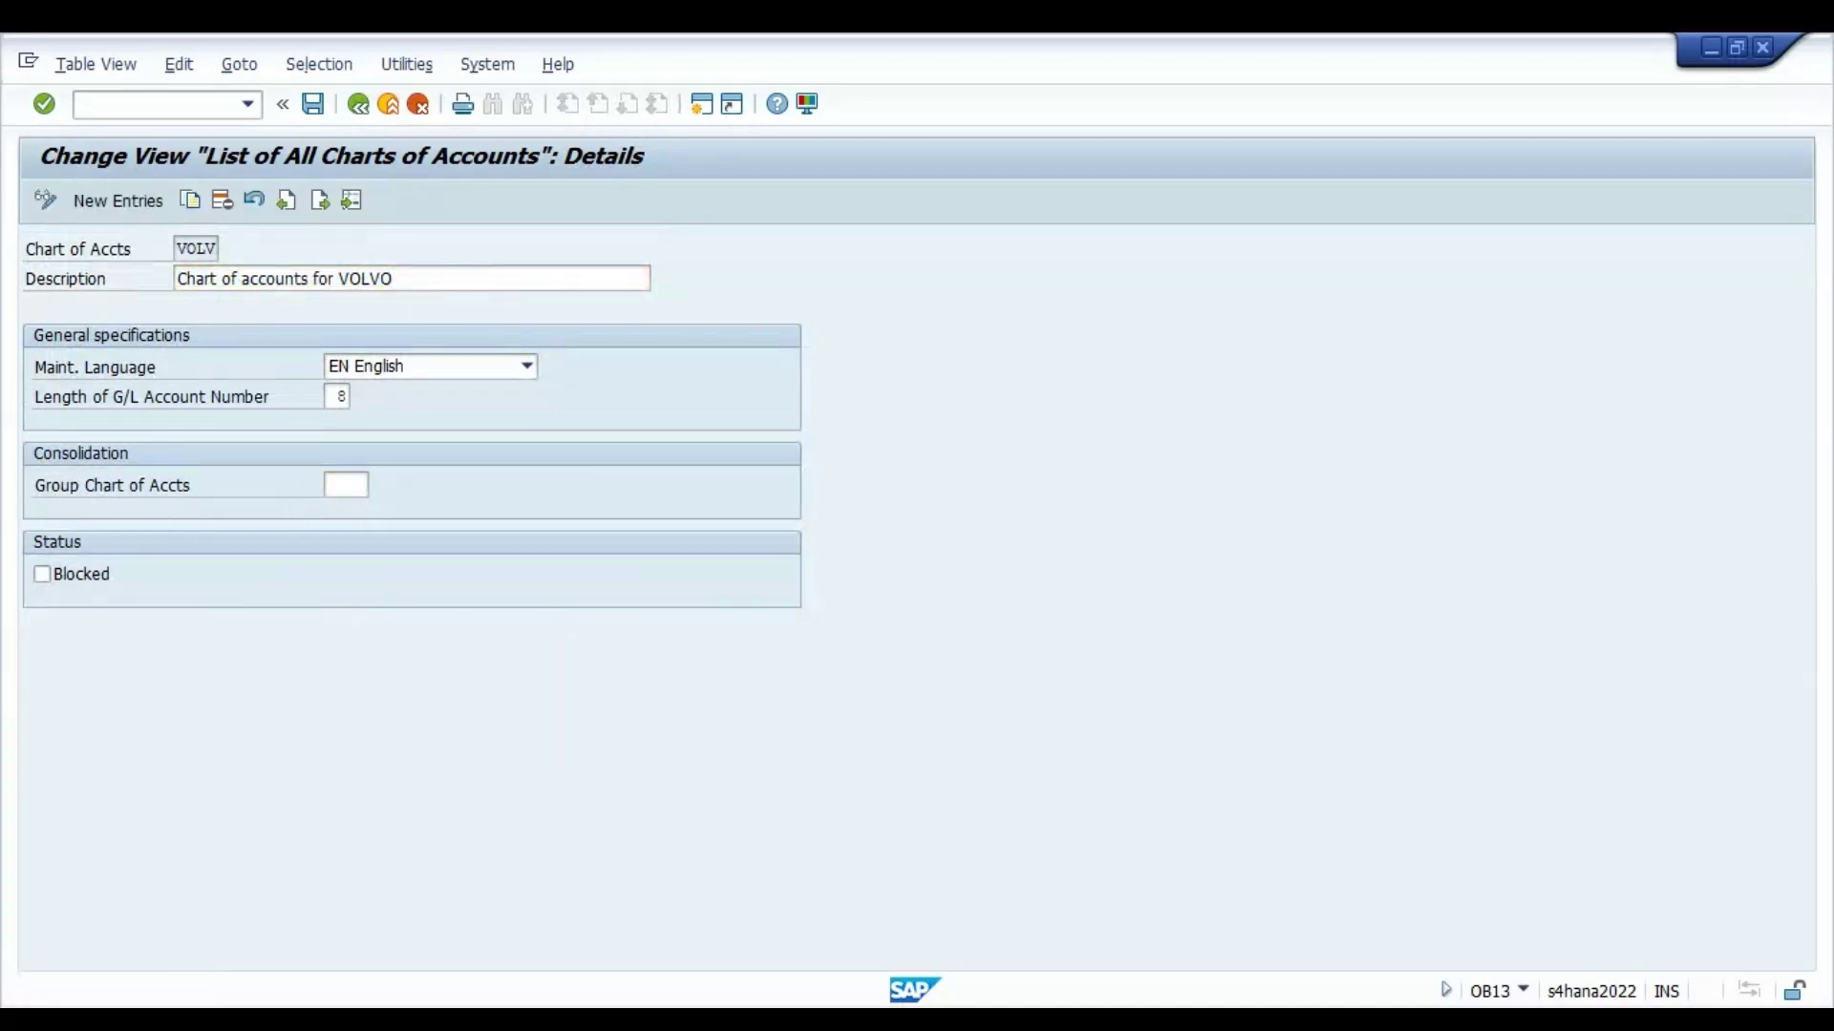
pyautogui.write('5050')
pyautogui.click(314, 104)
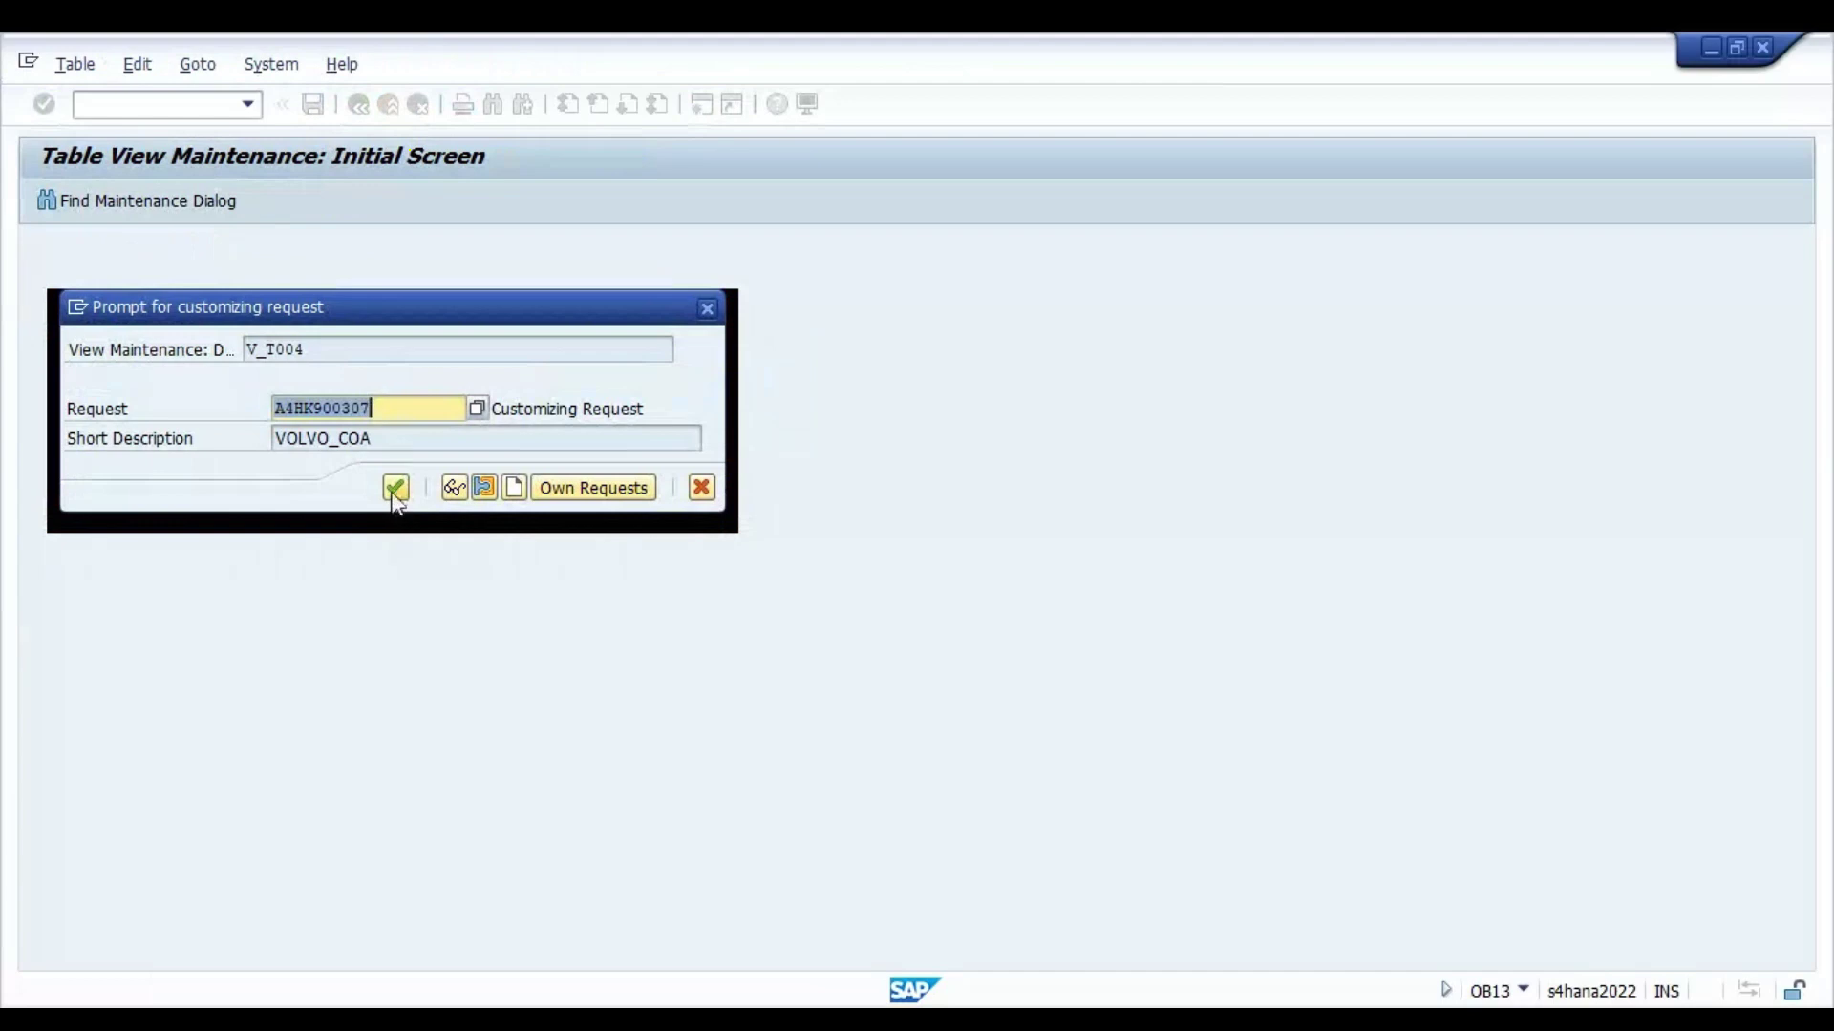
pyautogui.click(396, 490)
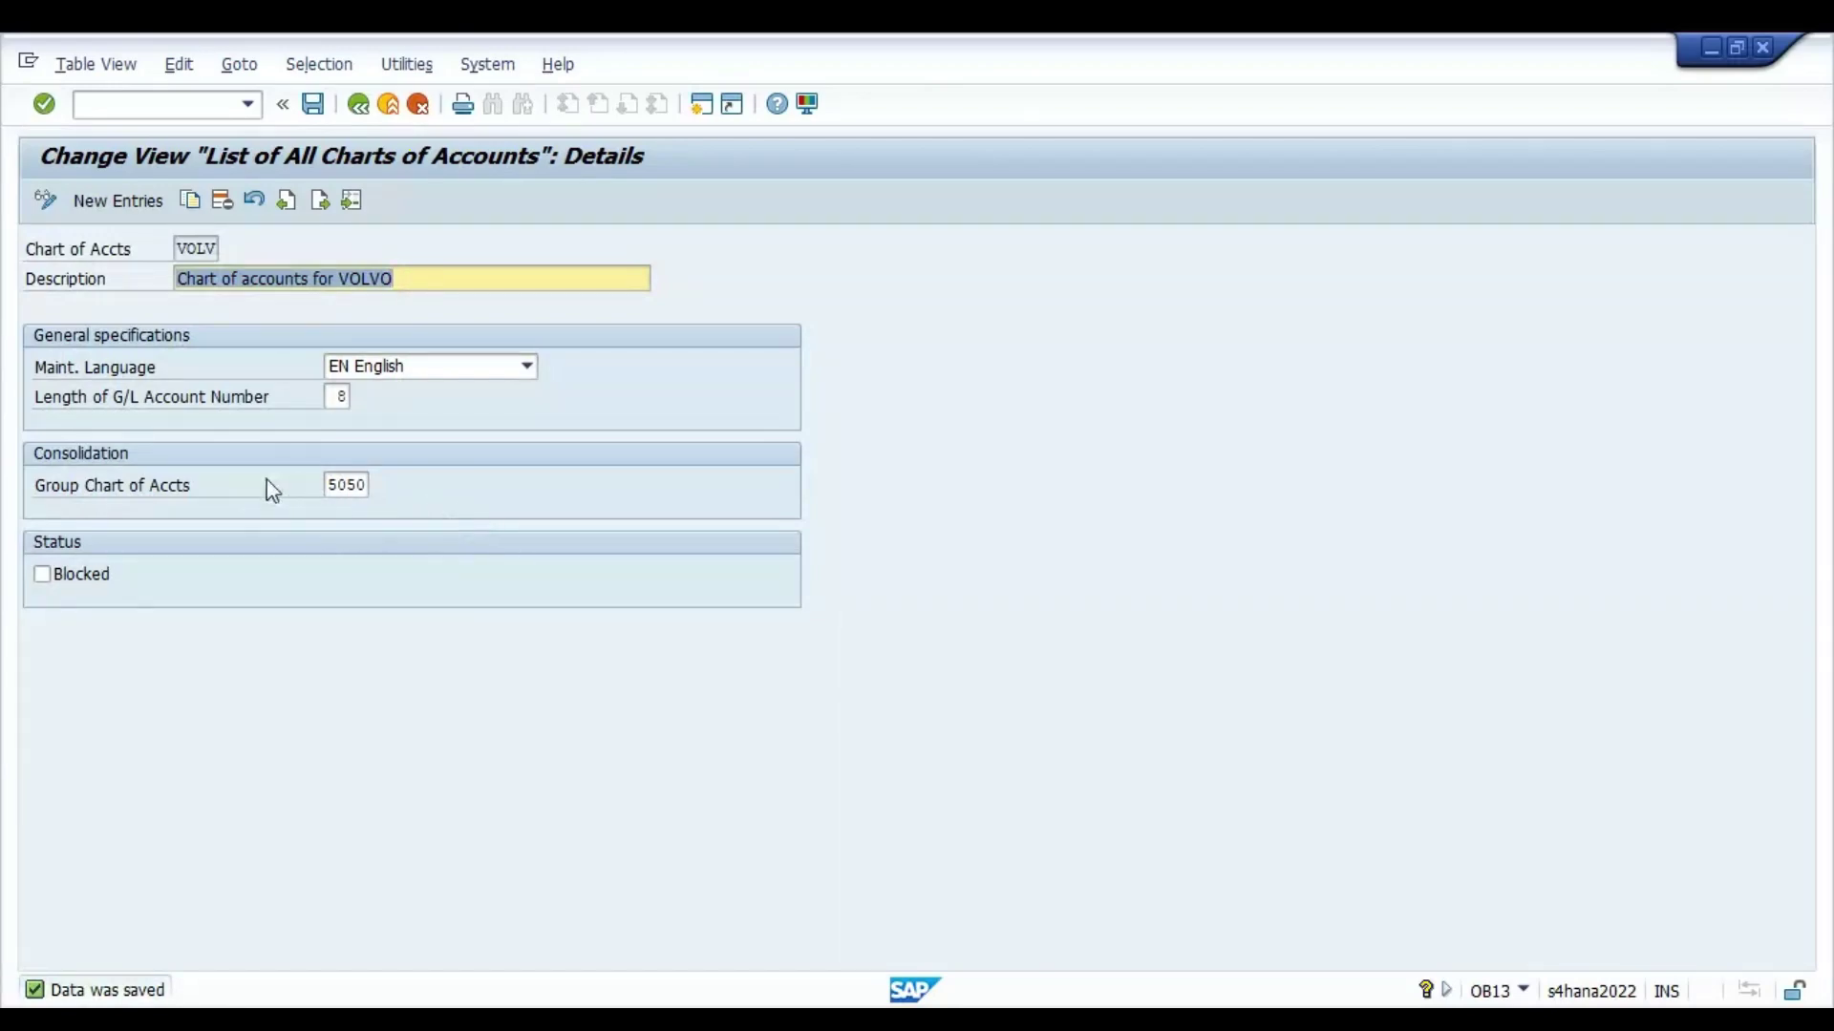
# Clear the group chart of accounts of VOLV and save the entry
pyautogui.click(333, 477)
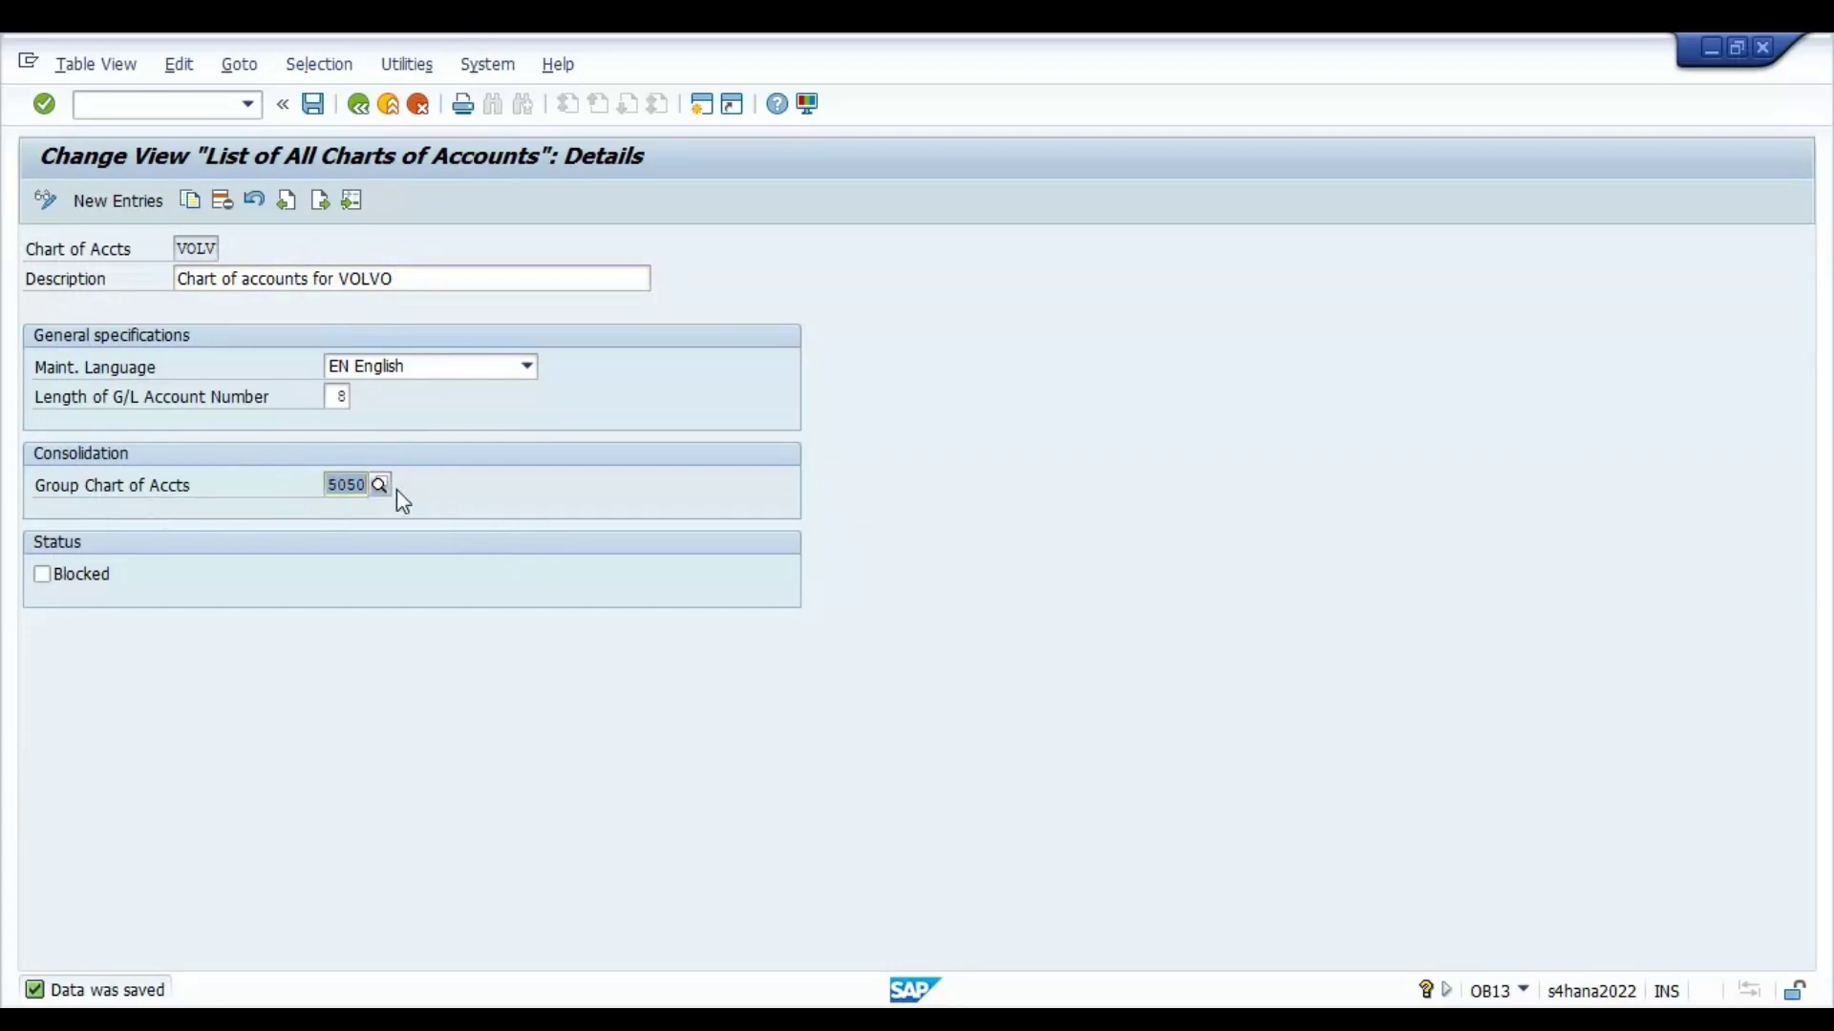
pyautogui.press('Delete')
pyautogui.click(314, 110)
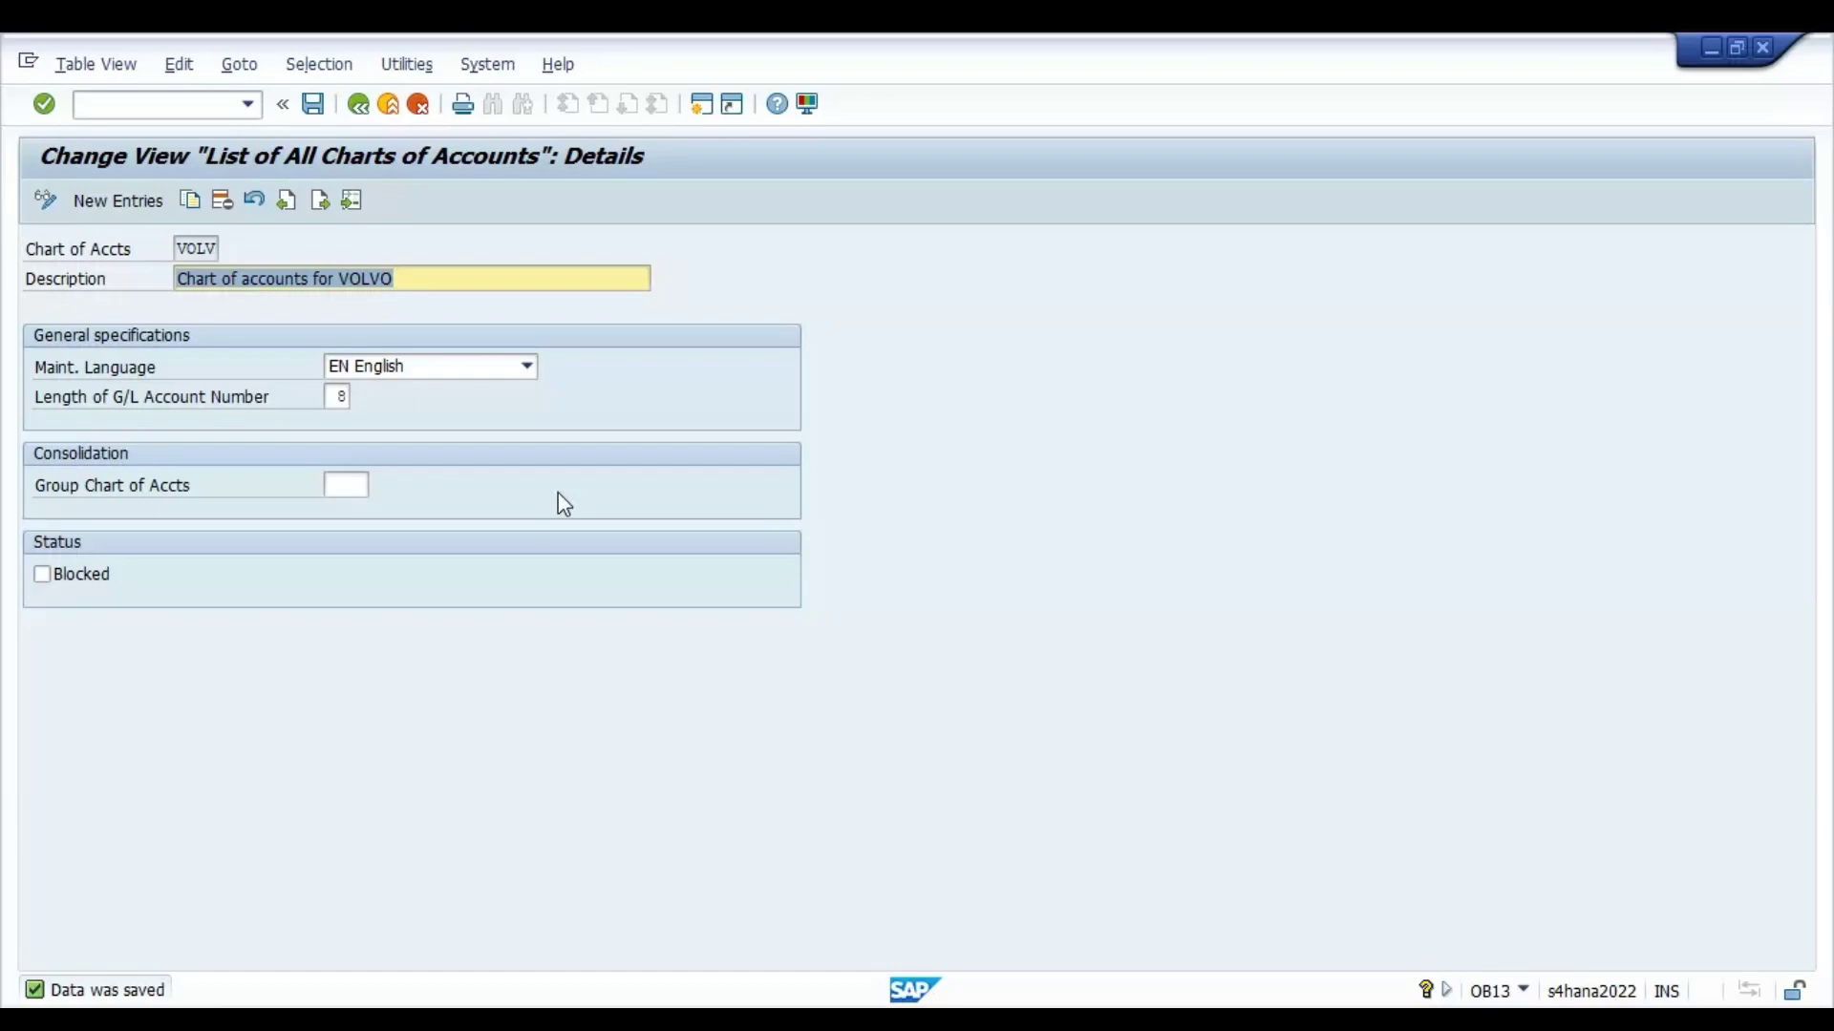
# Return to the IMG structure, collapse Additional Activities and open the Assign Company Code to Chart of Accounts activity
pyautogui.click(359, 107)
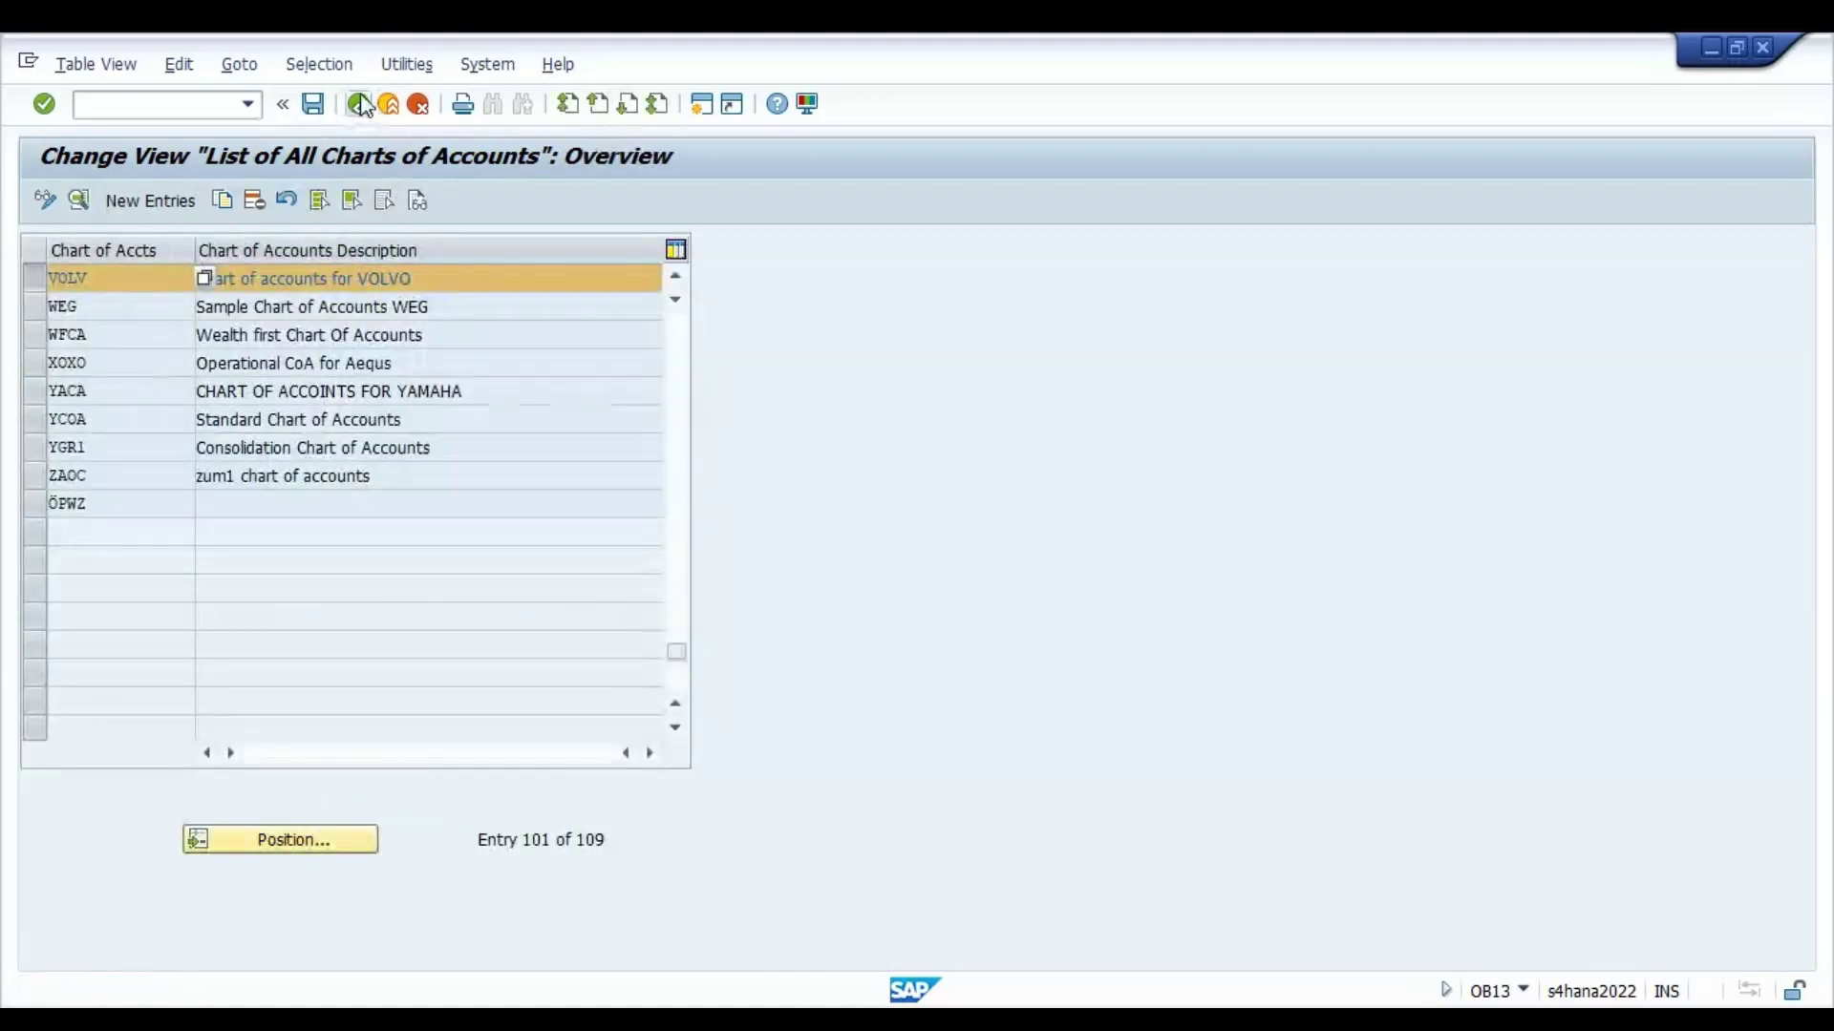
pyautogui.click(361, 105)
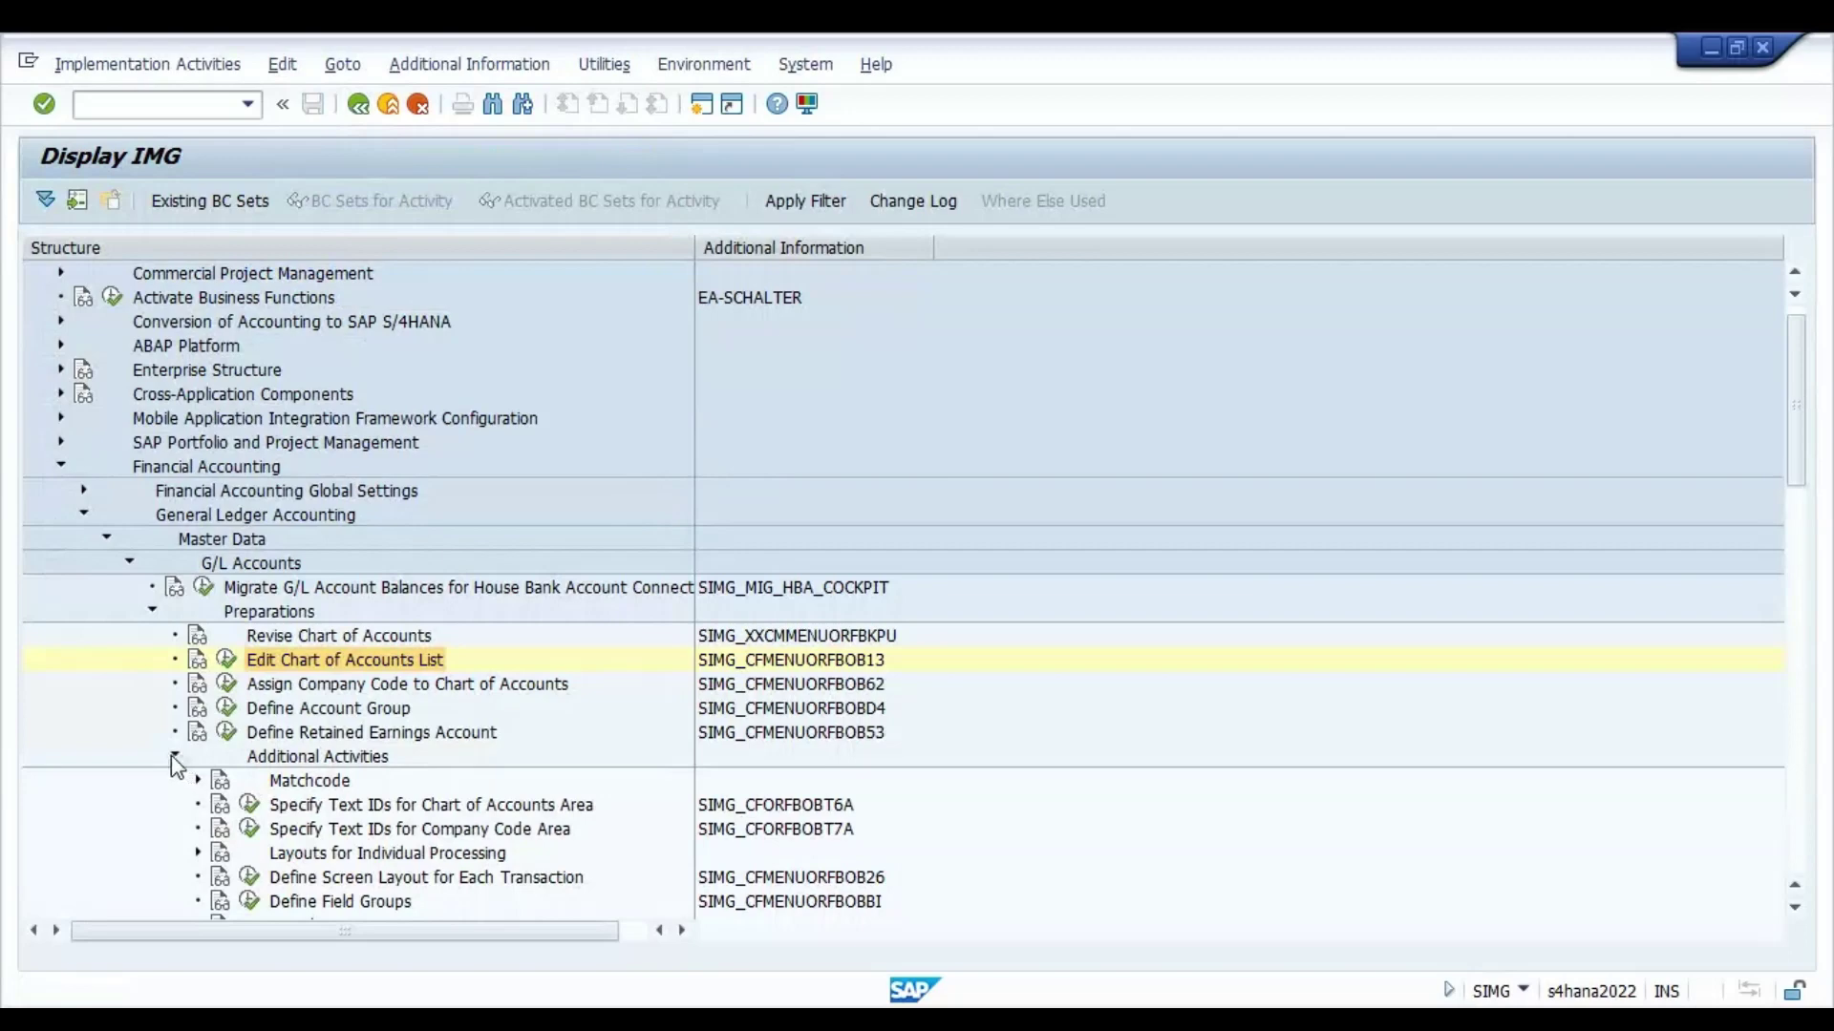
pyautogui.click(175, 756)
pyautogui.click(424, 693)
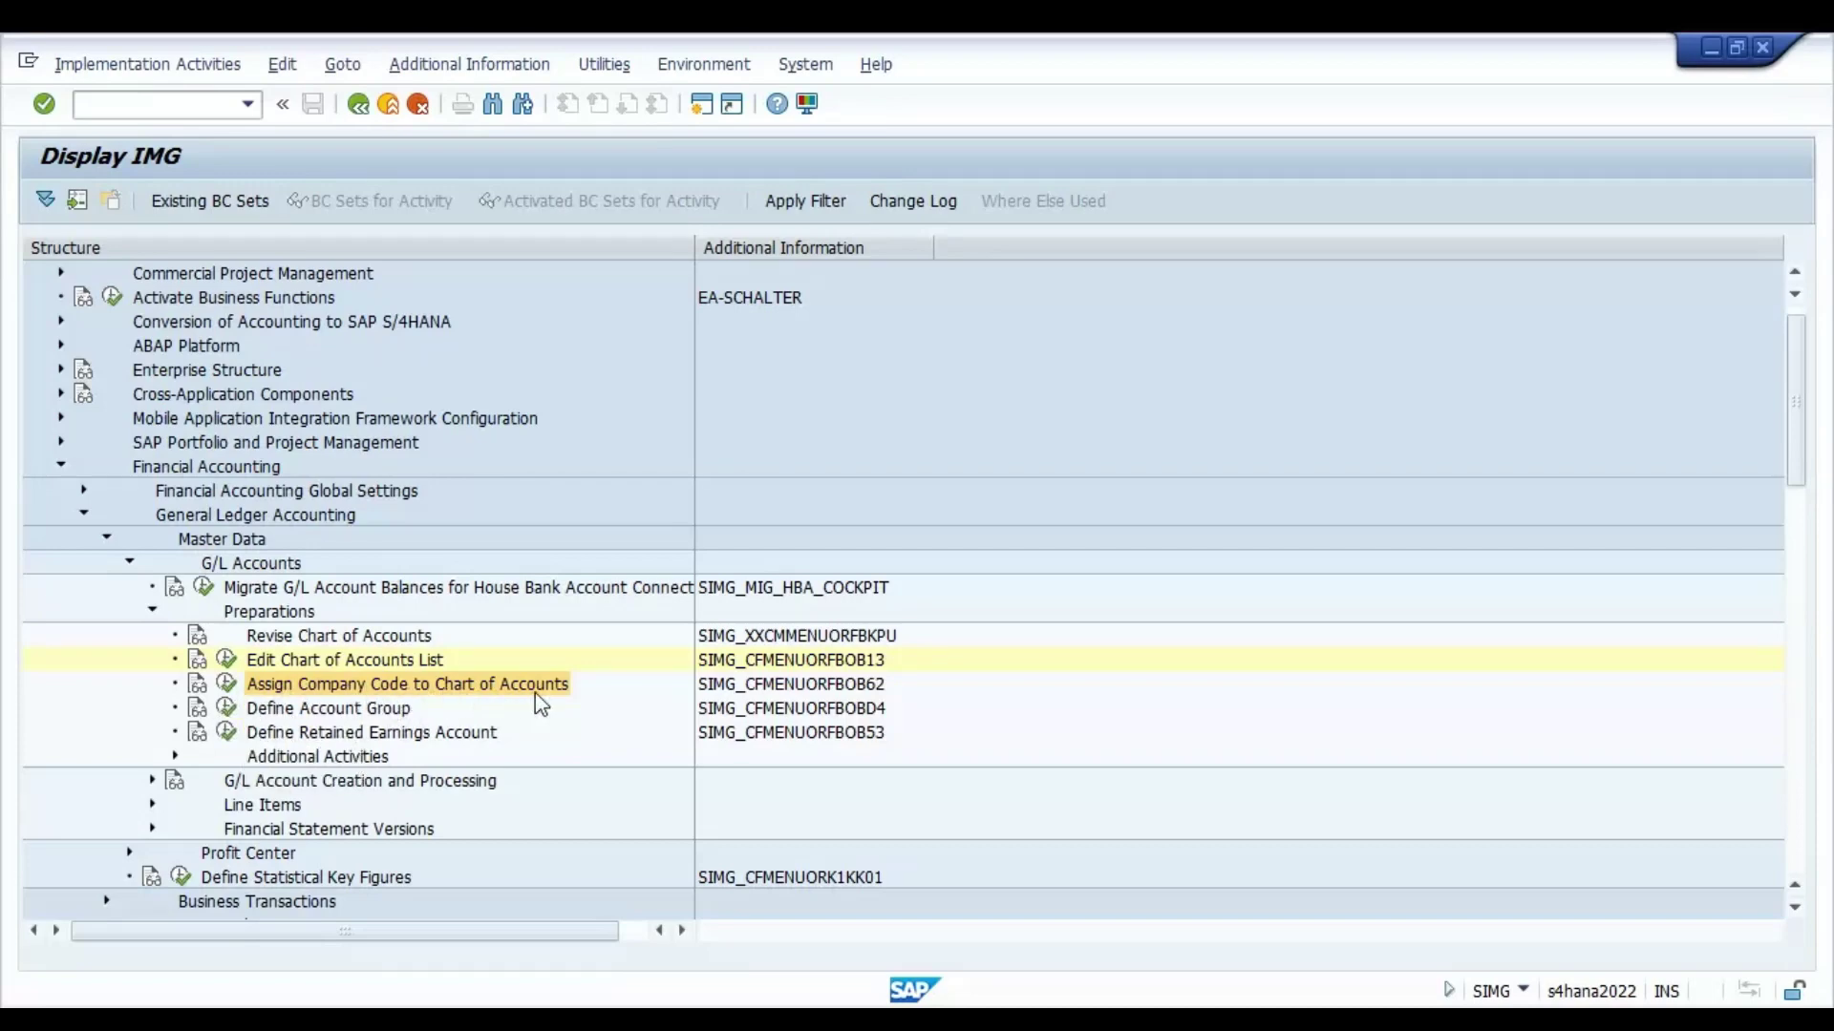
pyautogui.click(226, 684)
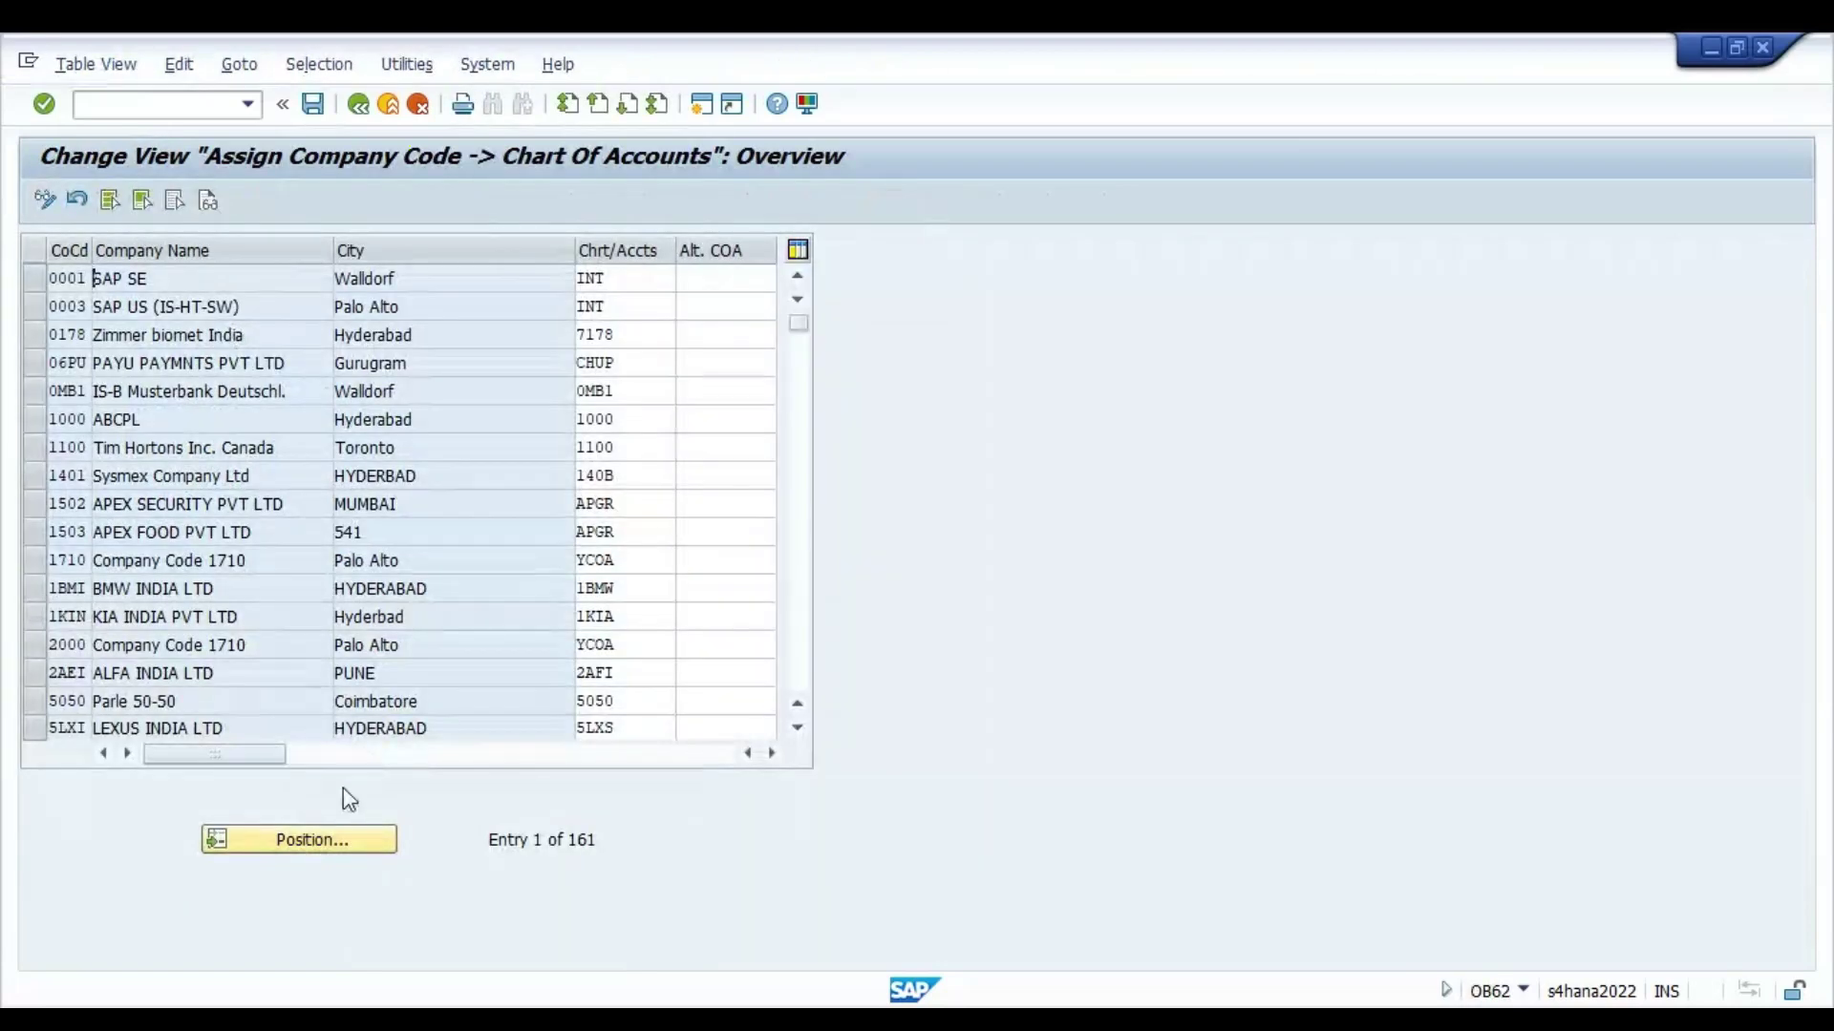
# Position the company code assignment list at company code V001
pyautogui.click(315, 846)
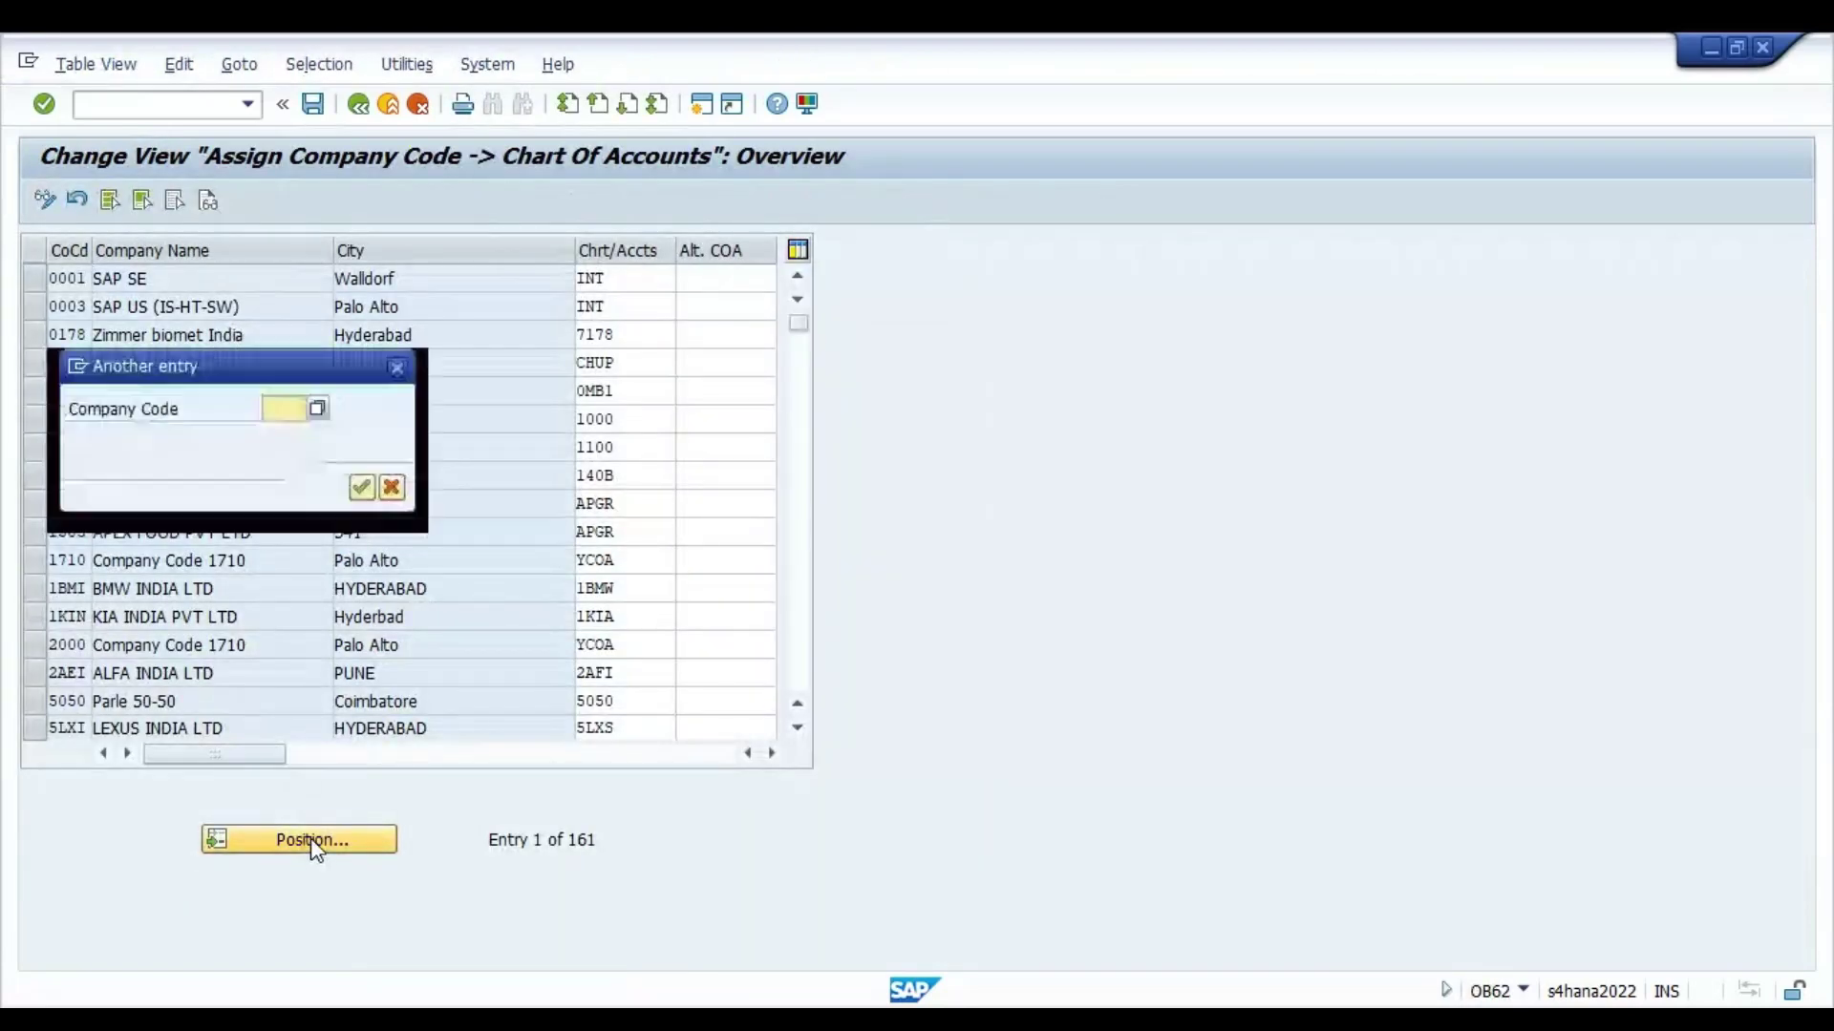
pyautogui.write('v')
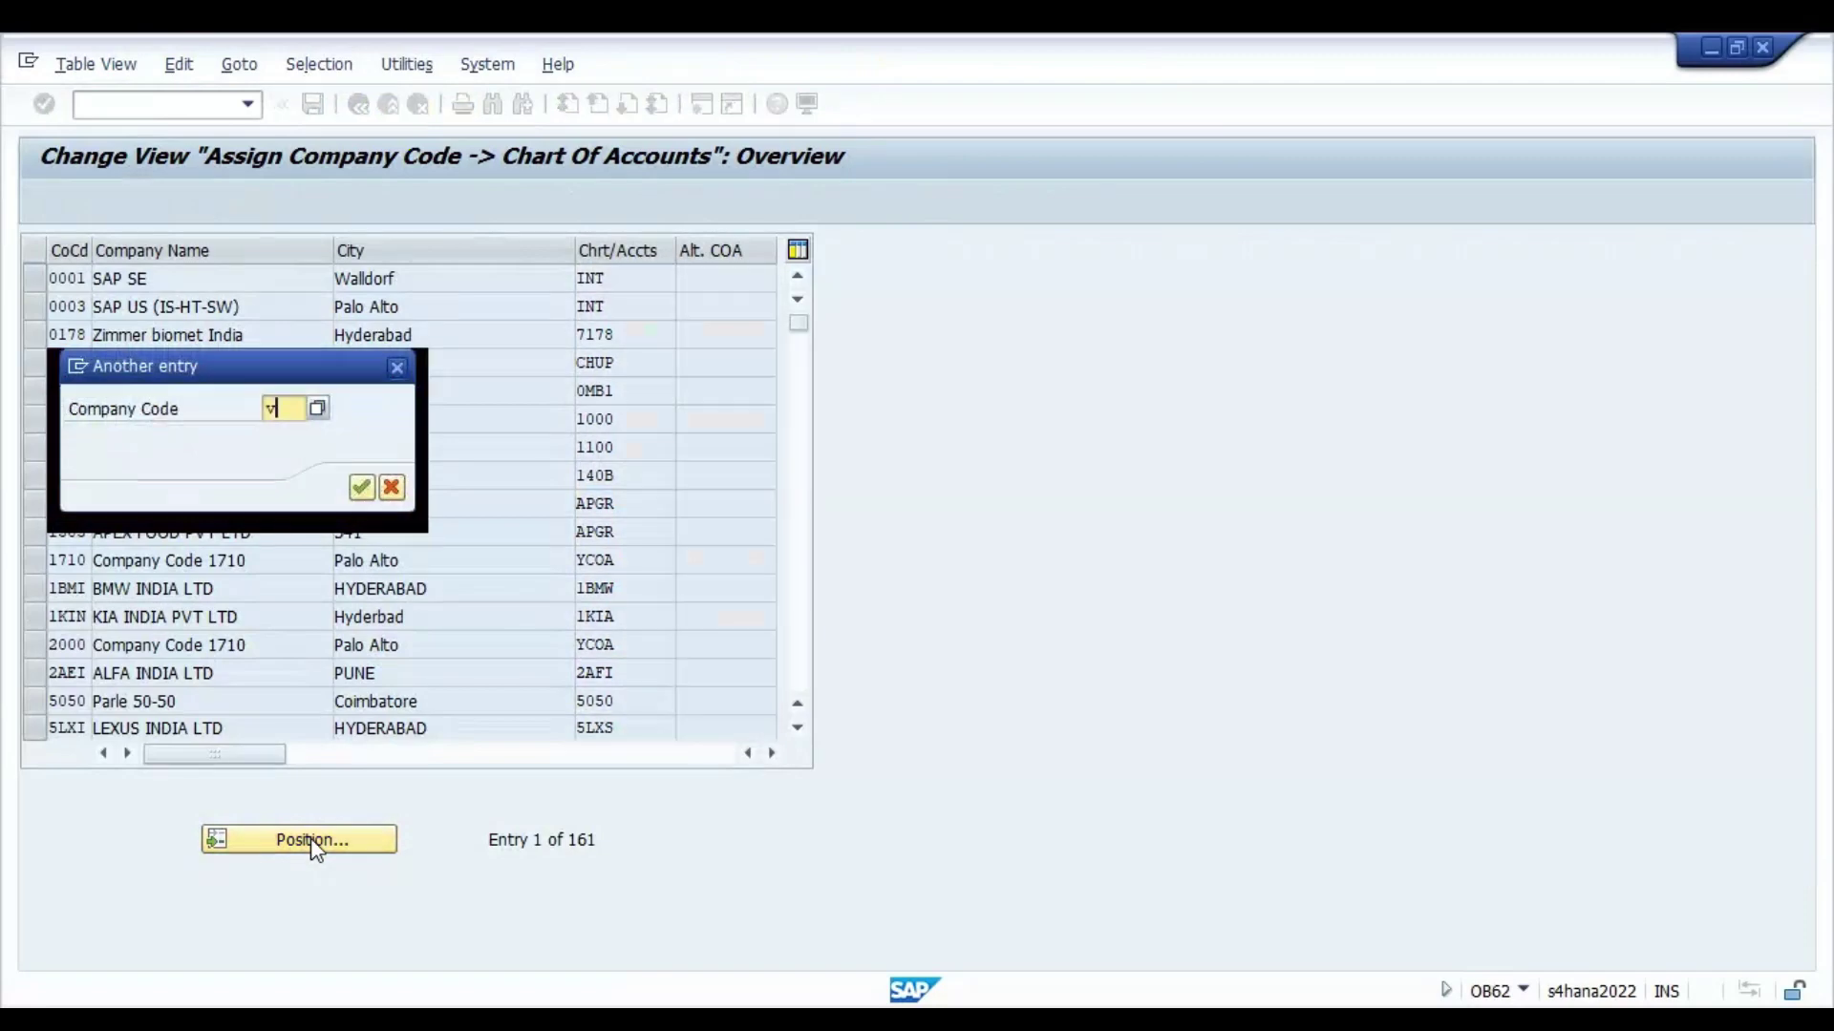
pyautogui.write('001')
pyautogui.press('Return')
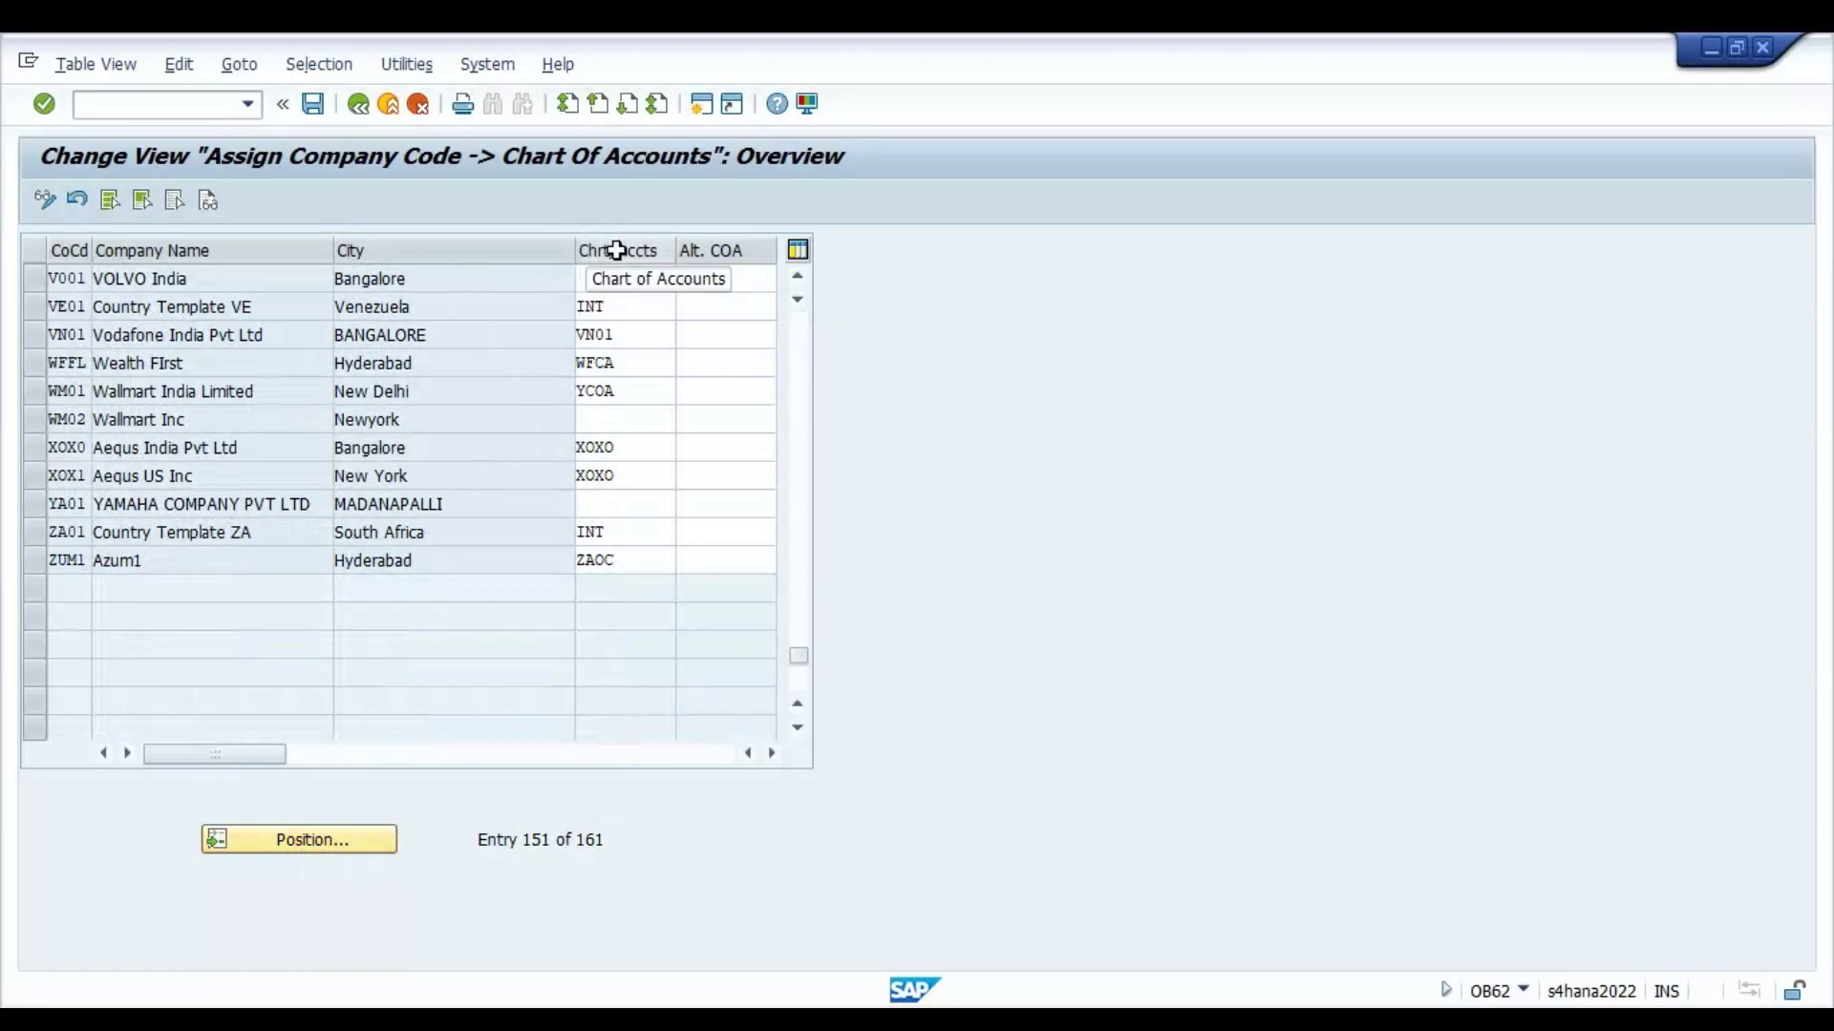
# Look up the chart of accounts VOLV in the value help and assign it to company code V001
pyautogui.click(617, 279)
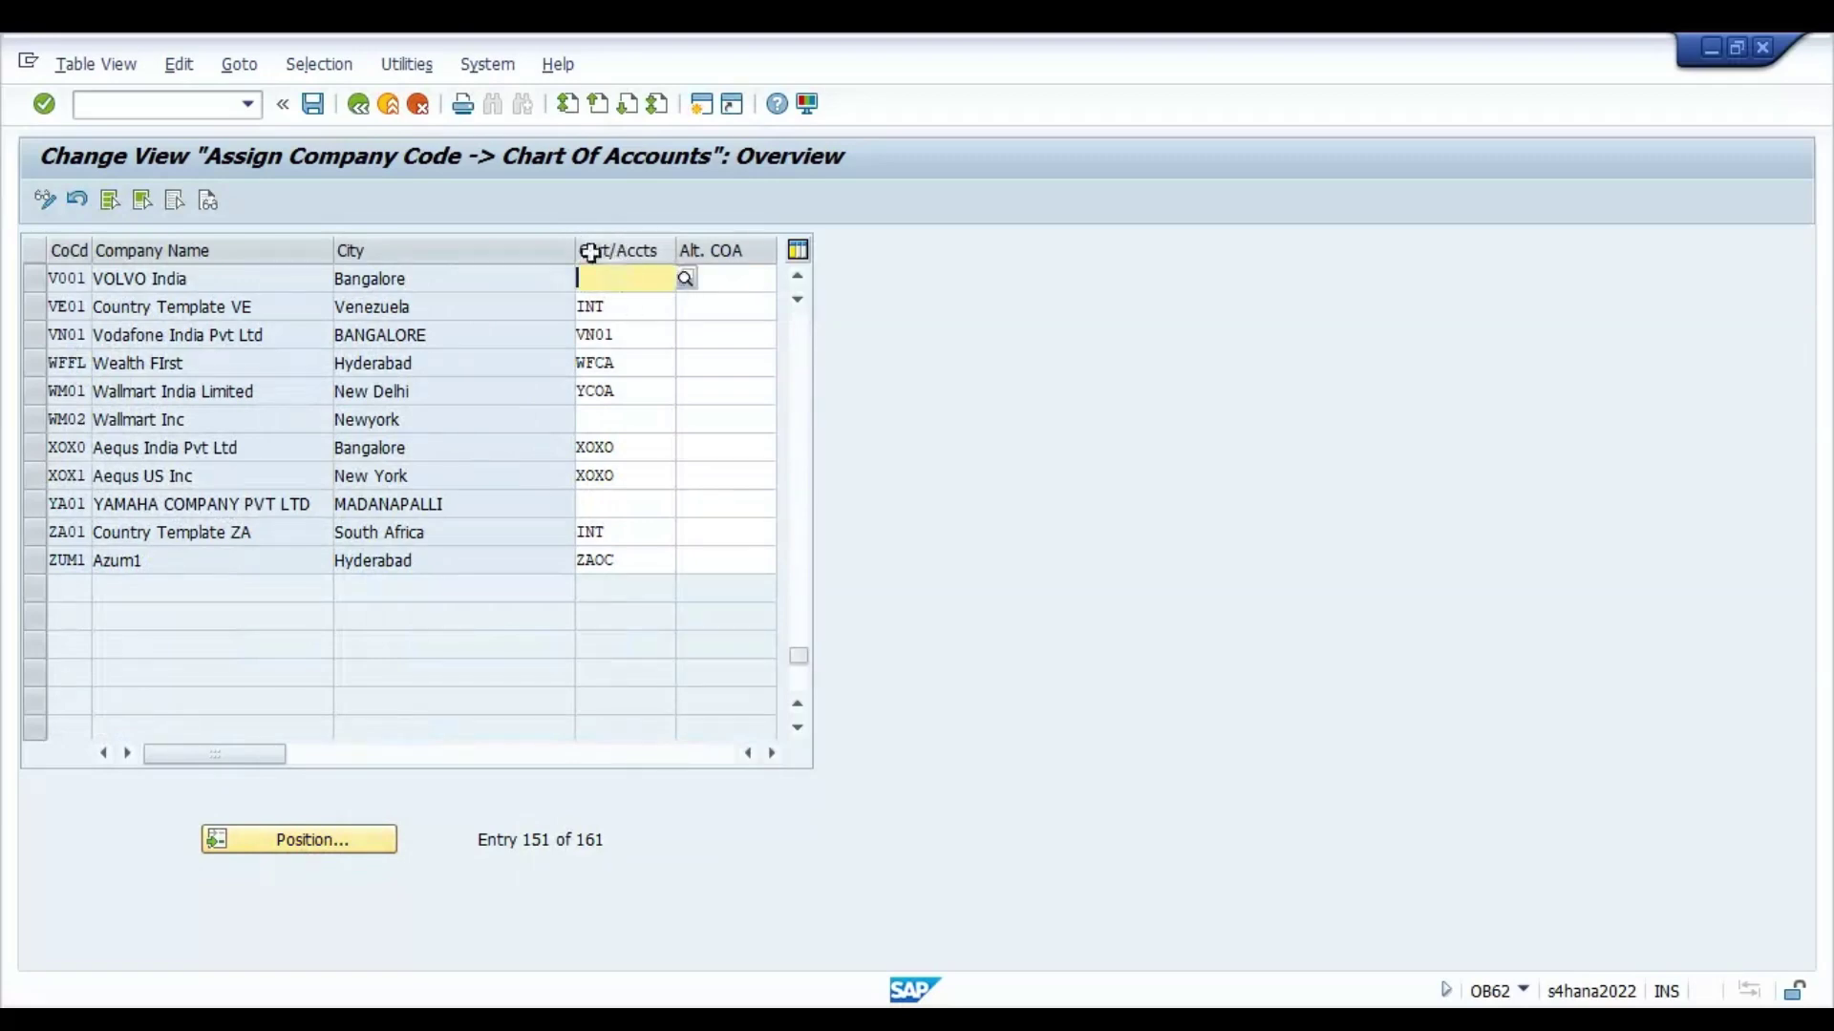
pyautogui.click(686, 279)
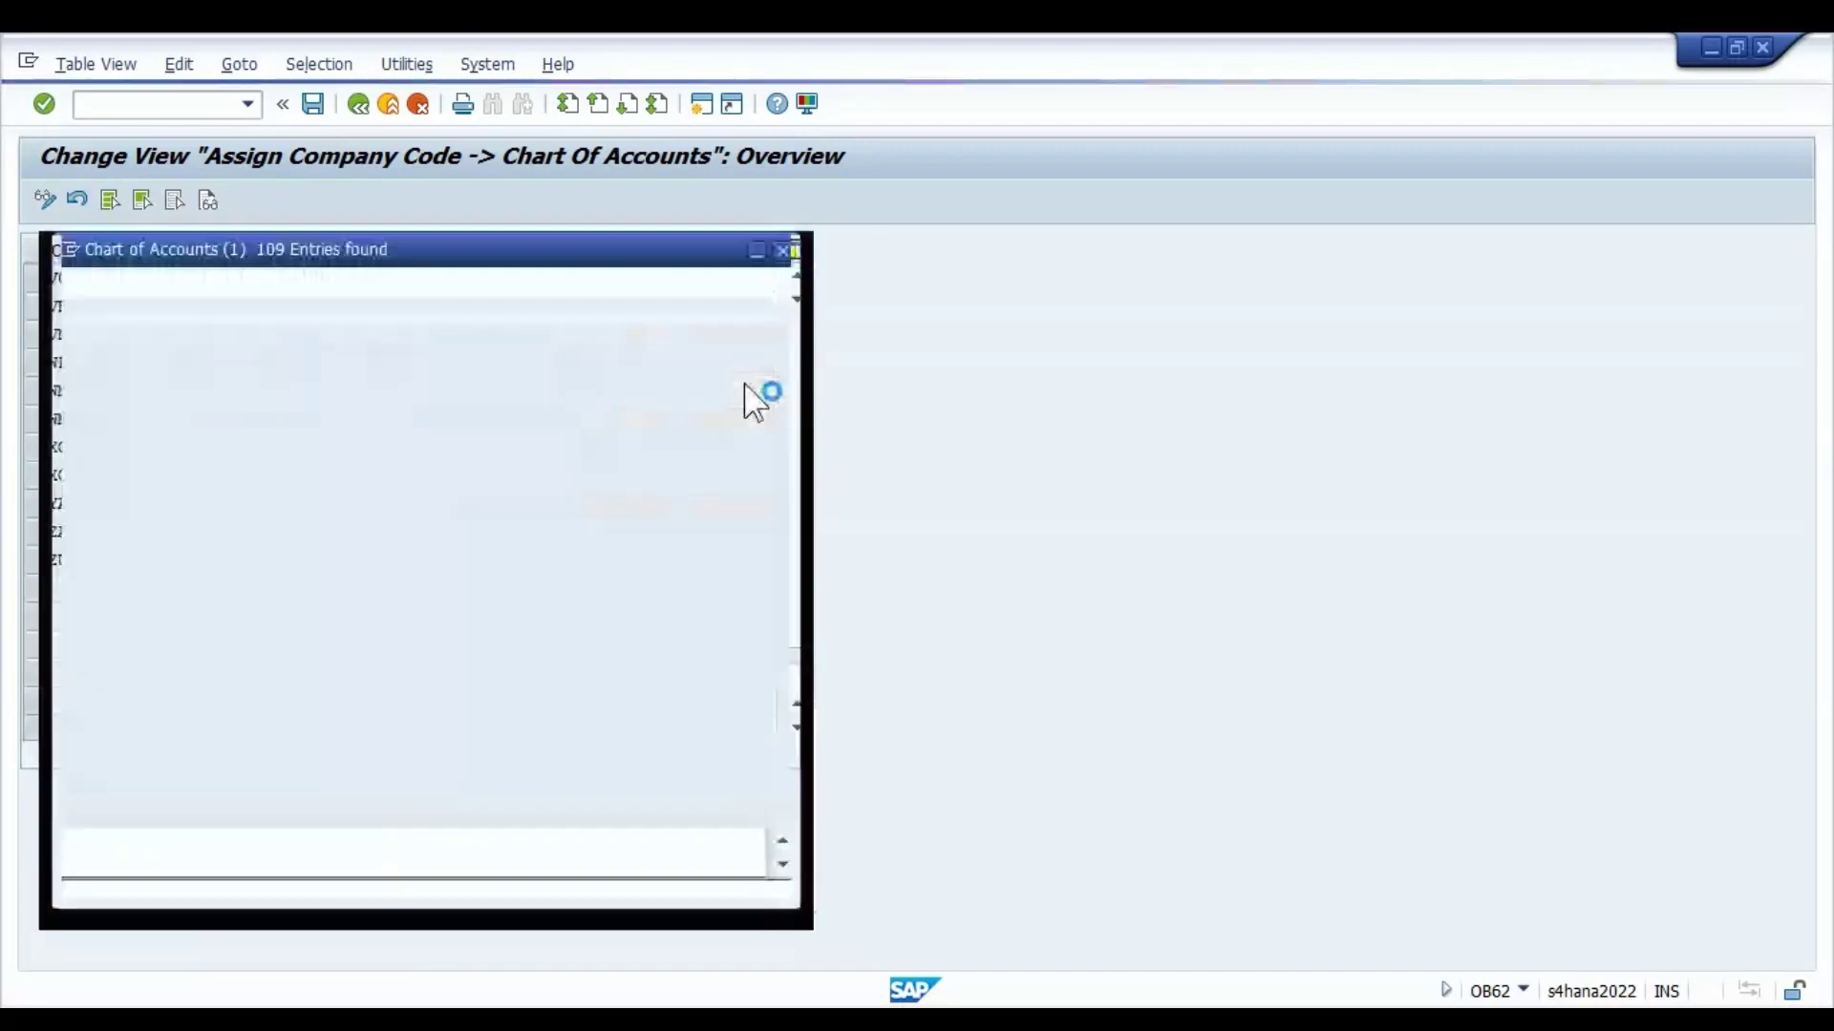
pyautogui.click(421, 316)
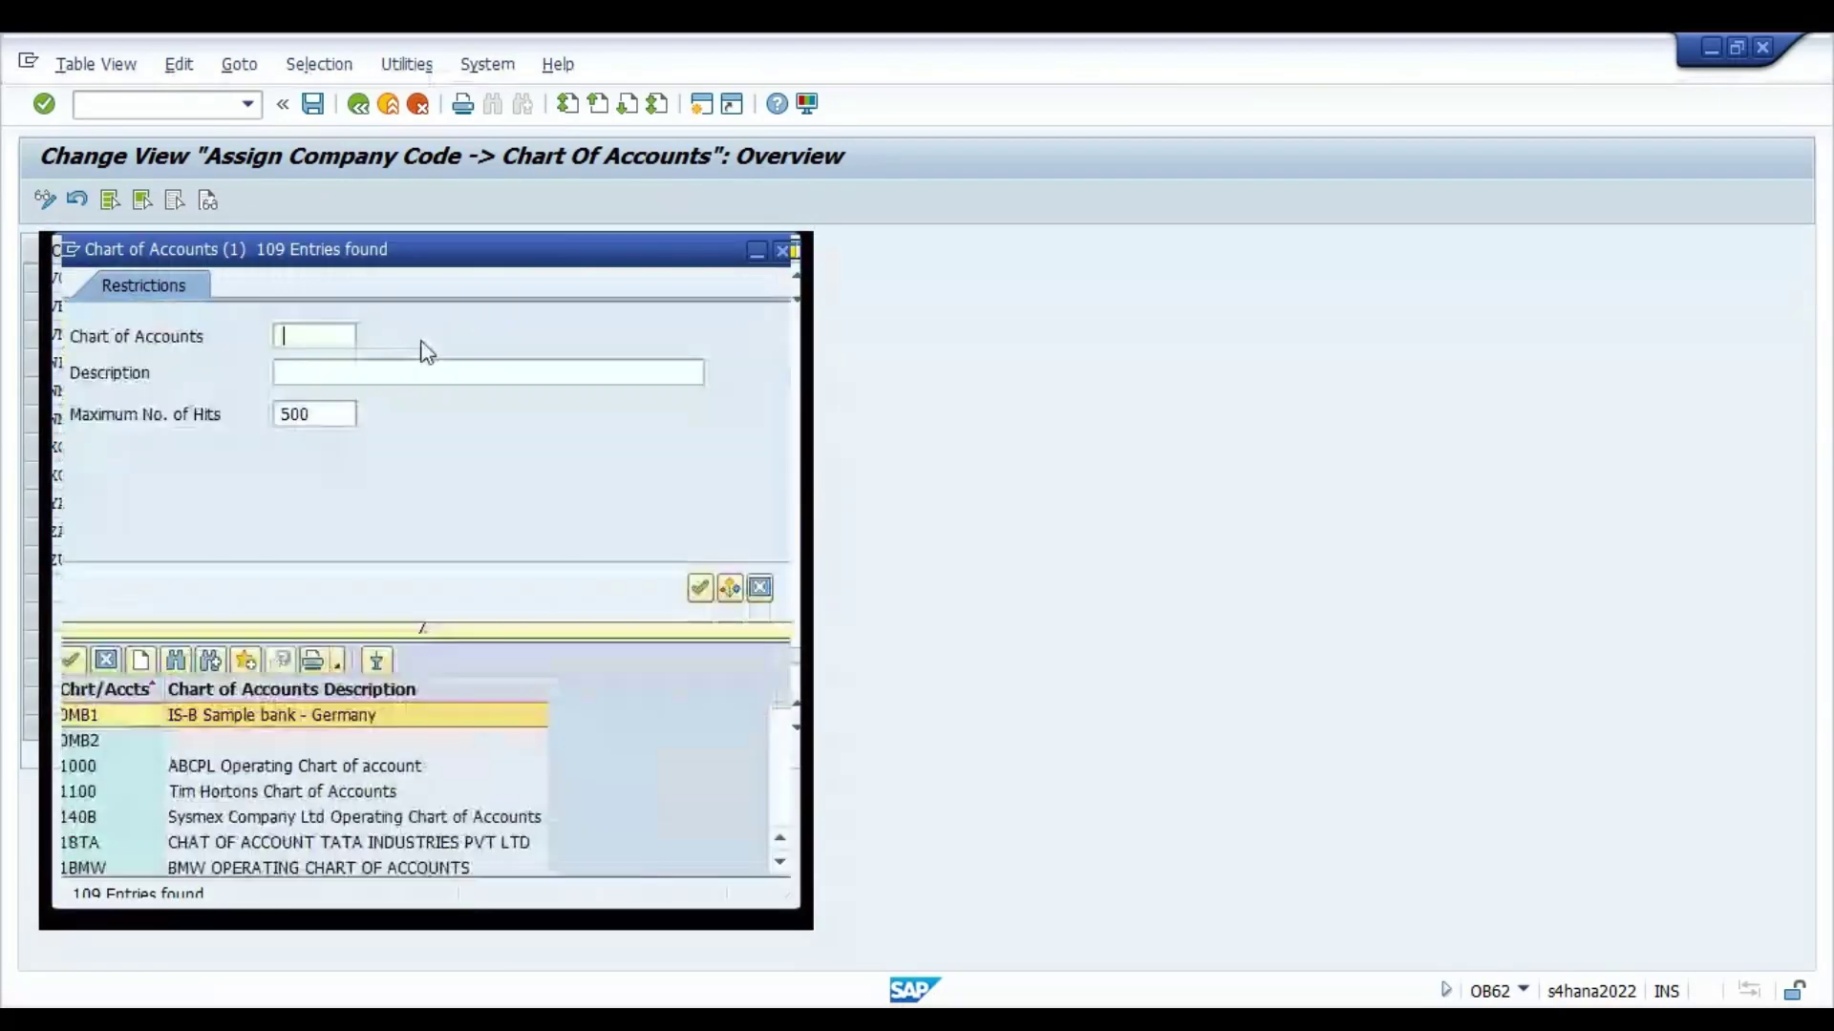
pyautogui.write('V')
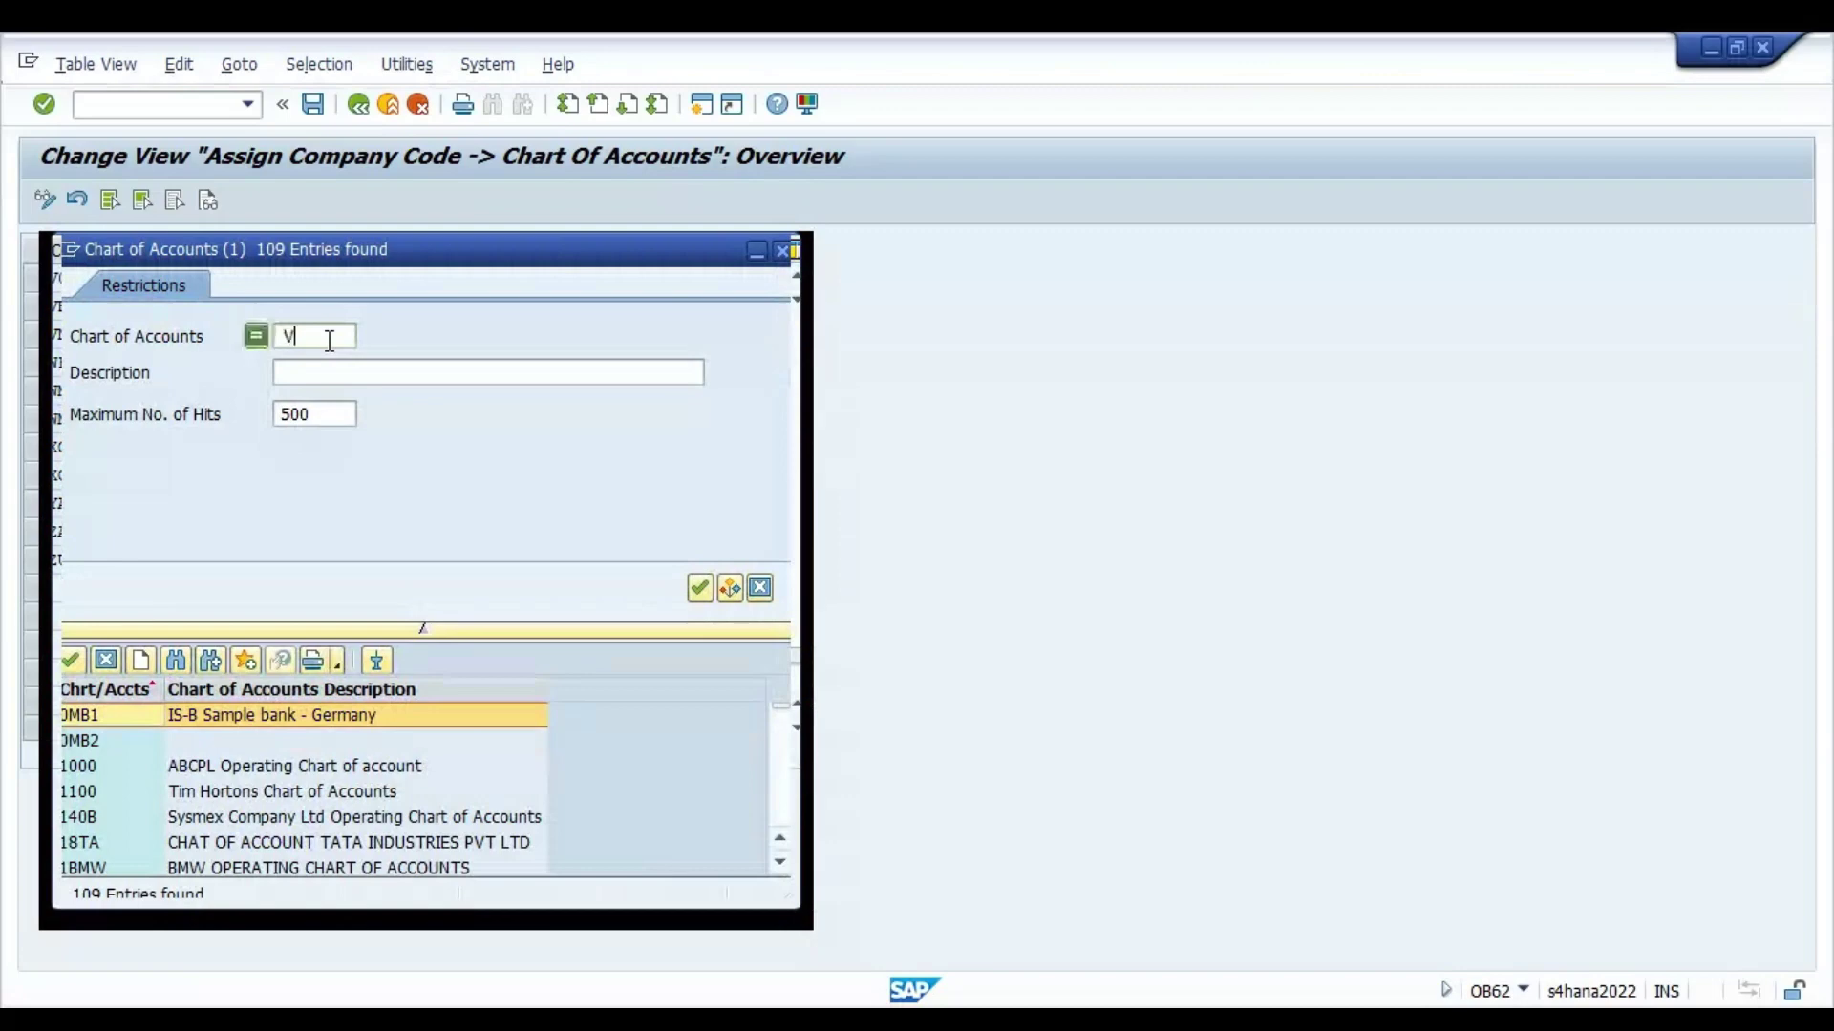
pyautogui.write('oM')
pyautogui.write('v')
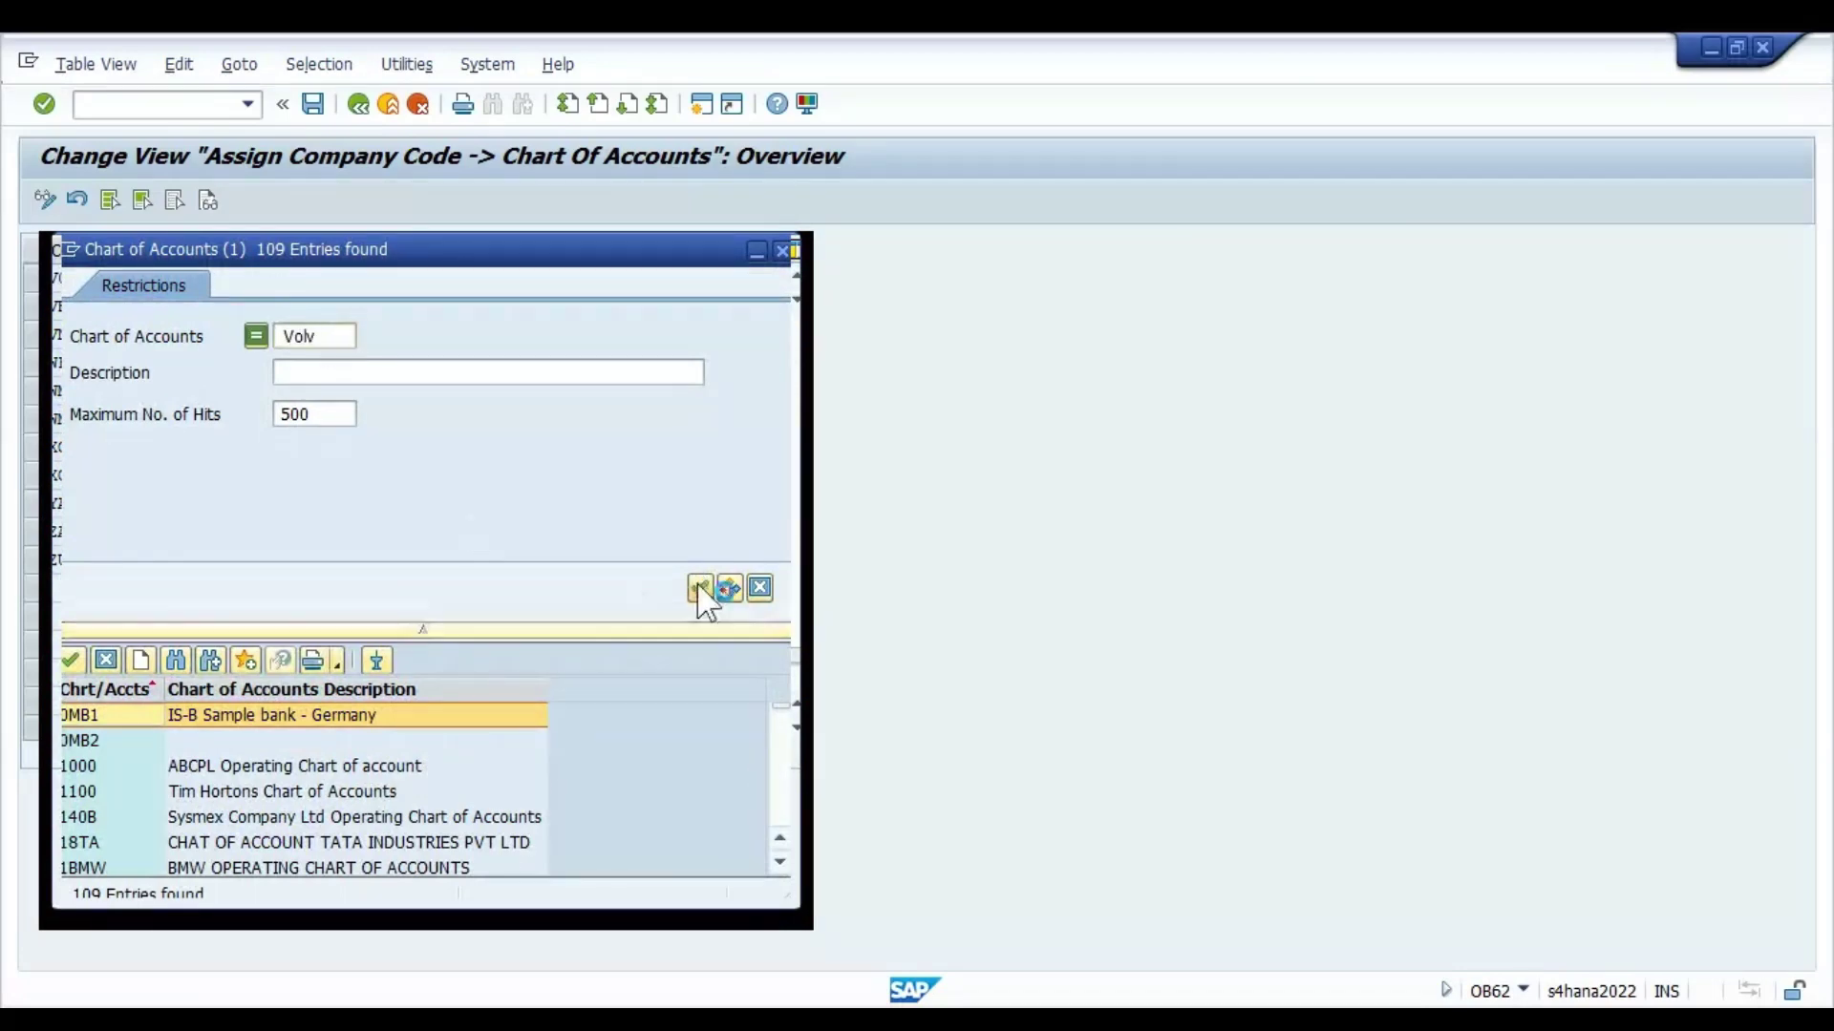
pyautogui.click(700, 588)
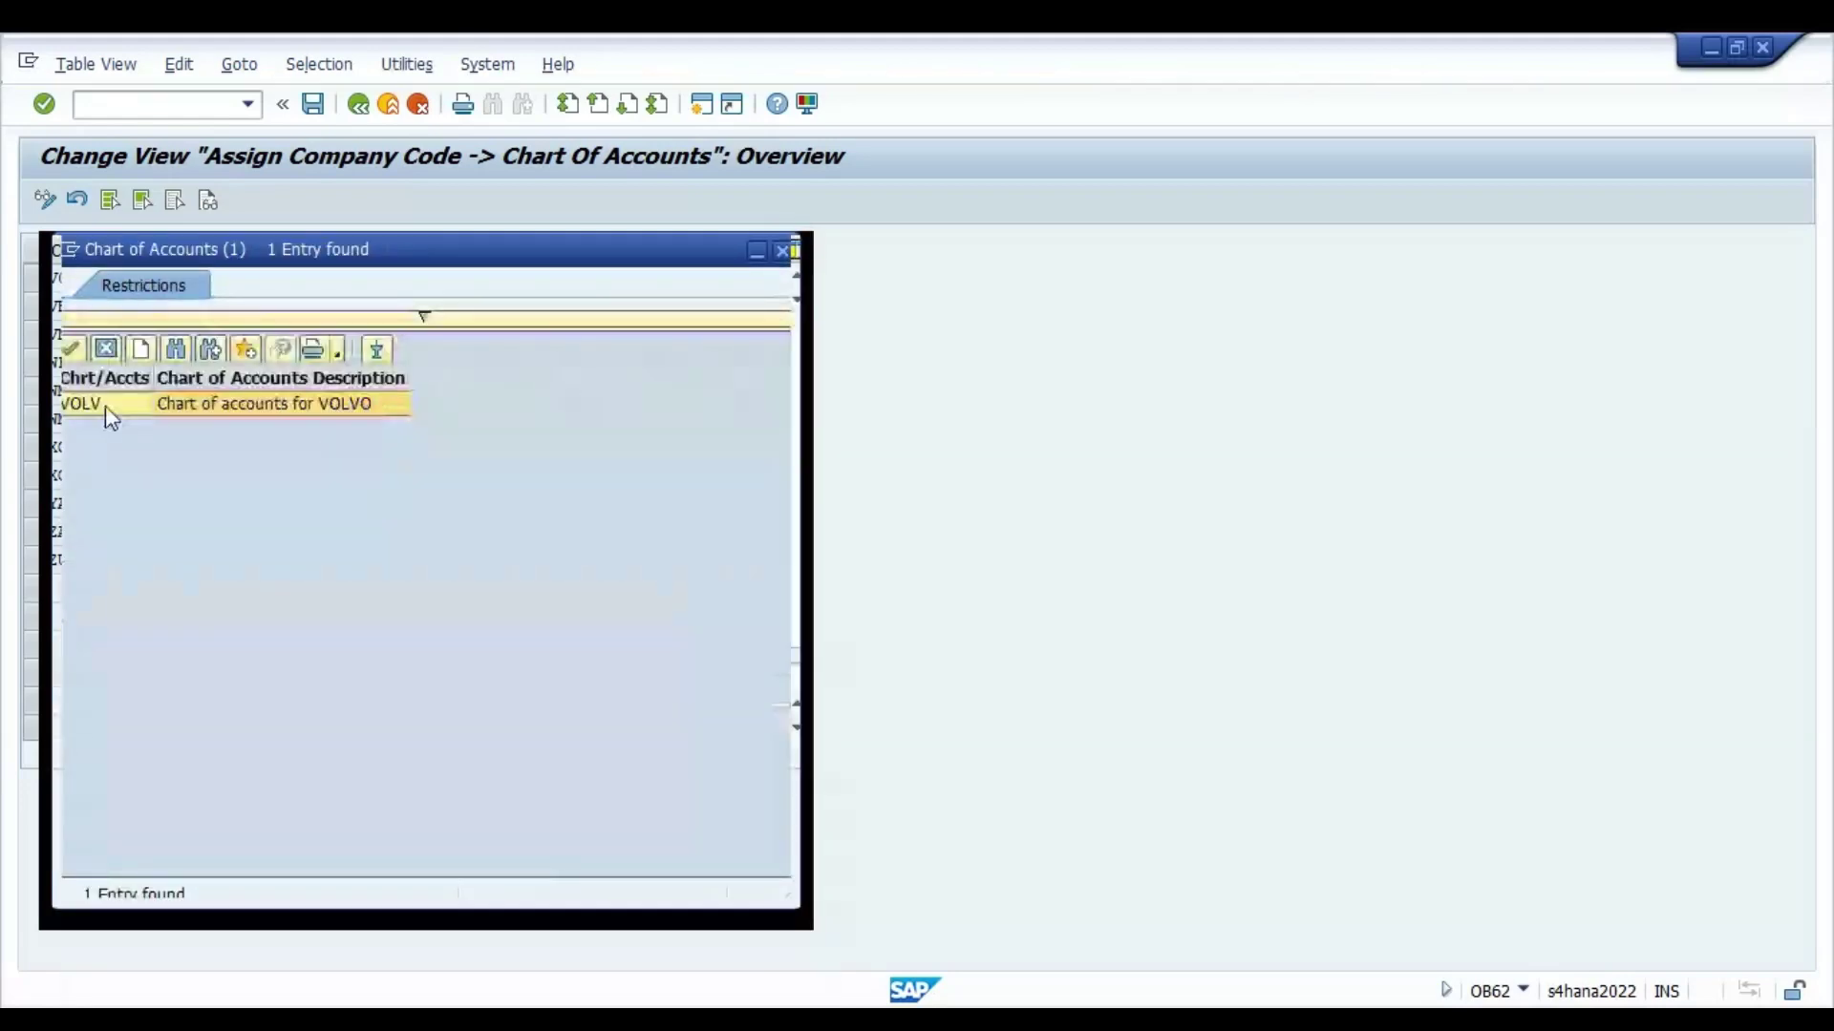
pyautogui.doubleClick(105, 400)
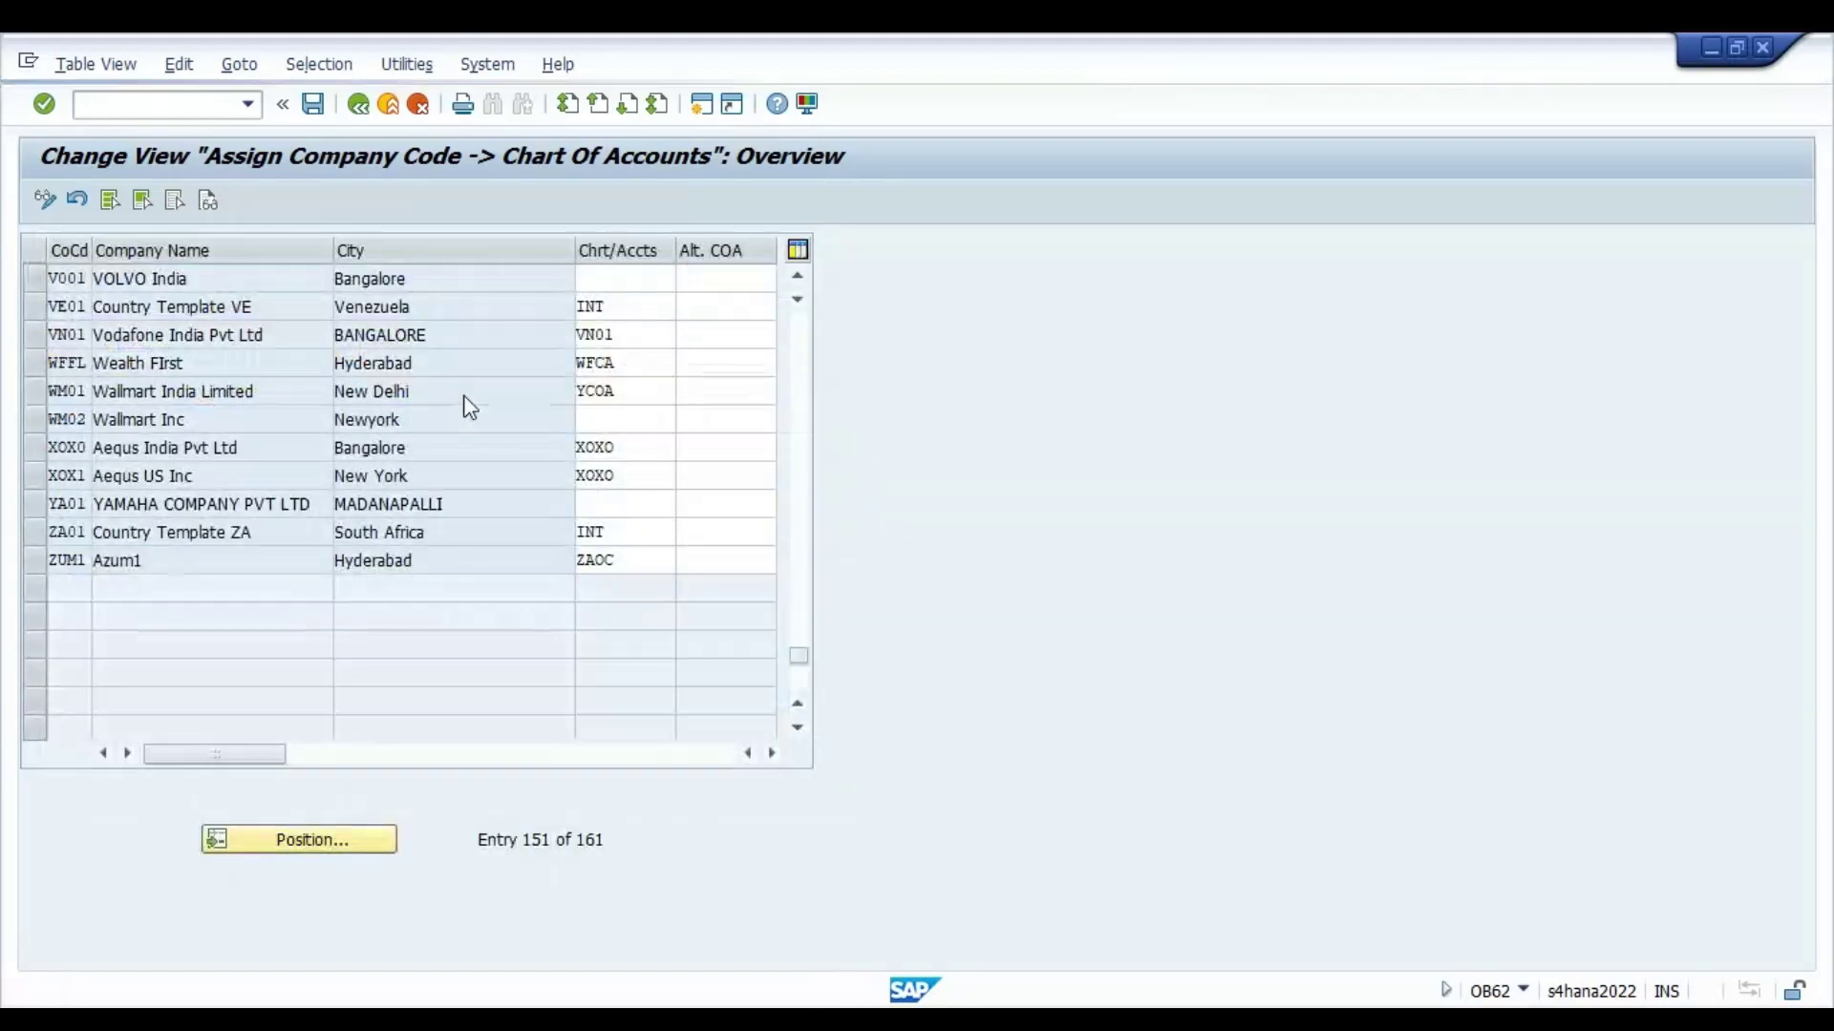
pyautogui.click(464, 280)
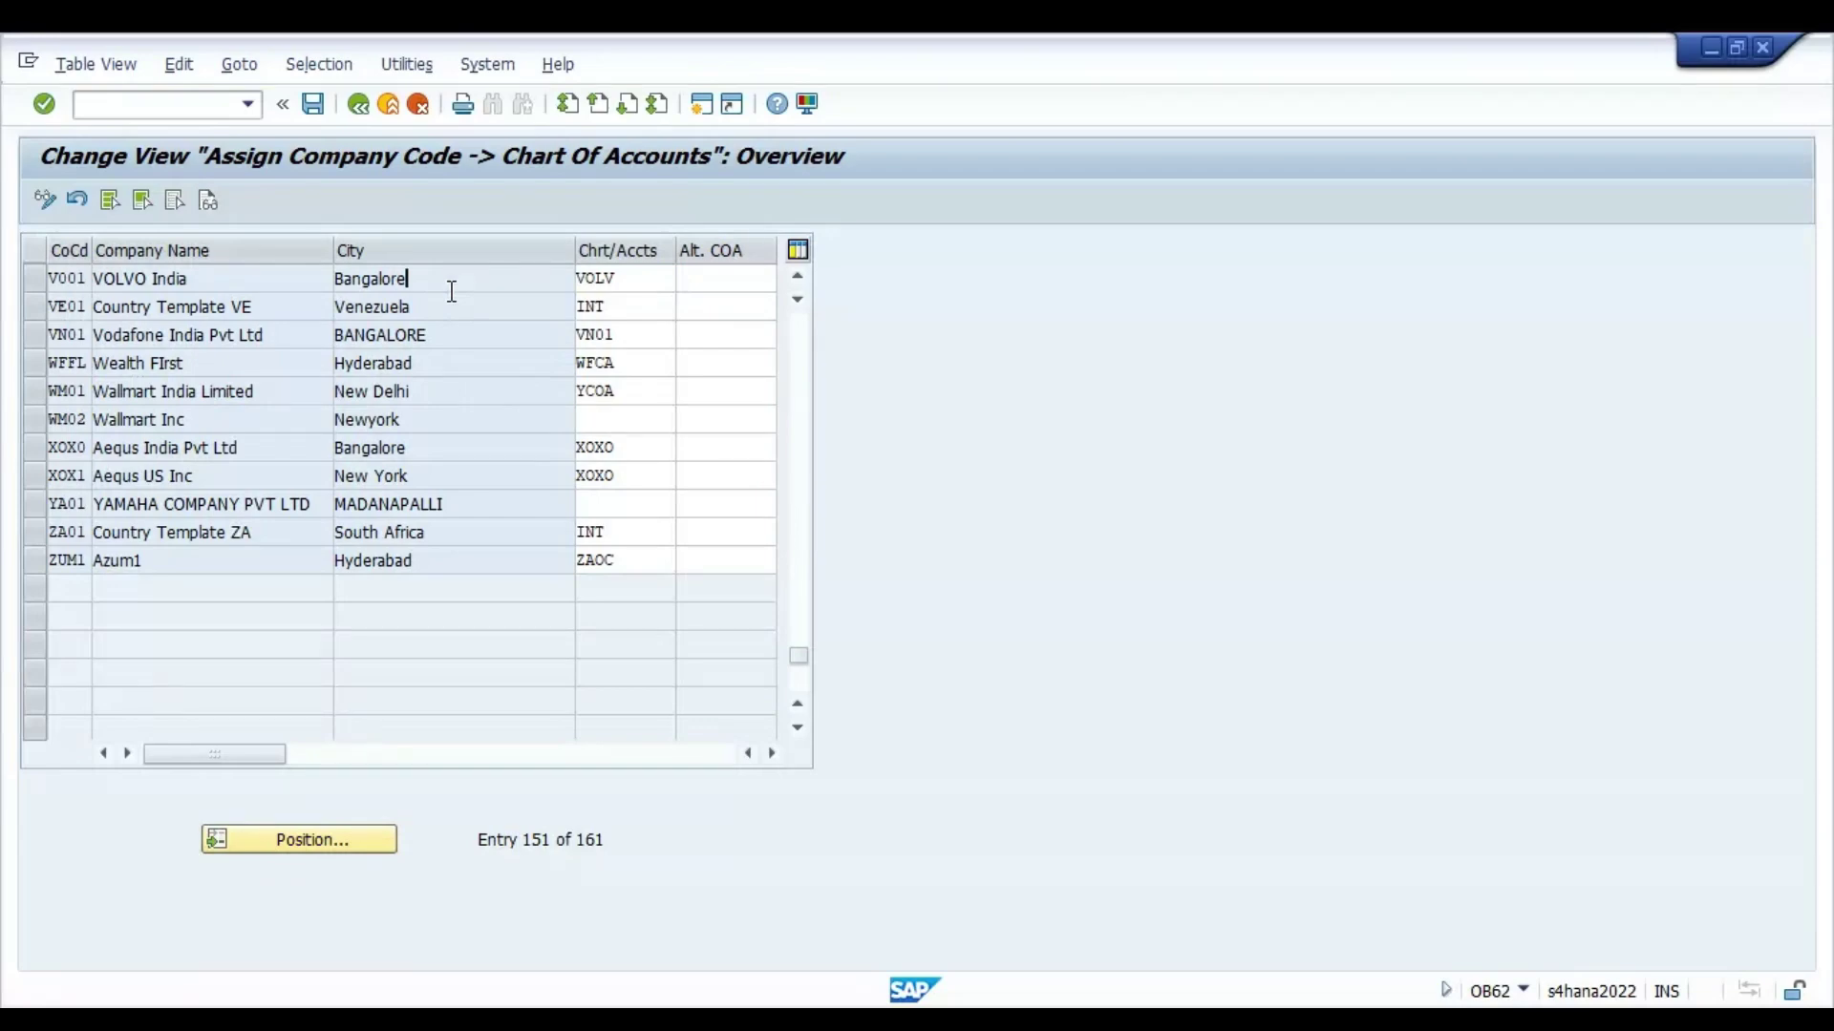
# Enter 5050 as the alternative chart of accounts for company code V001, and clear it again
pyautogui.click(734, 277)
pyautogui.hotkey('alt', 'Tab')
pyautogui.hotkey('alt', 'Tab')
pyautogui.write('5050')
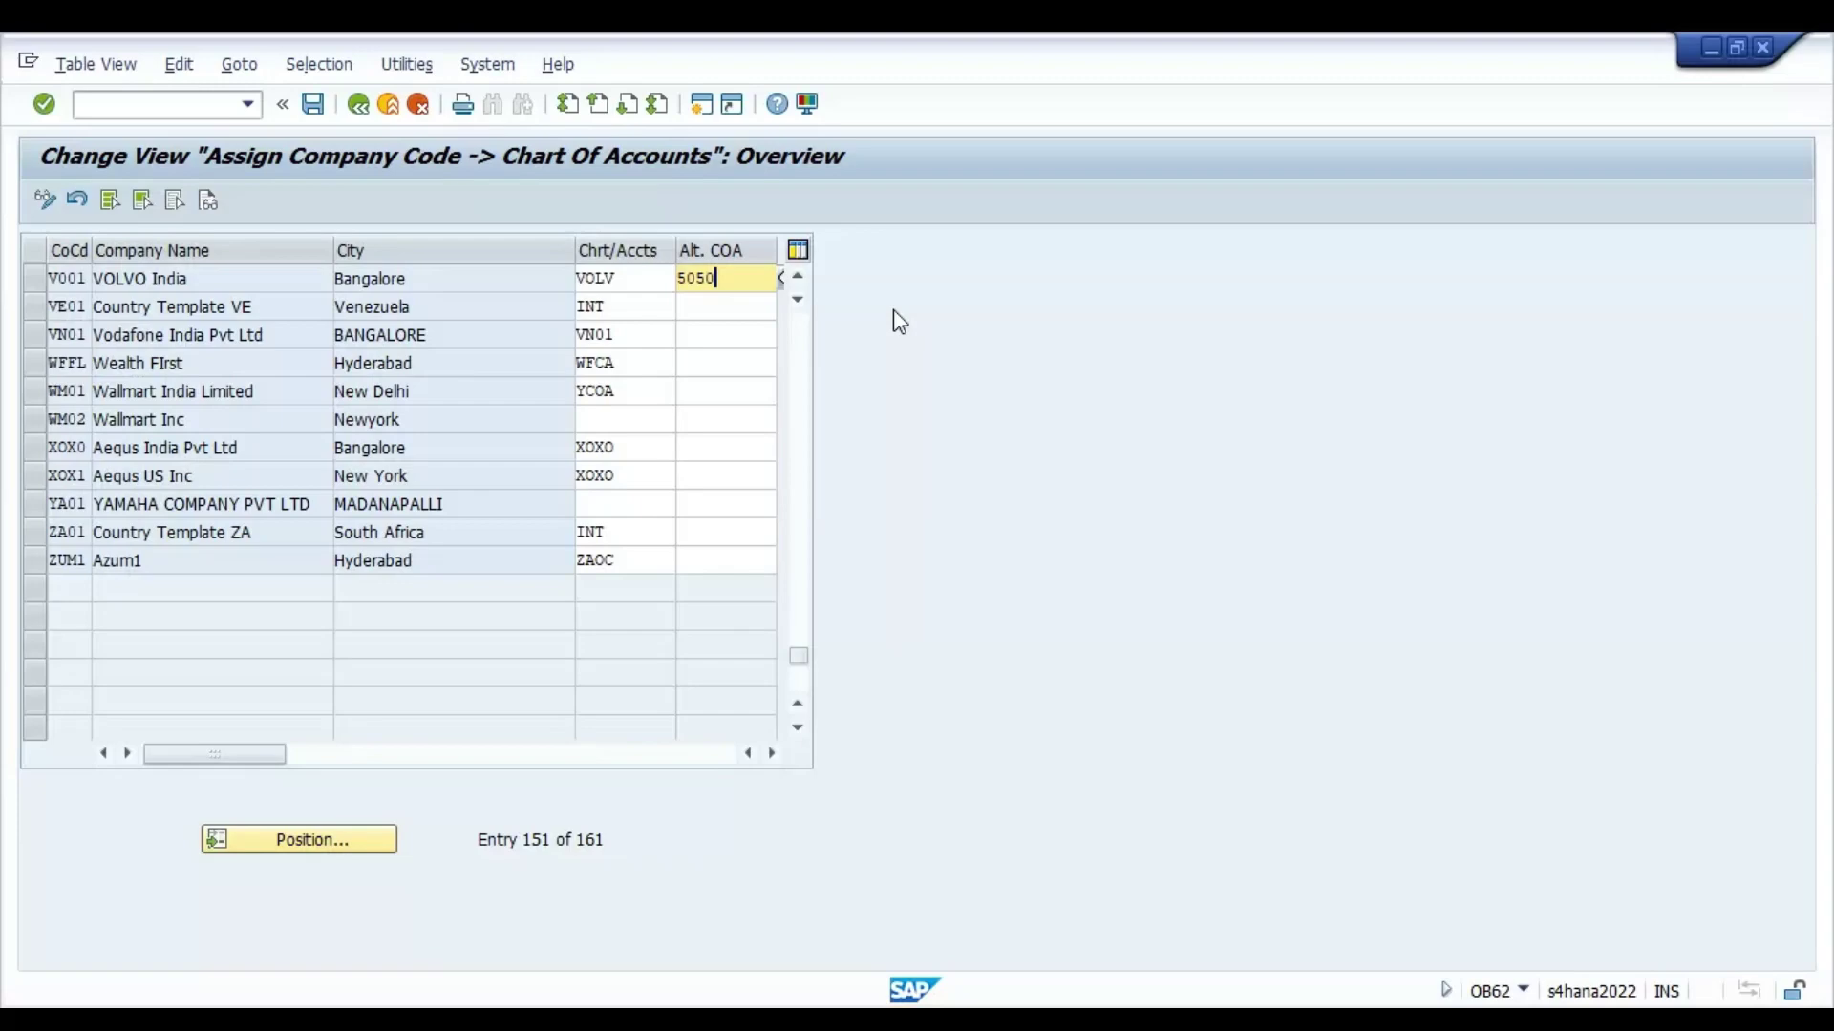
pyautogui.press('Return')
pyautogui.press('Delete')
# Save the V001 chart of accounts assignment in the VOLVO_COA customizing request and return to the IMG structure
pyautogui.click(30, 280)
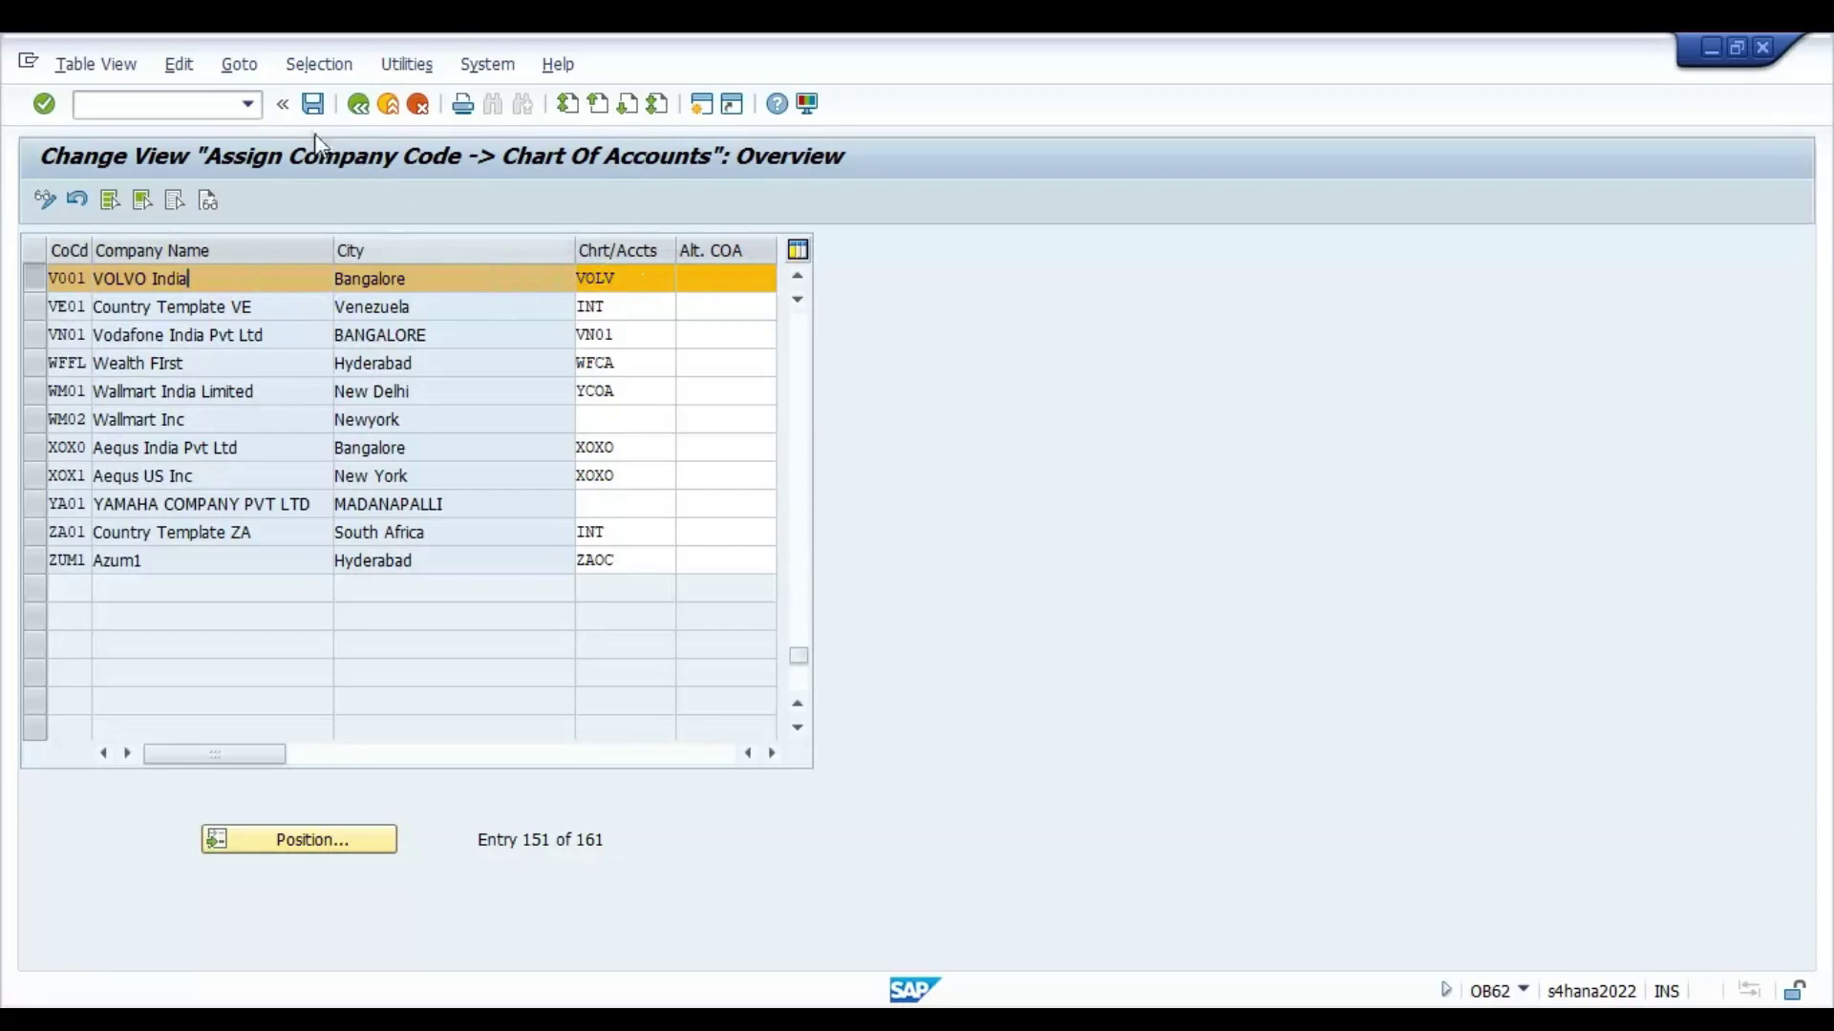
pyautogui.click(311, 105)
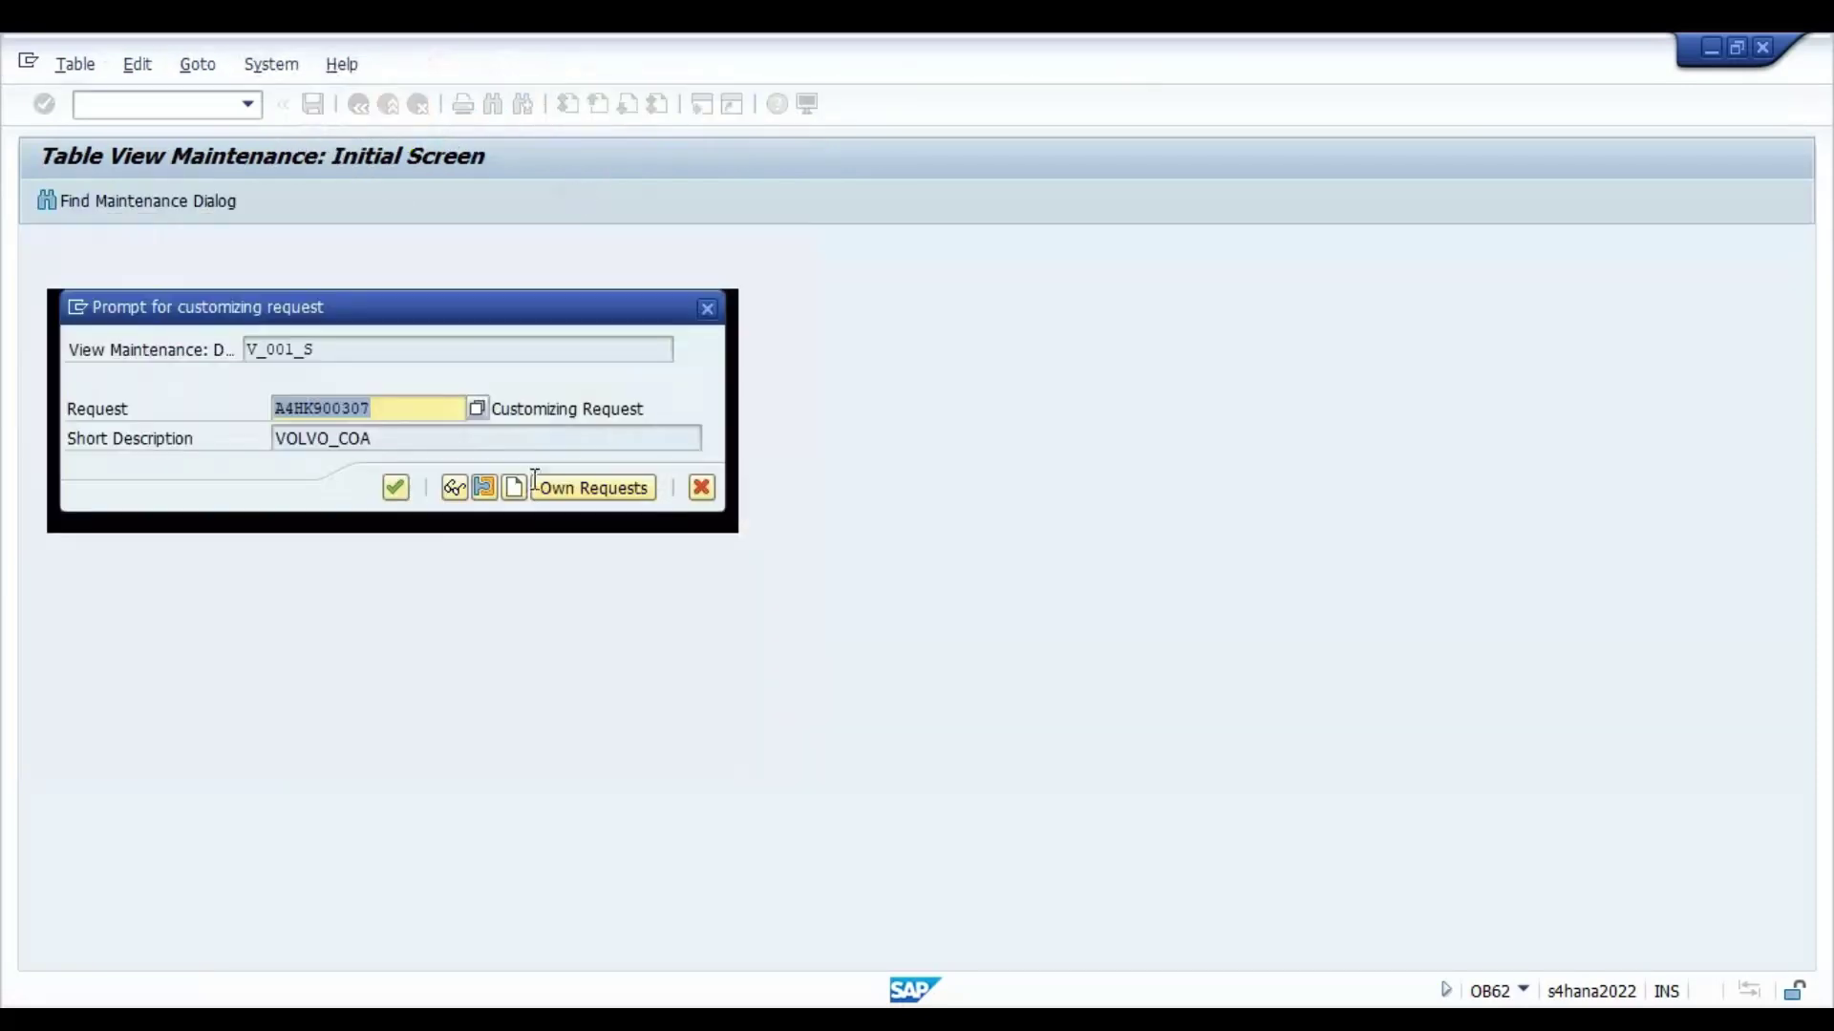
pyautogui.click(395, 488)
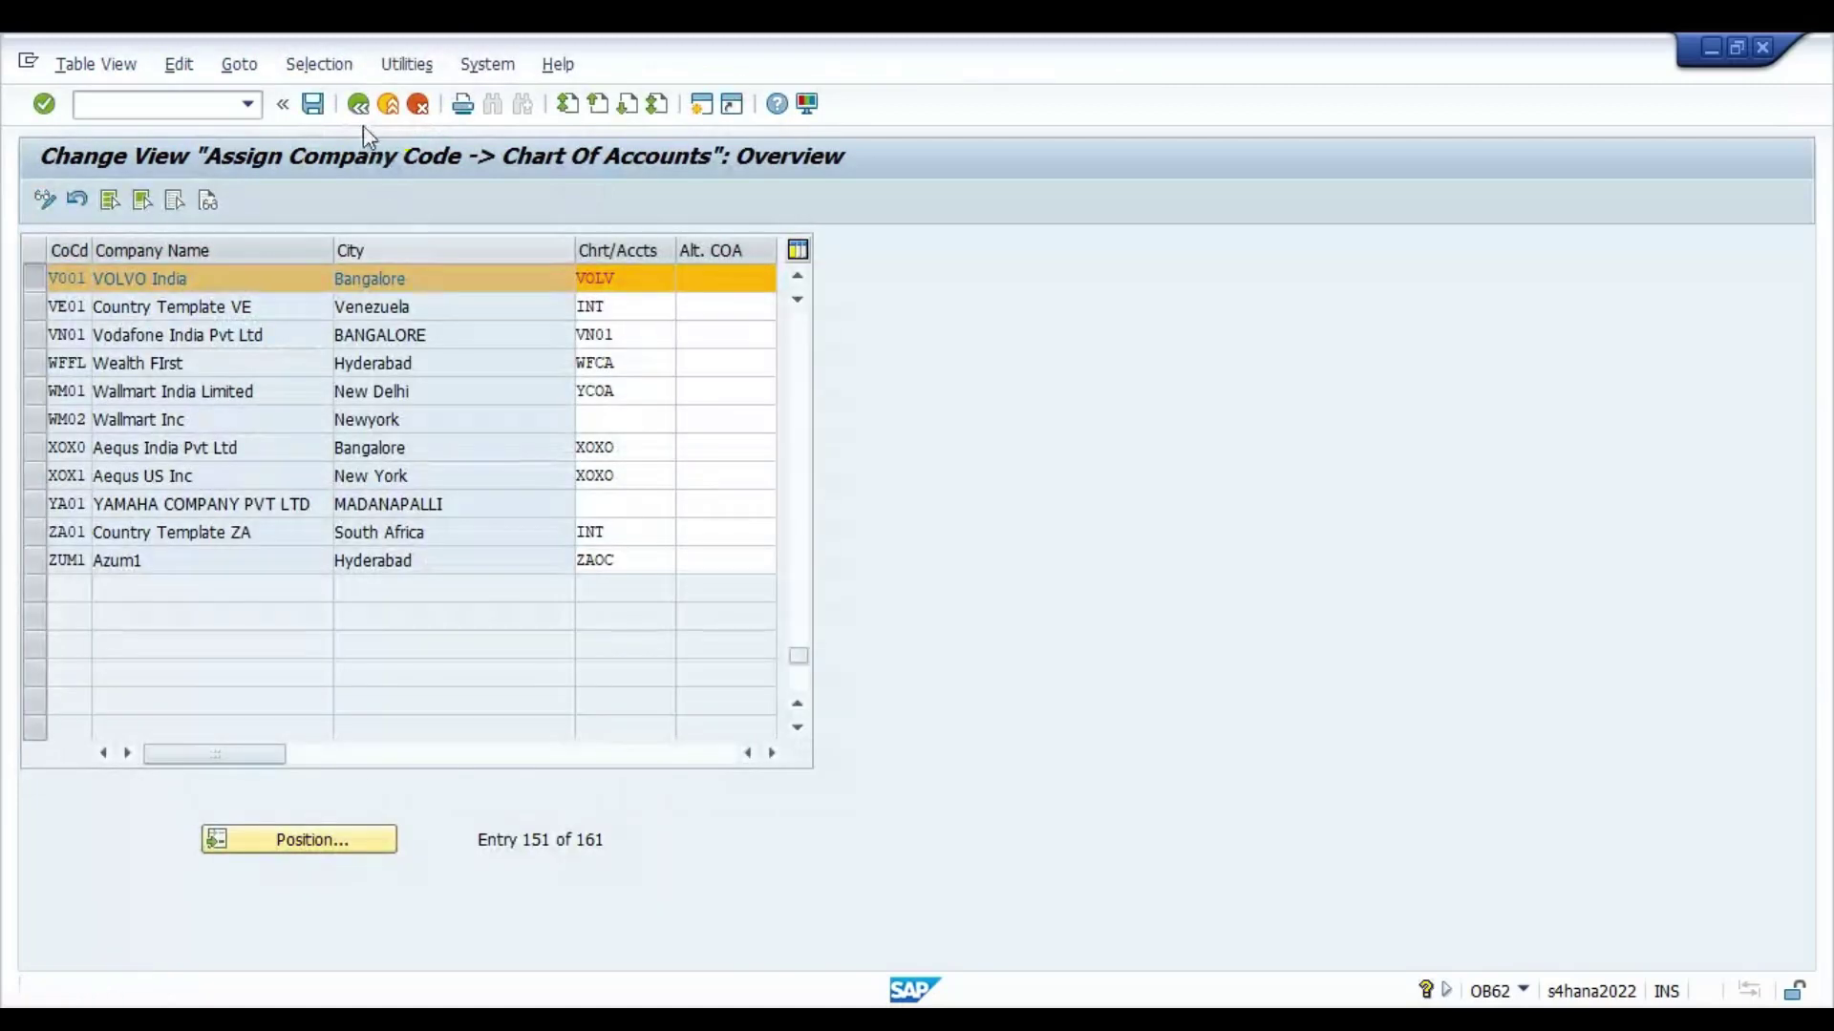
pyautogui.click(358, 103)
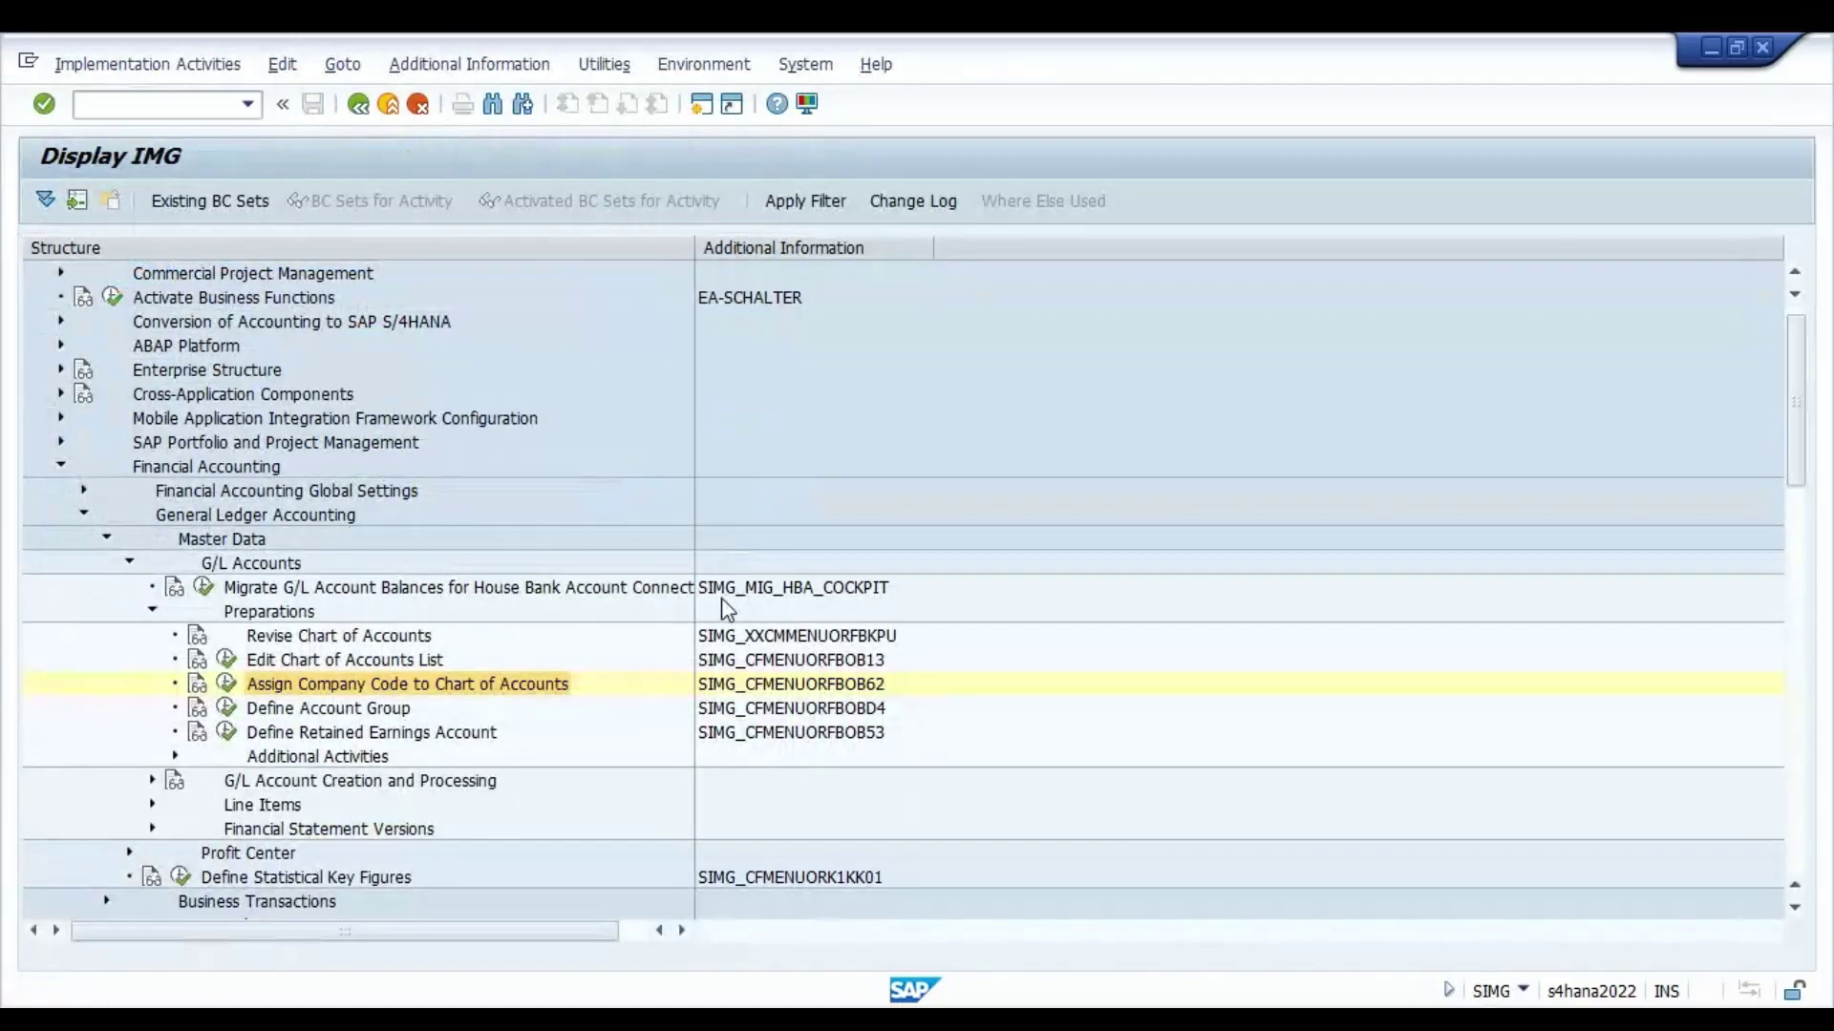